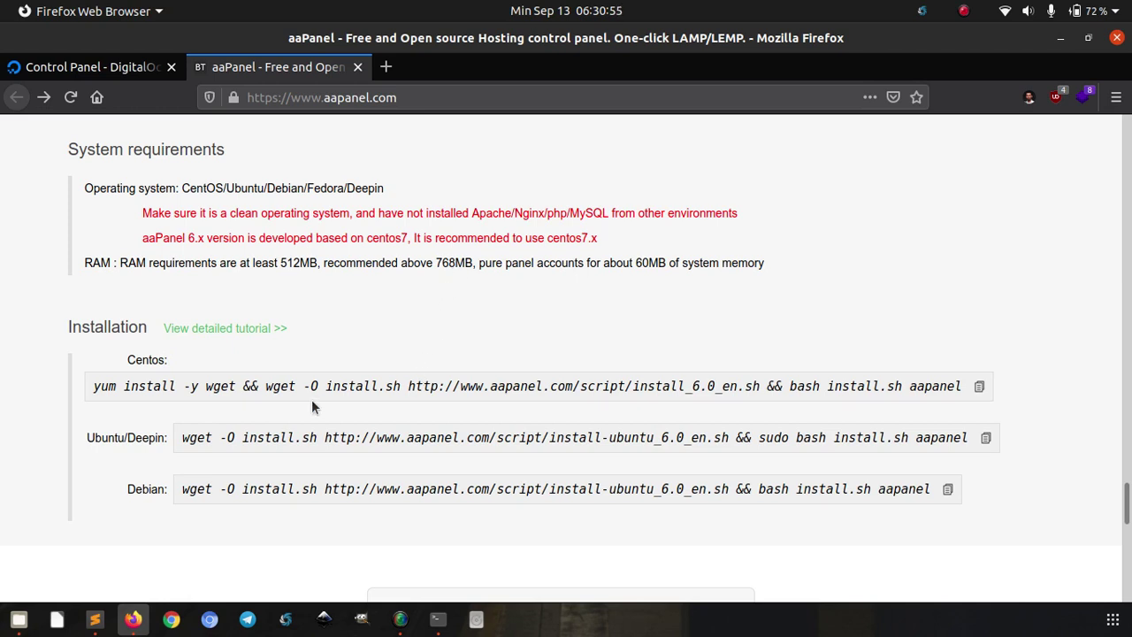
# Open aaPanel's Feature page in a new browser tab and switch to it
pyautogui.scroll(-5, 1129, 511)
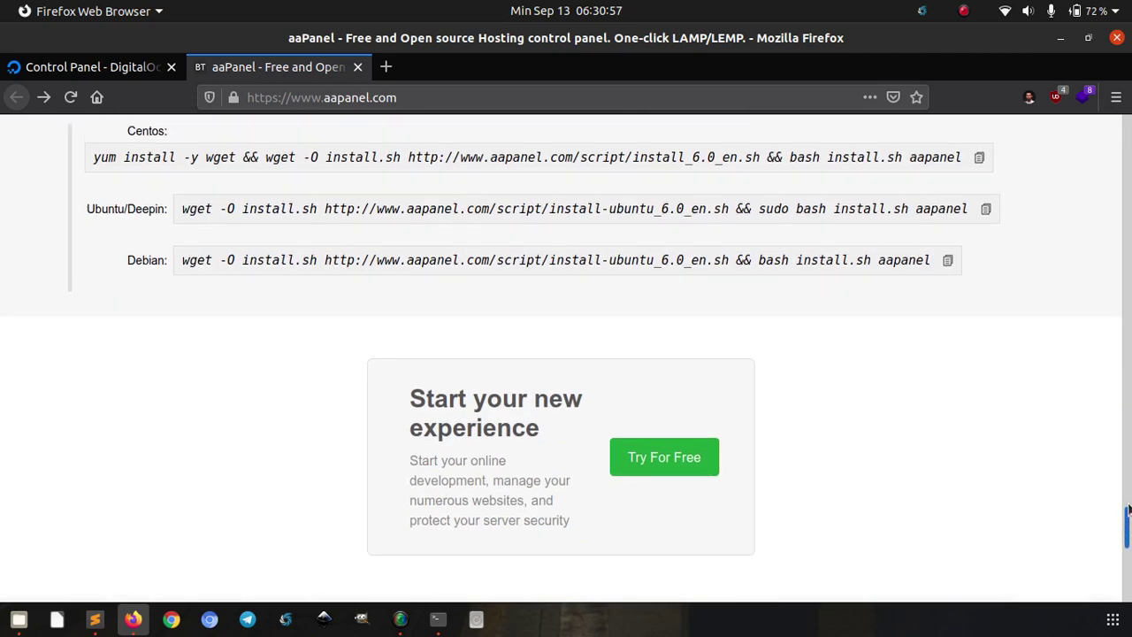
pyautogui.moveTo(1128, 510); pyautogui.dragTo(1129, 124)
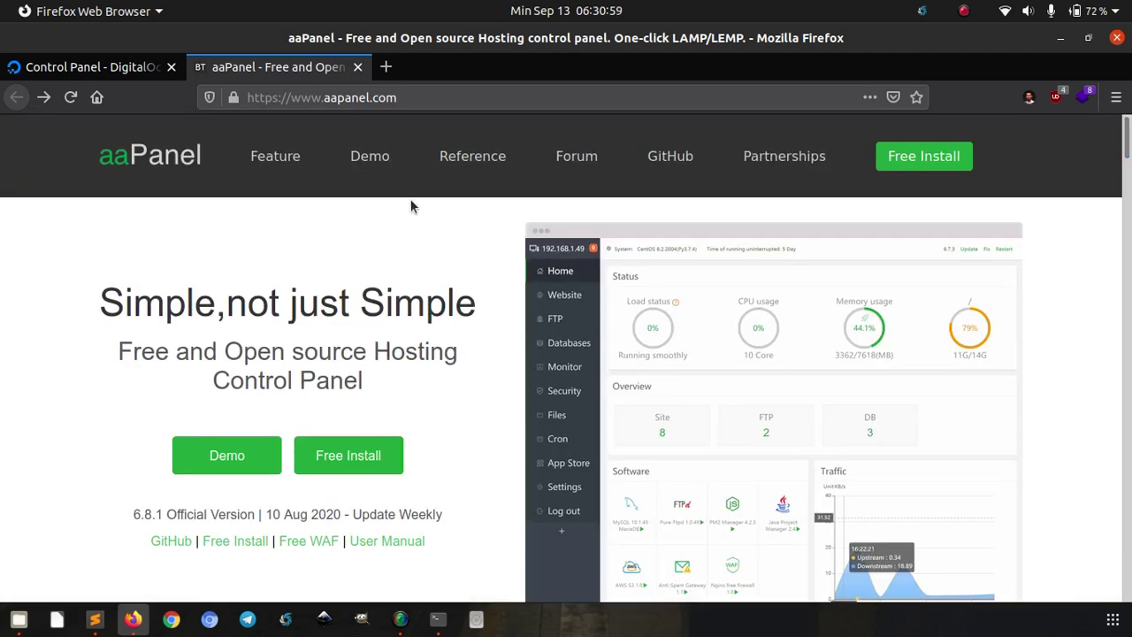
pyautogui.rightClick(288, 159)
pyautogui.click(308, 172)
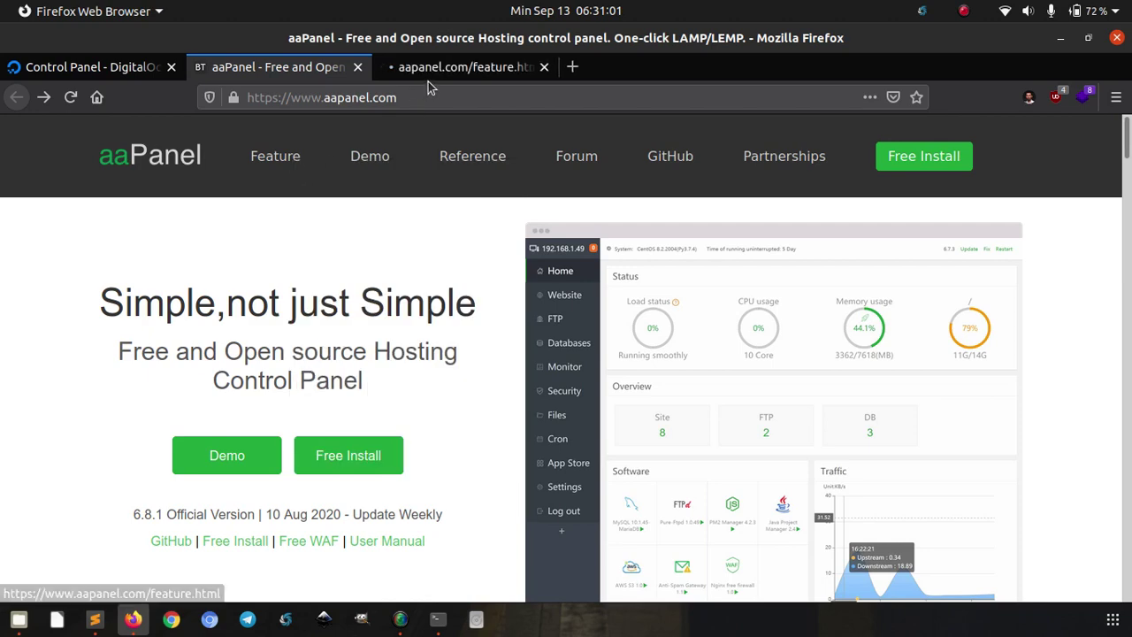
pyautogui.click(430, 76)
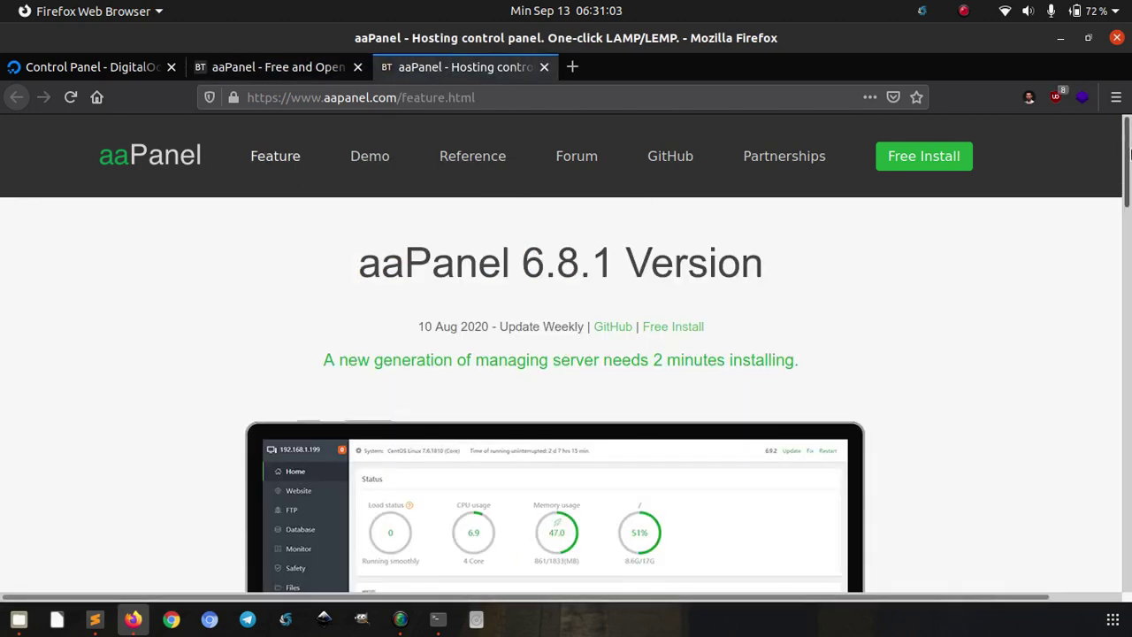
# Review the Feature page's dashboard image and the One-Click Deployment and Management section
pyautogui.moveTo(1129, 164); pyautogui.dragTo(1130, 195)
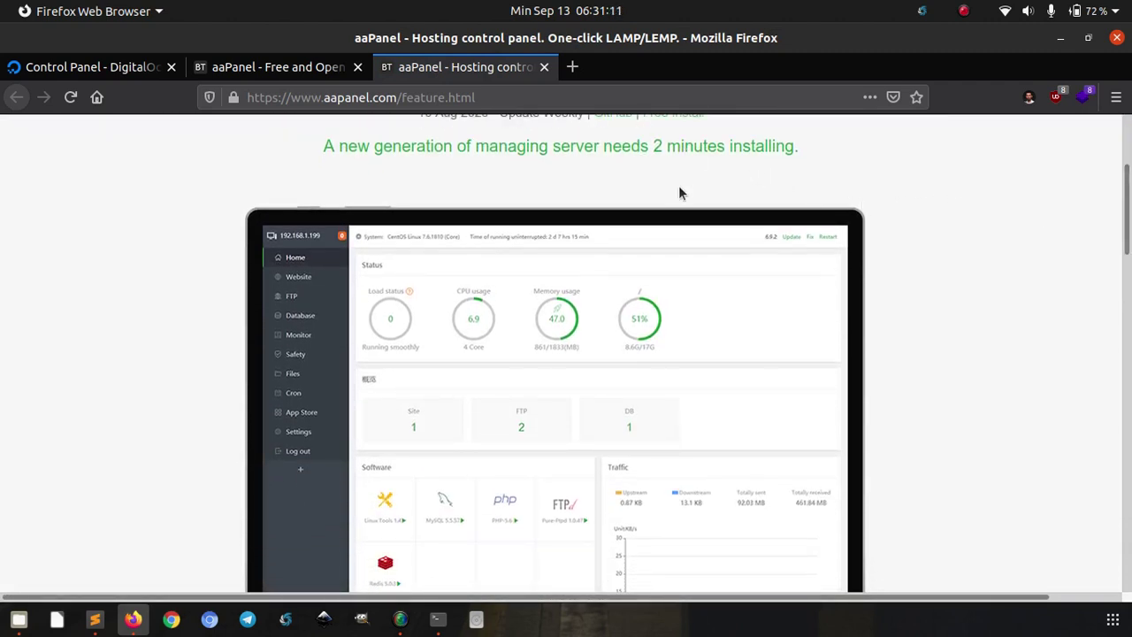
pyautogui.scroll(-3, 681, 191)
pyautogui.scroll(4, 690, 196)
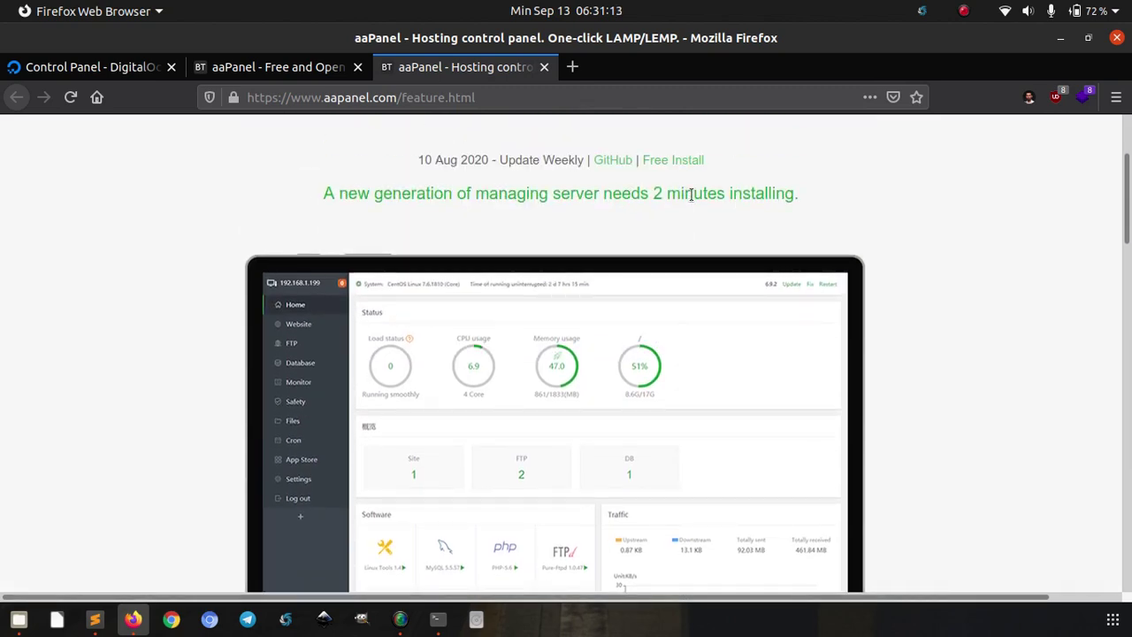
pyautogui.scroll(-8, 691, 195)
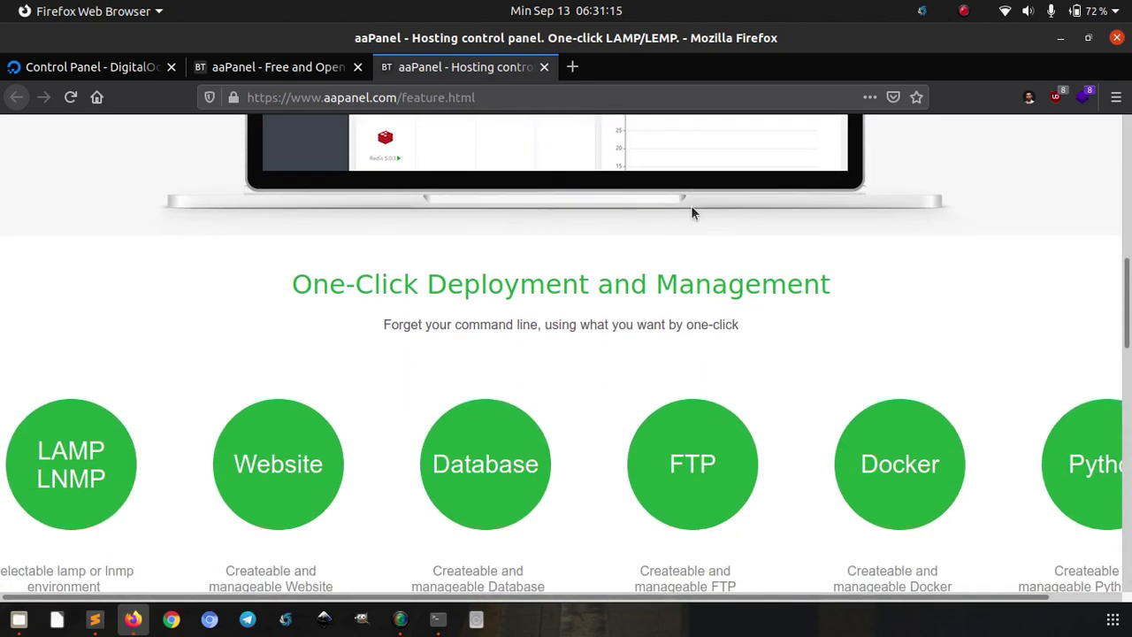
pyautogui.scroll(-3, 693, 212)
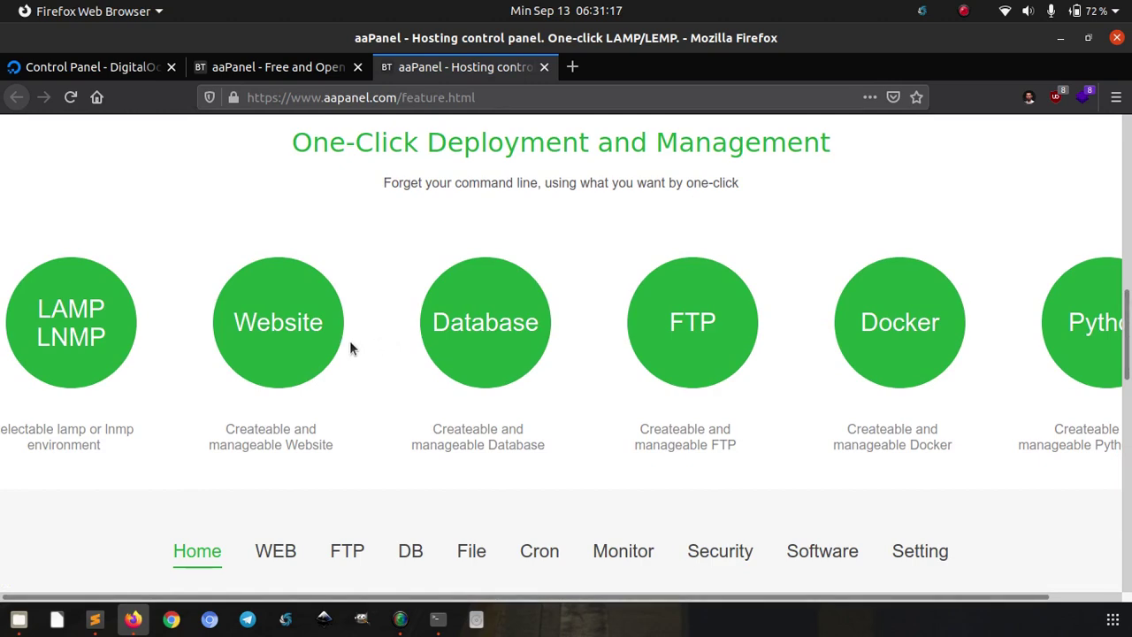
pyautogui.scroll(-8, 636, 422)
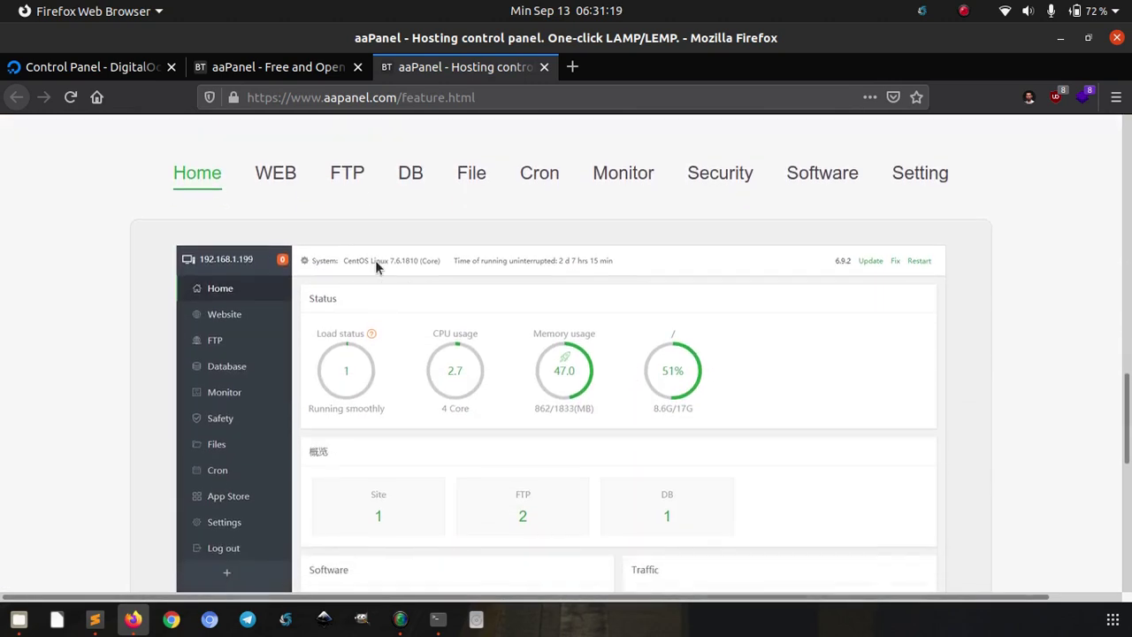
# Browse the WEB, FTP, DB and File previews in the Feature page's panel showcase
pyautogui.click(293, 175)
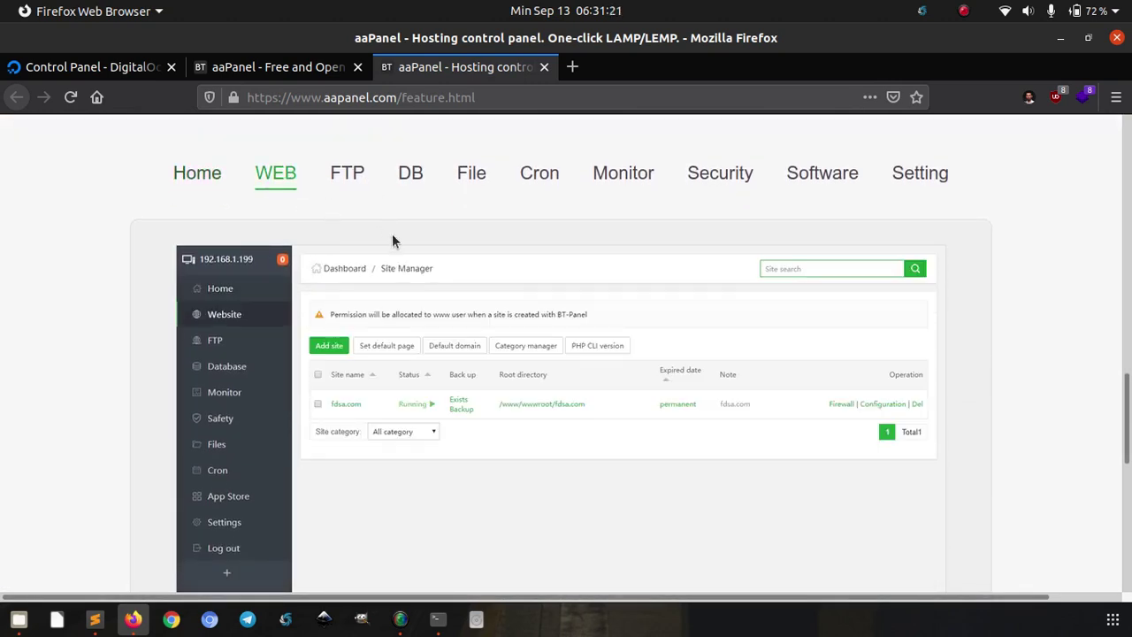
pyautogui.click(361, 181)
pyautogui.click(412, 175)
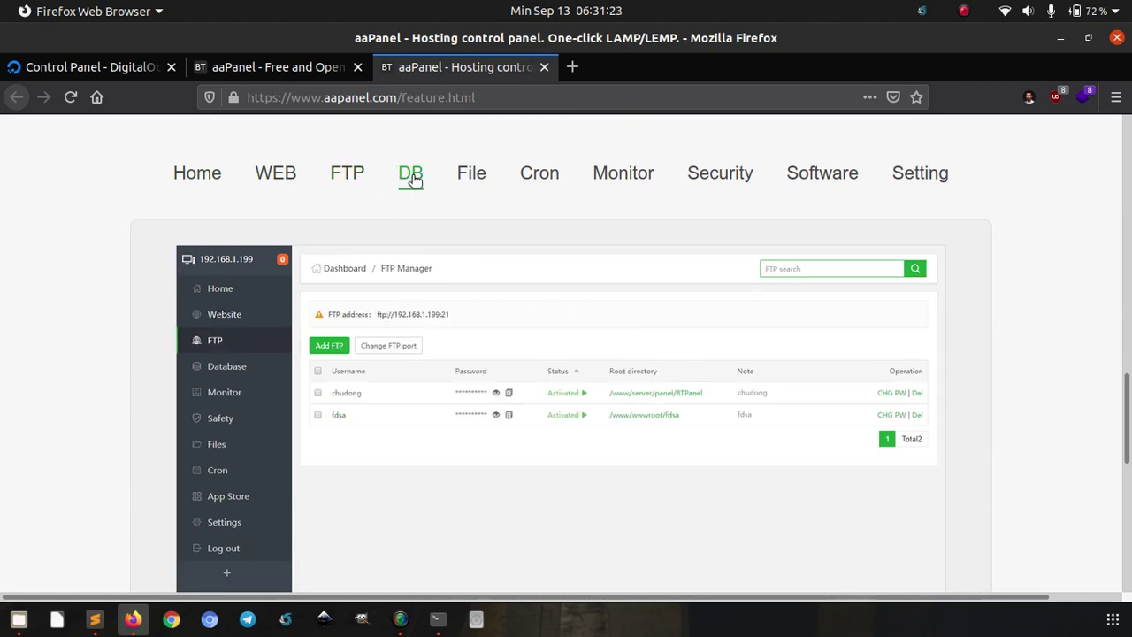
pyautogui.click(471, 174)
pyautogui.scroll(-10, 562, 251)
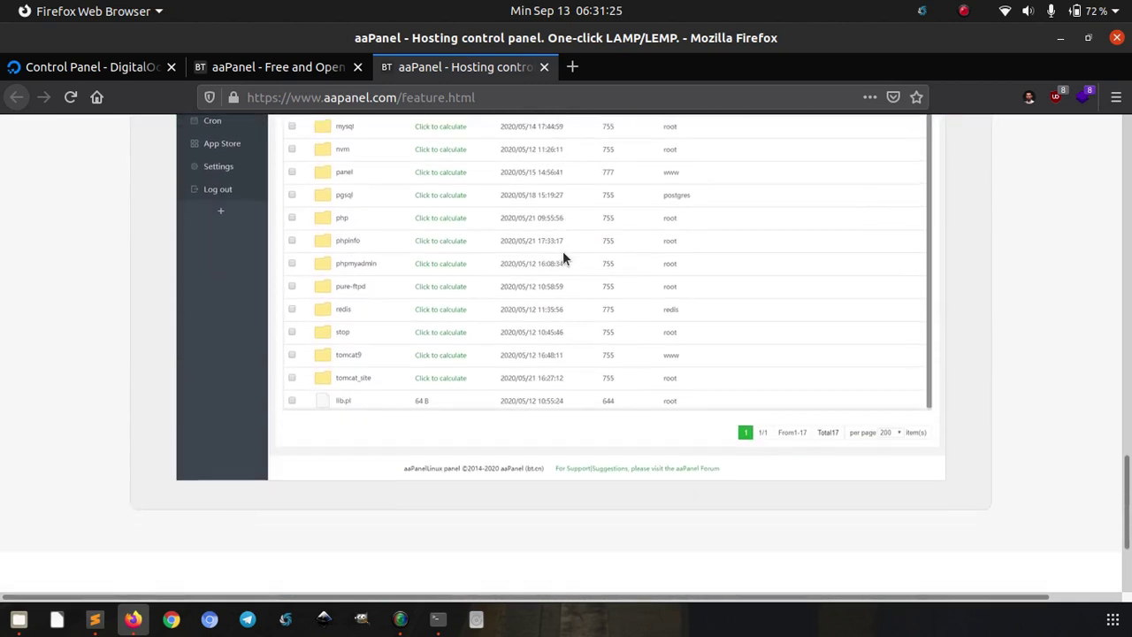
pyautogui.scroll(-1, 563, 254)
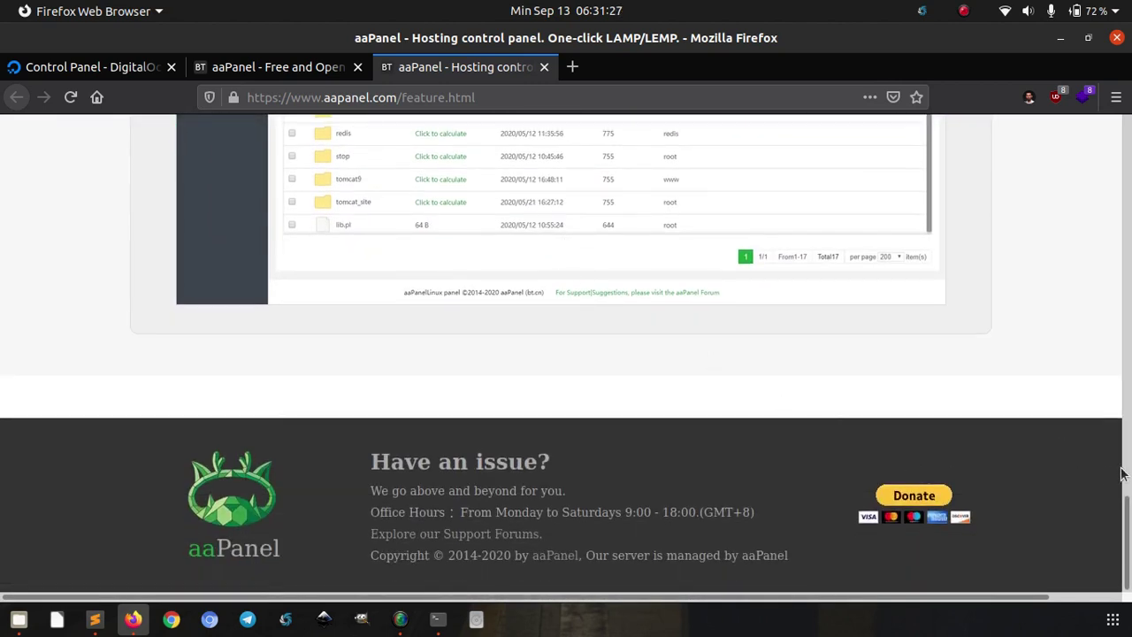
pyautogui.moveTo(1129, 495); pyautogui.dragTo(1129, 104)
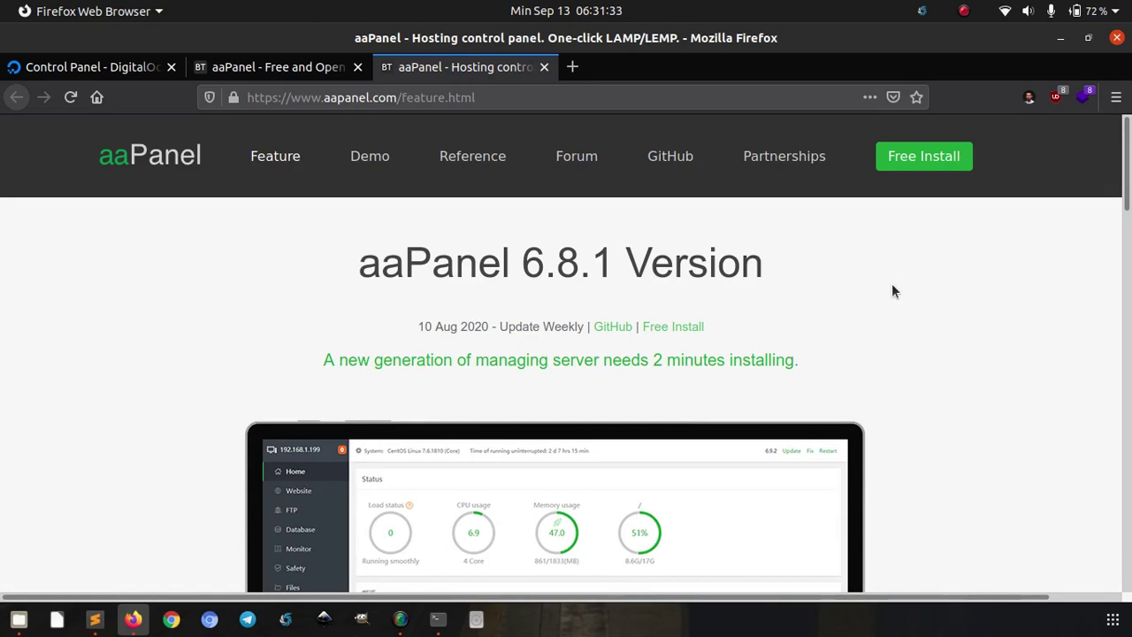
# Copy the Centos installation command from the Installation section of the aaPanel homepage
pyautogui.click(247, 76)
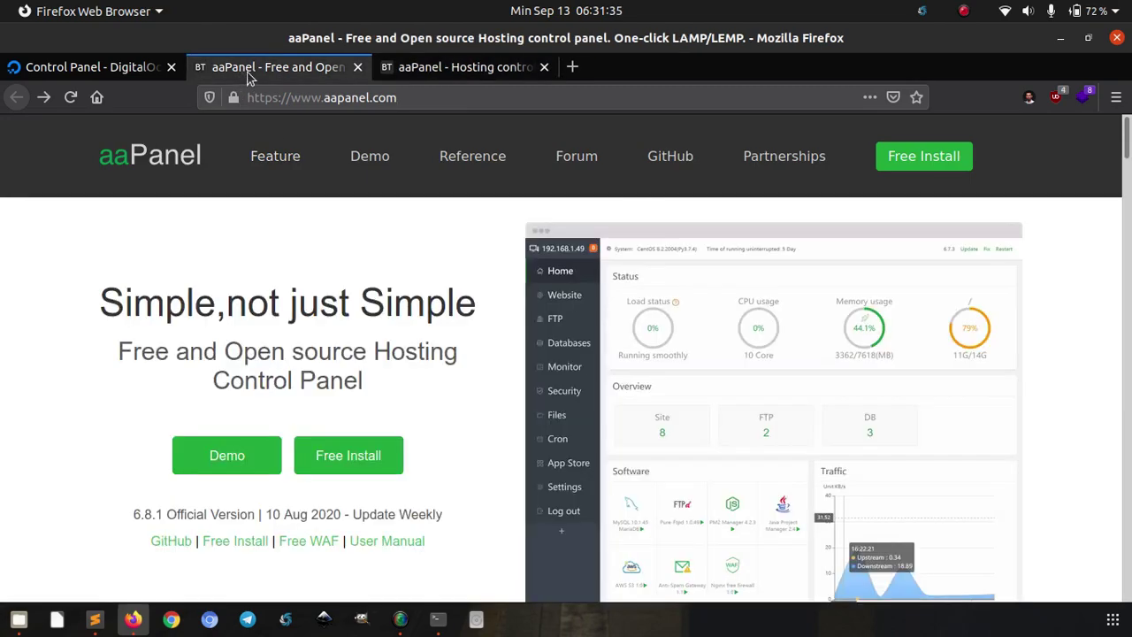
pyautogui.moveTo(1129, 146); pyautogui.dragTo(1129, 526)
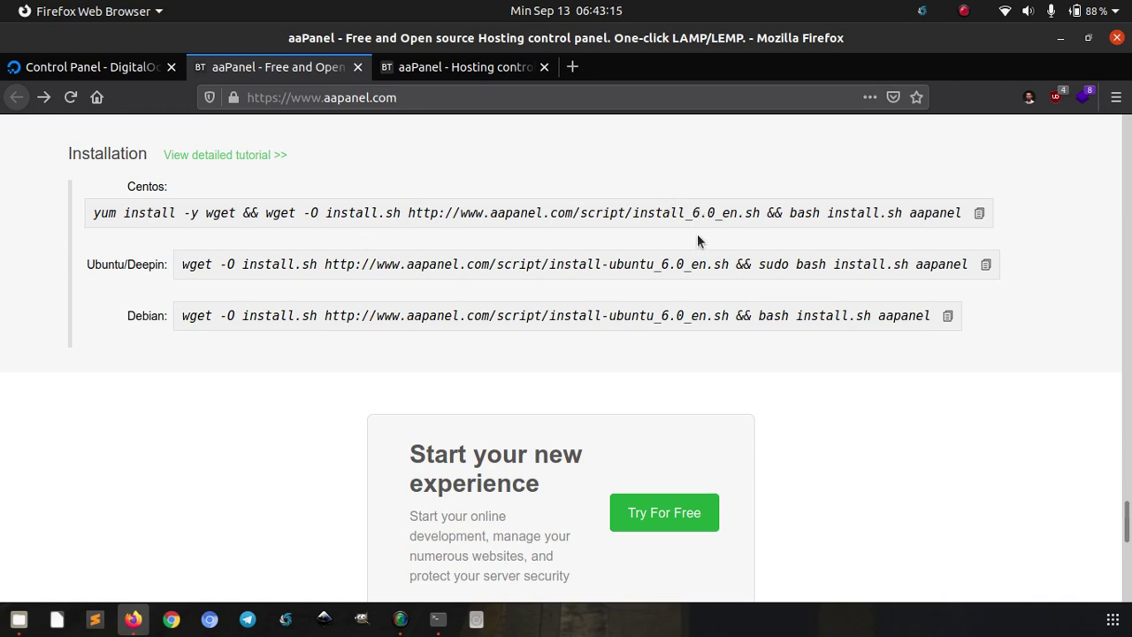
pyautogui.click(980, 215)
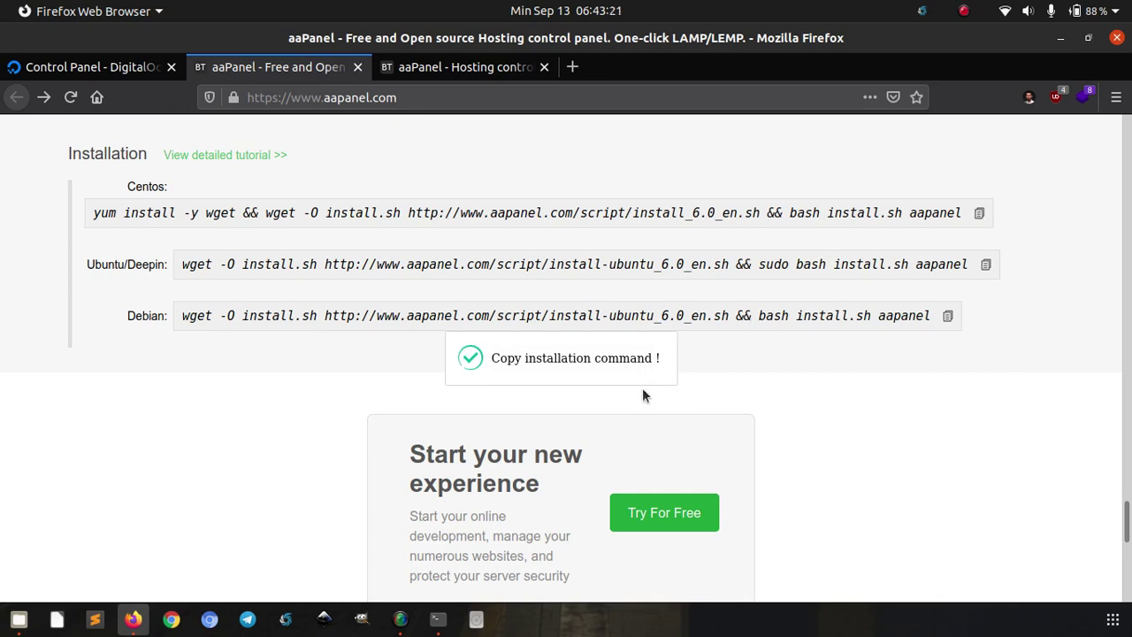
# Switch to Terminal and run hostnamectl on the aapanel server to check its operating system
pyautogui.click(437, 619)
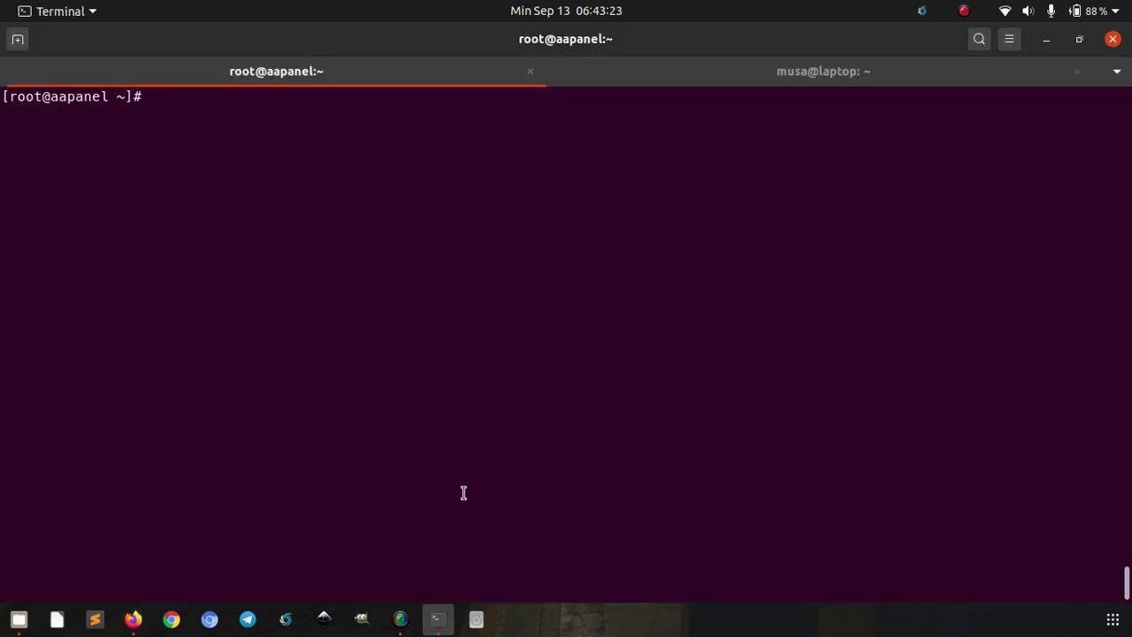
pyautogui.write('hostname')
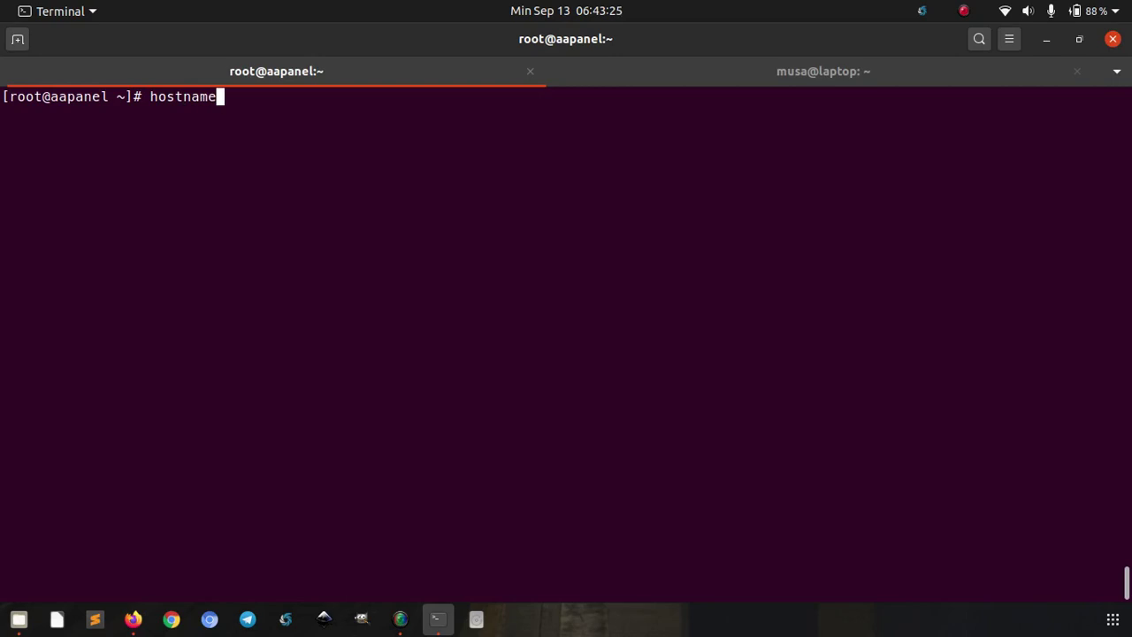
pyautogui.write('ctl')
pyautogui.press('Return')
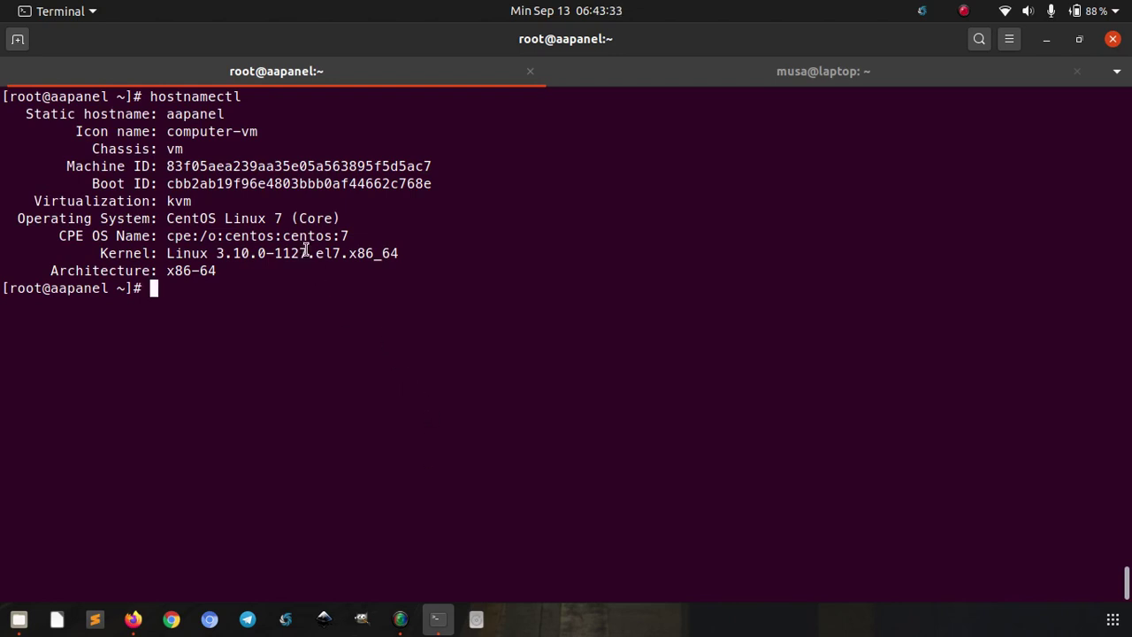
# Paste the copied Centos installation command at the server's root prompt and run it
pyautogui.rightClick(434, 295)
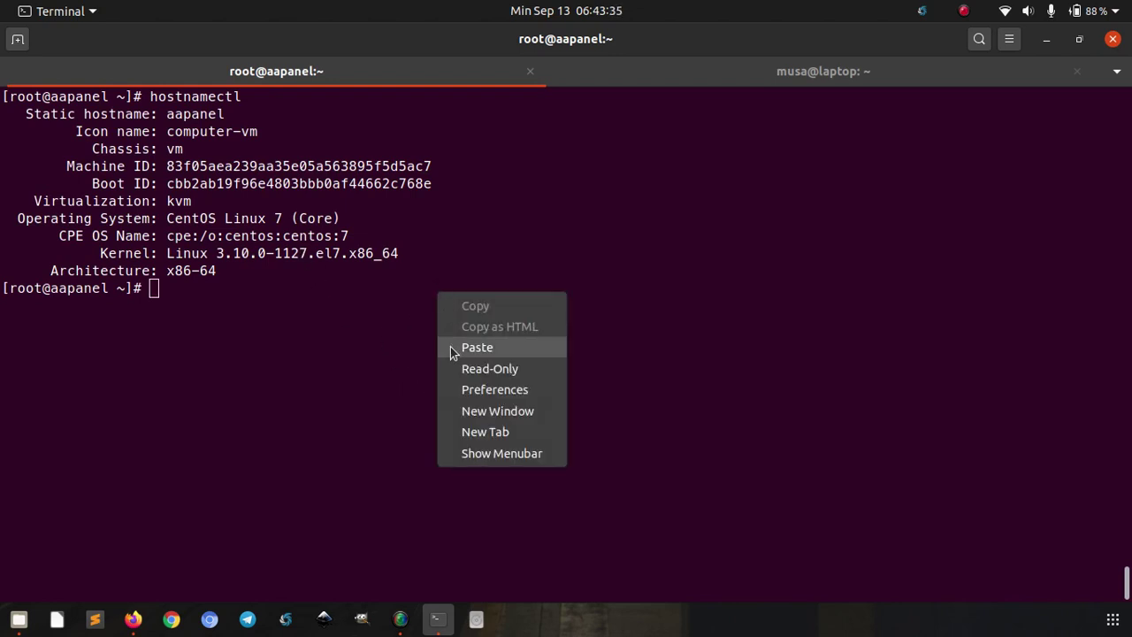
pyautogui.click(452, 350)
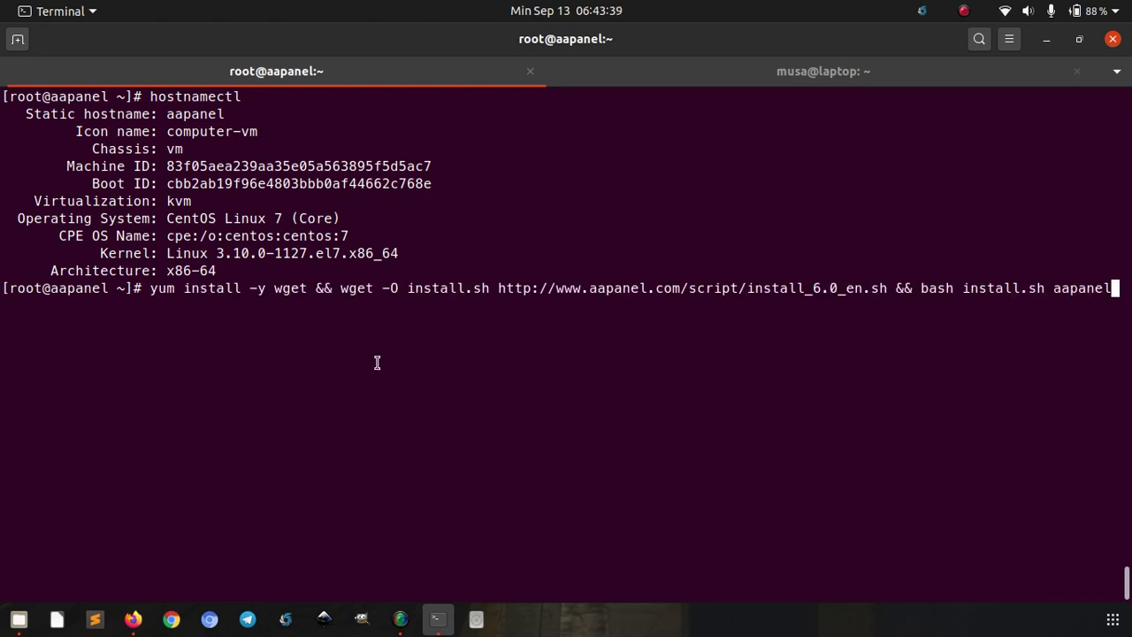
pyautogui.press('Return')
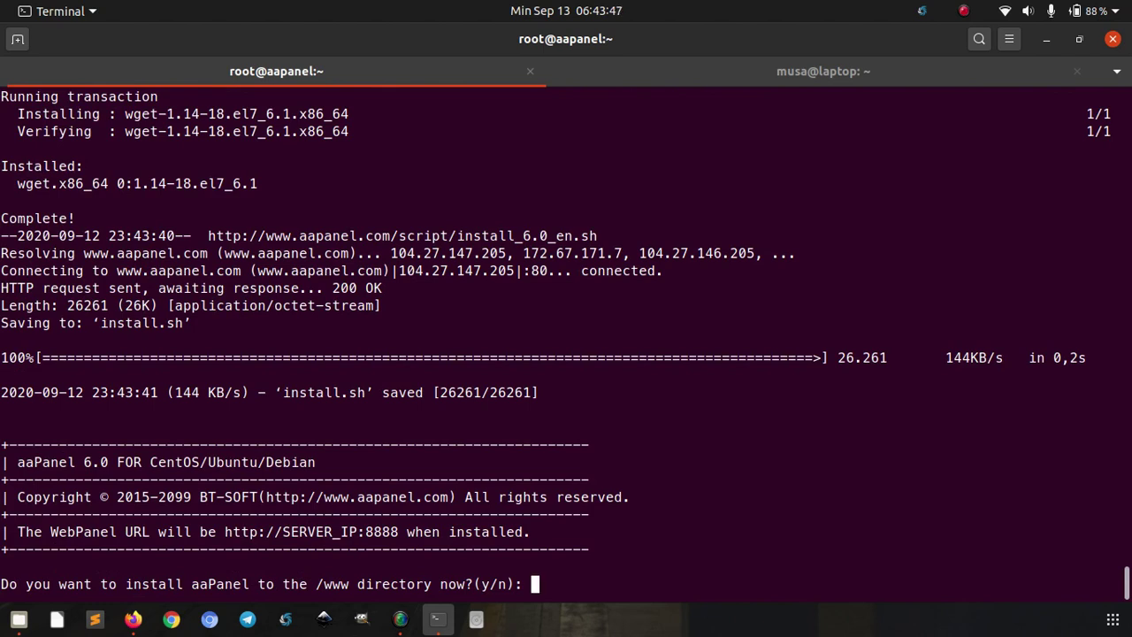
# Answer y to installing aaPanel in the /www directory and yes to enabling the panel SSL
pyautogui.write('y')
pyautogui.press('Return')
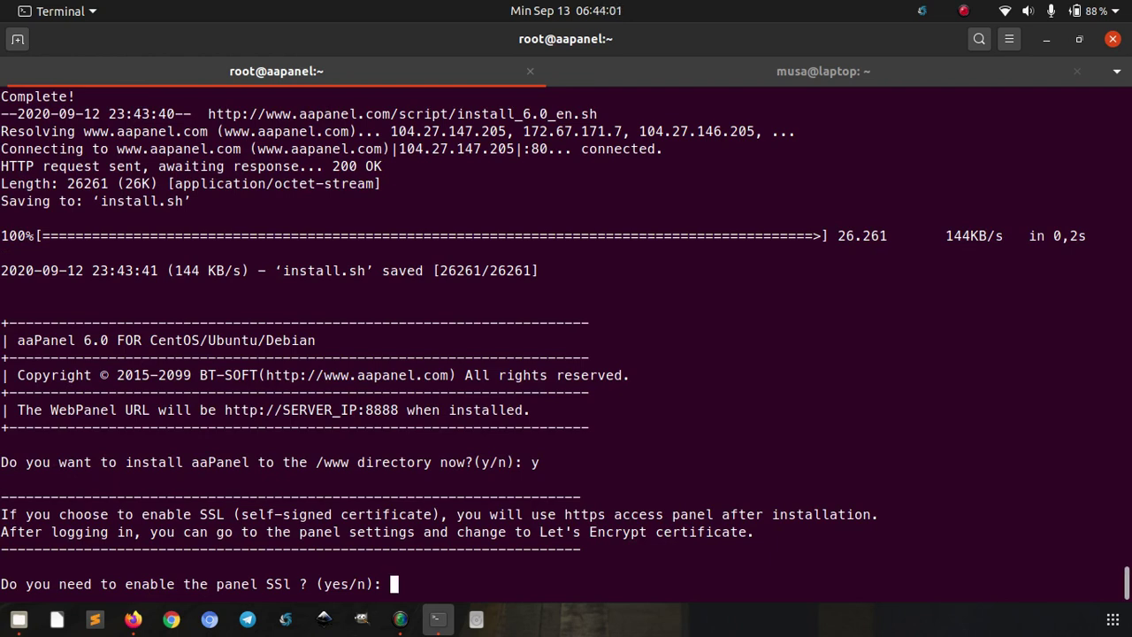
pyautogui.write('yes')
pyautogui.press('Return')
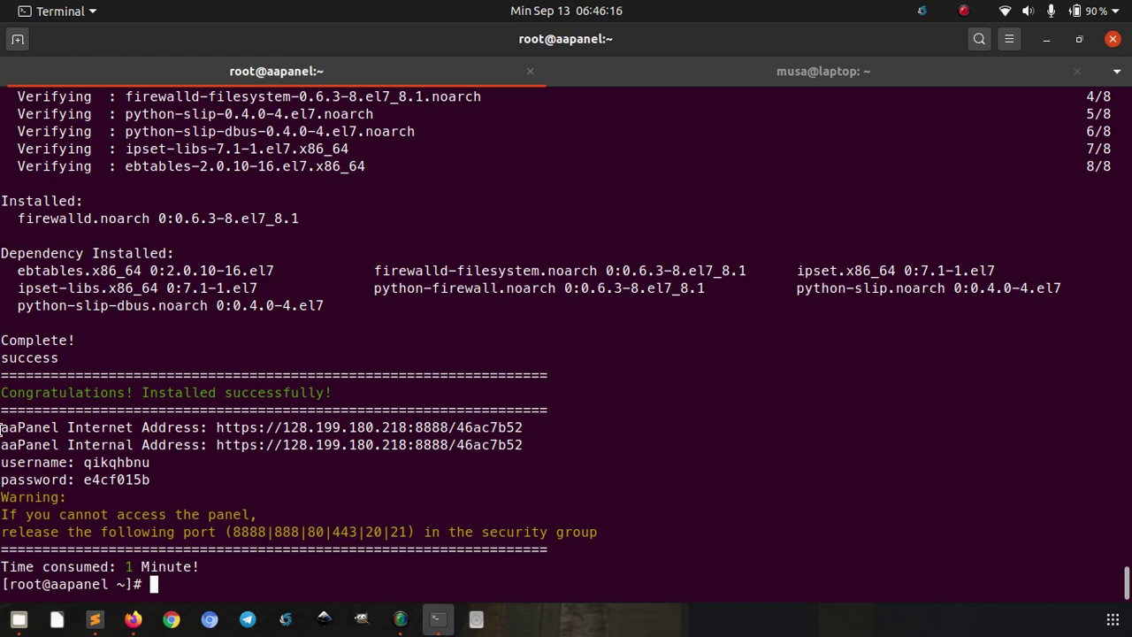
# Examine the panel's internal address and username in the installation output
pyautogui.moveTo(2, 445); pyautogui.dragTo(459, 448)
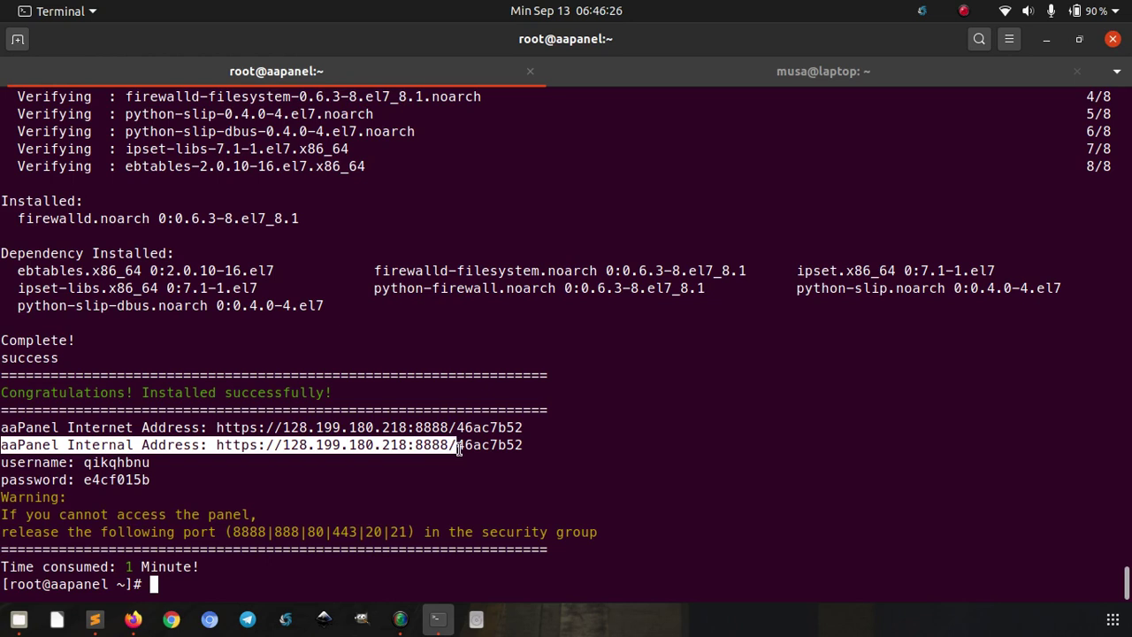
pyautogui.click(510, 456)
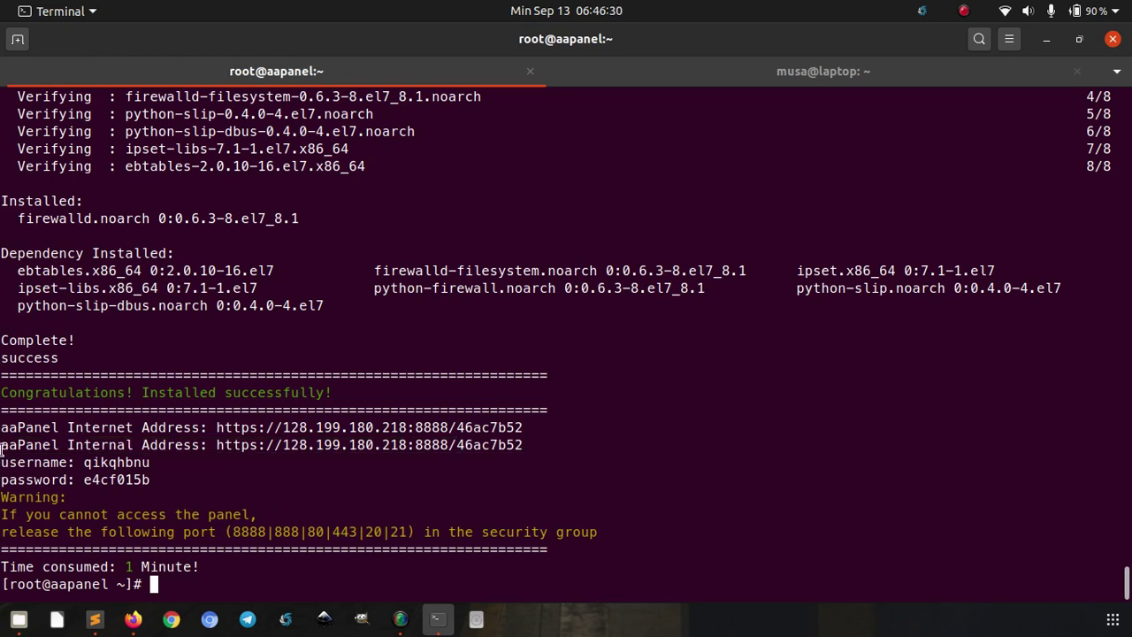
pyautogui.moveTo(2, 451); pyautogui.dragTo(163, 461)
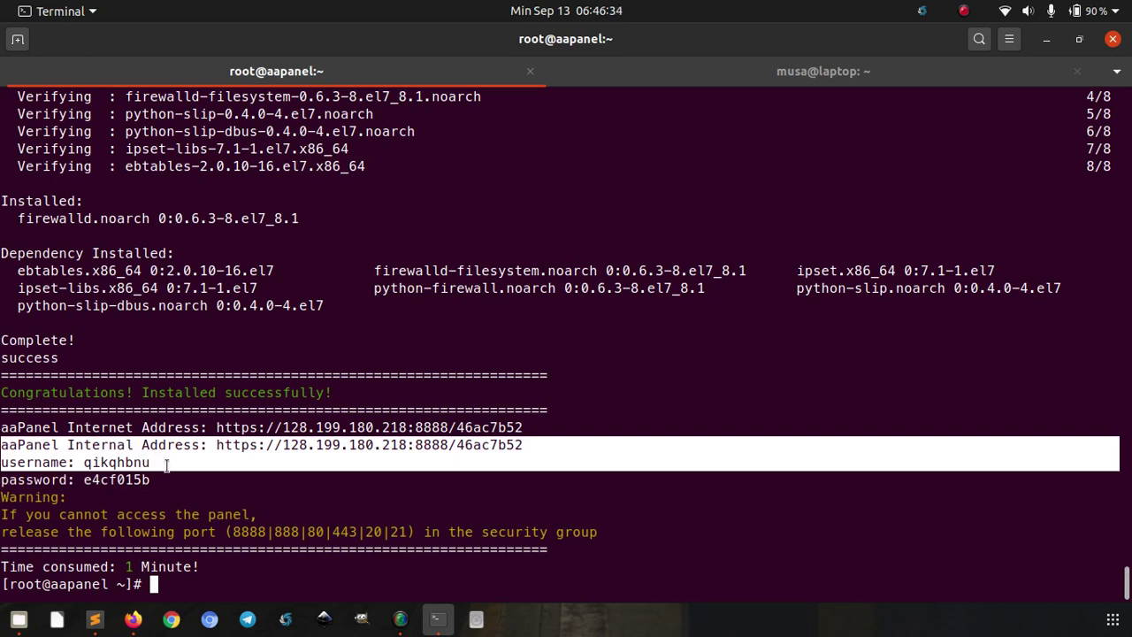
pyautogui.click(423, 478)
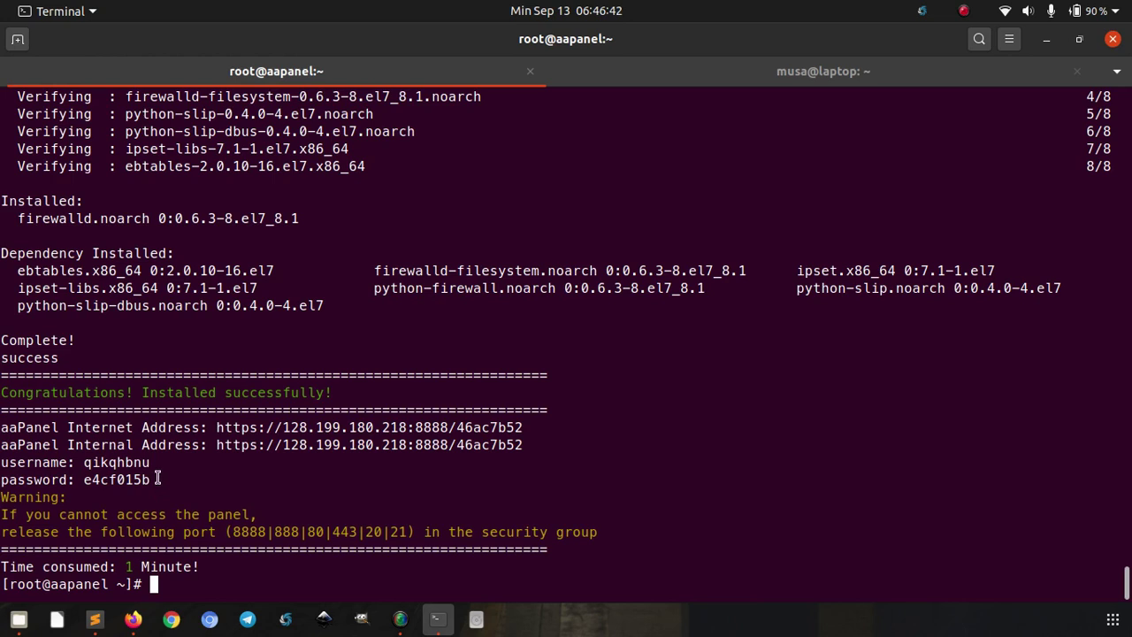
# Copy the internal address, username and password lines from the output into an empty Sublime Text document
pyautogui.moveTo(156, 479); pyautogui.dragTo(3, 445)
pyautogui.rightClick(14, 462)
pyautogui.click(53, 296)
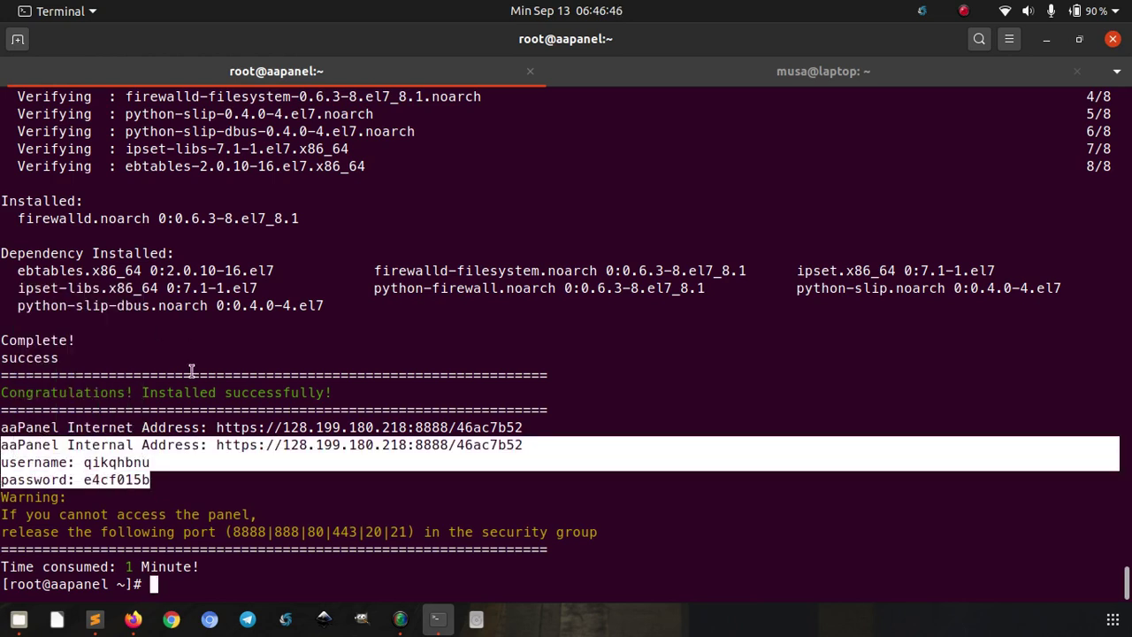
pyautogui.click(198, 536)
pyautogui.click(95, 619)
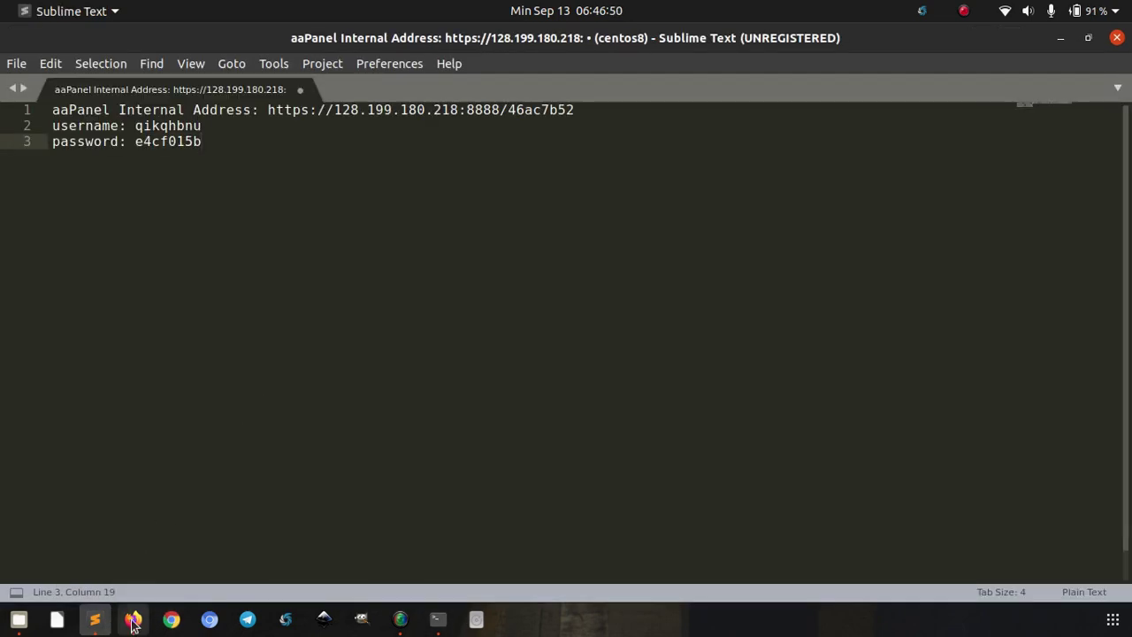
# Return to Terminal and examine the ports that the warning says to release in the security group
pyautogui.click(437, 619)
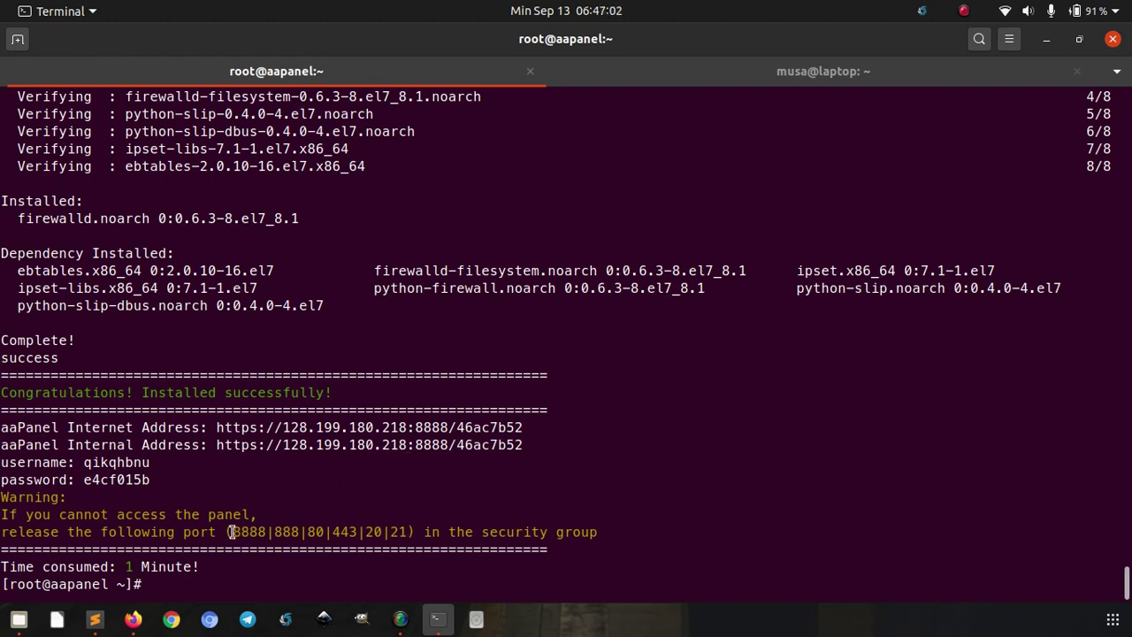
pyautogui.moveTo(229, 532); pyautogui.dragTo(402, 531)
pyautogui.click(345, 532)
pyautogui.doubleClick(249, 532)
pyautogui.doubleClick(285, 532)
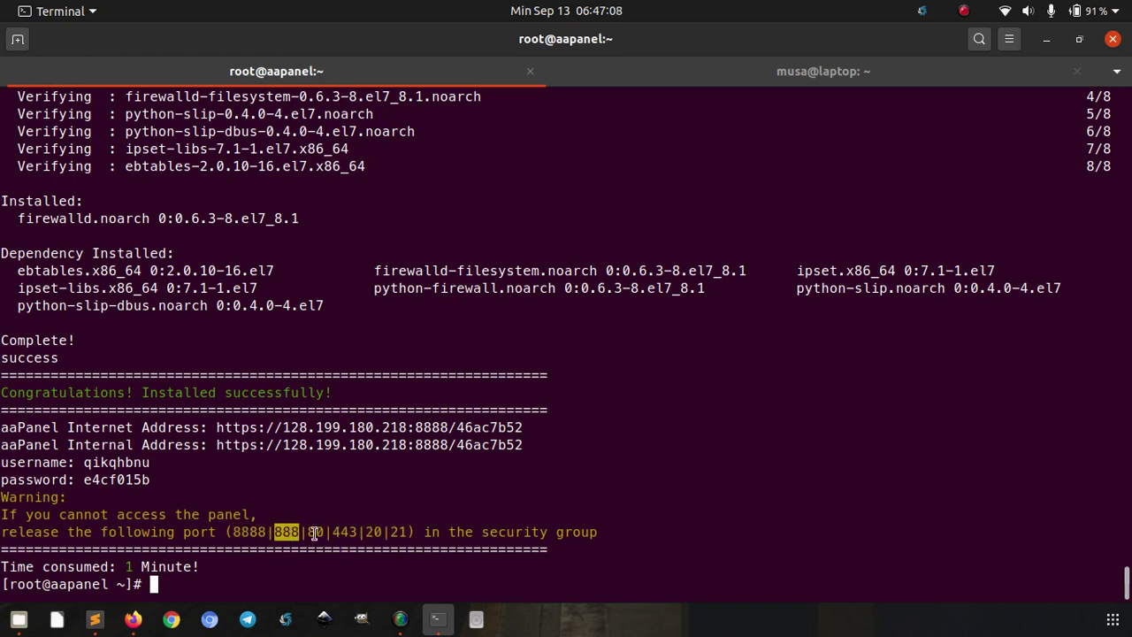
pyautogui.doubleClick(315, 531)
pyautogui.doubleClick(345, 531)
pyautogui.click(374, 531)
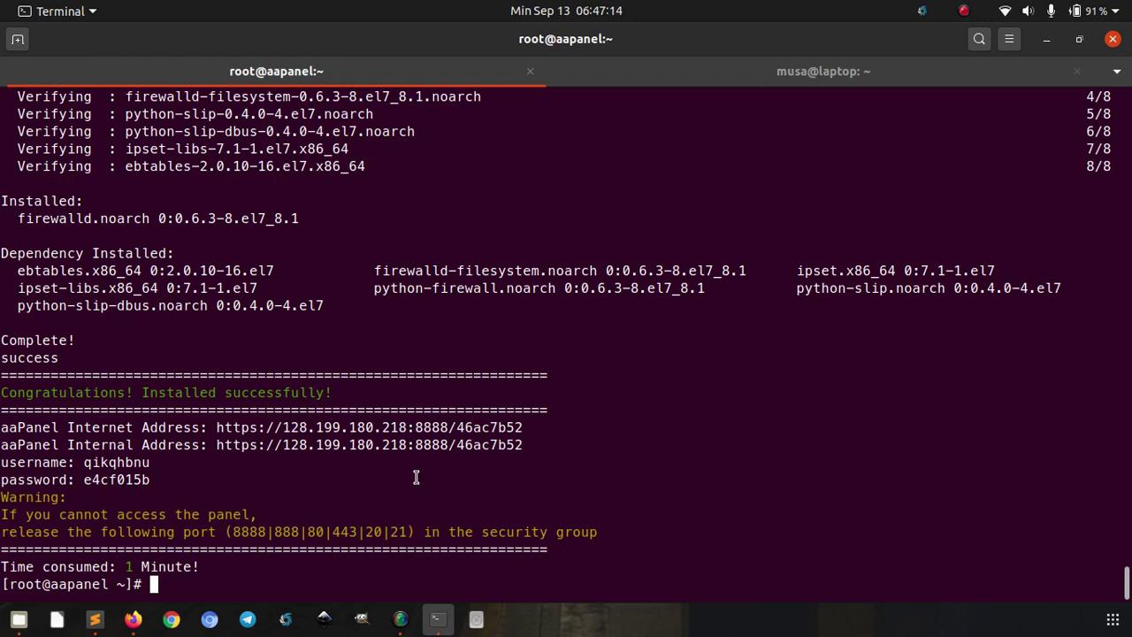
# Copy the aaPanel internal address from the installation output and open it in a new Chromium incognito window
pyautogui.rightClick(238, 449)
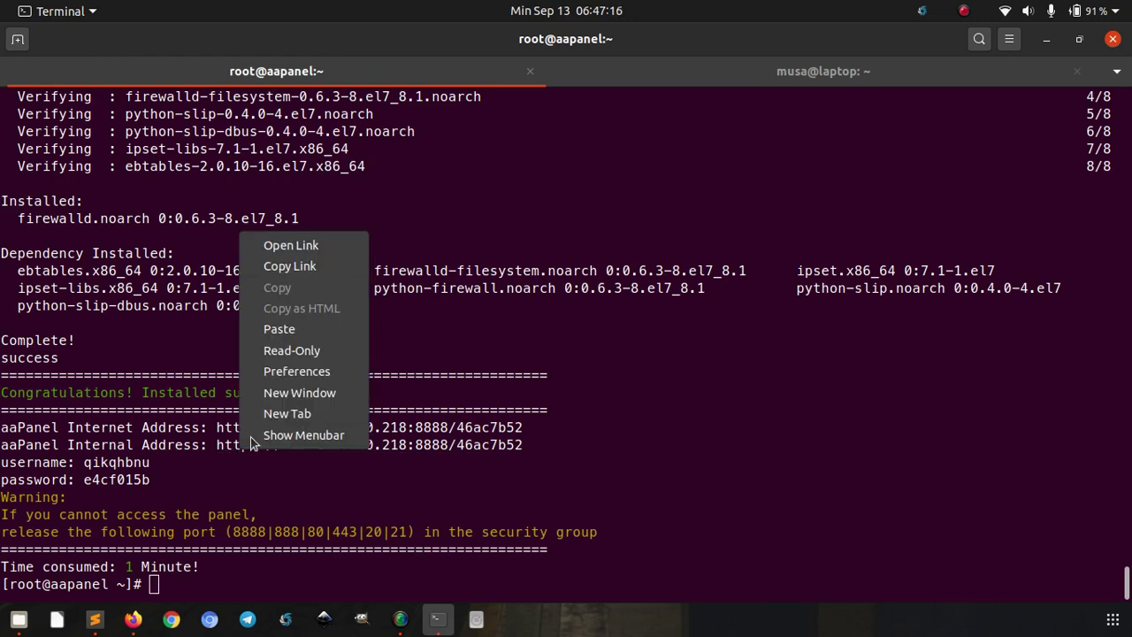
pyautogui.click(316, 268)
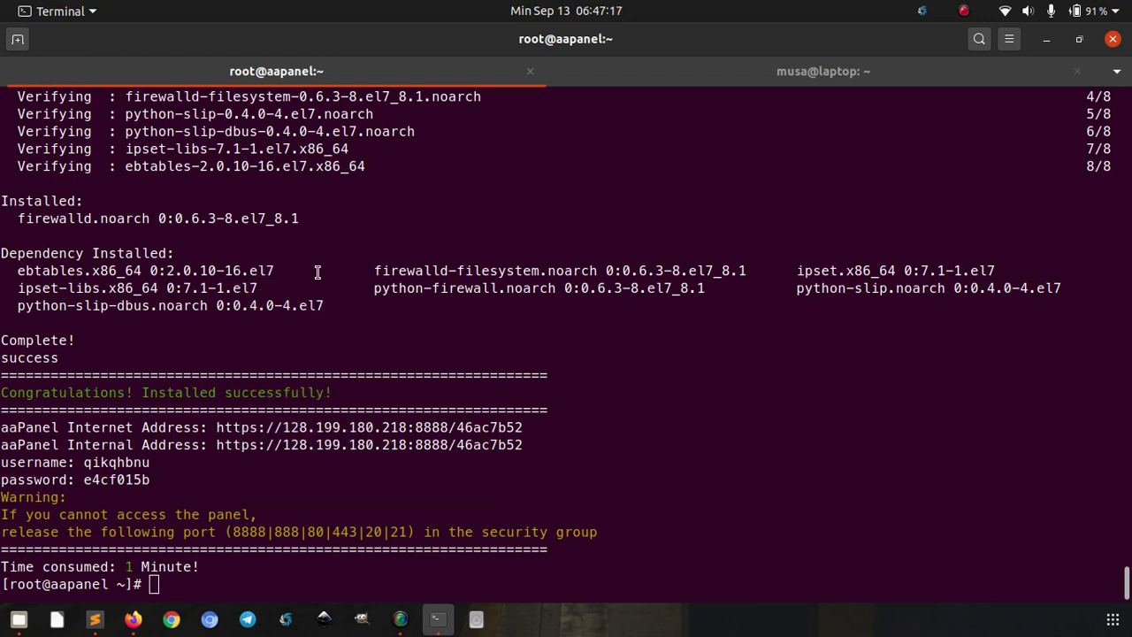
pyautogui.rightClick(210, 620)
pyautogui.click(250, 504)
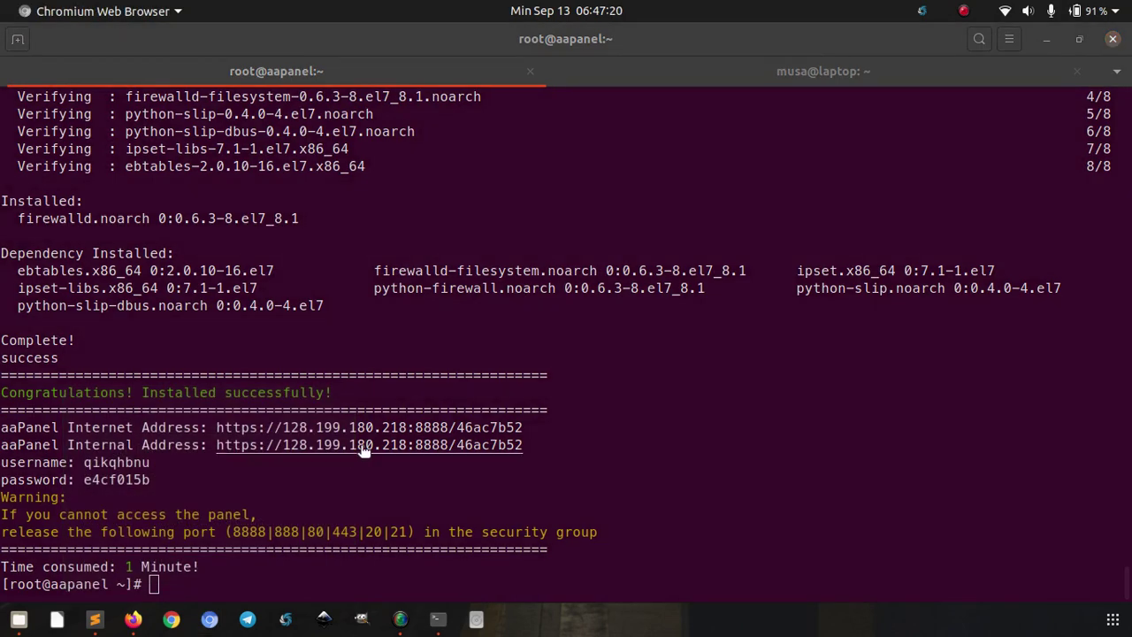
pyautogui.hotkey('ctrl', 'v')
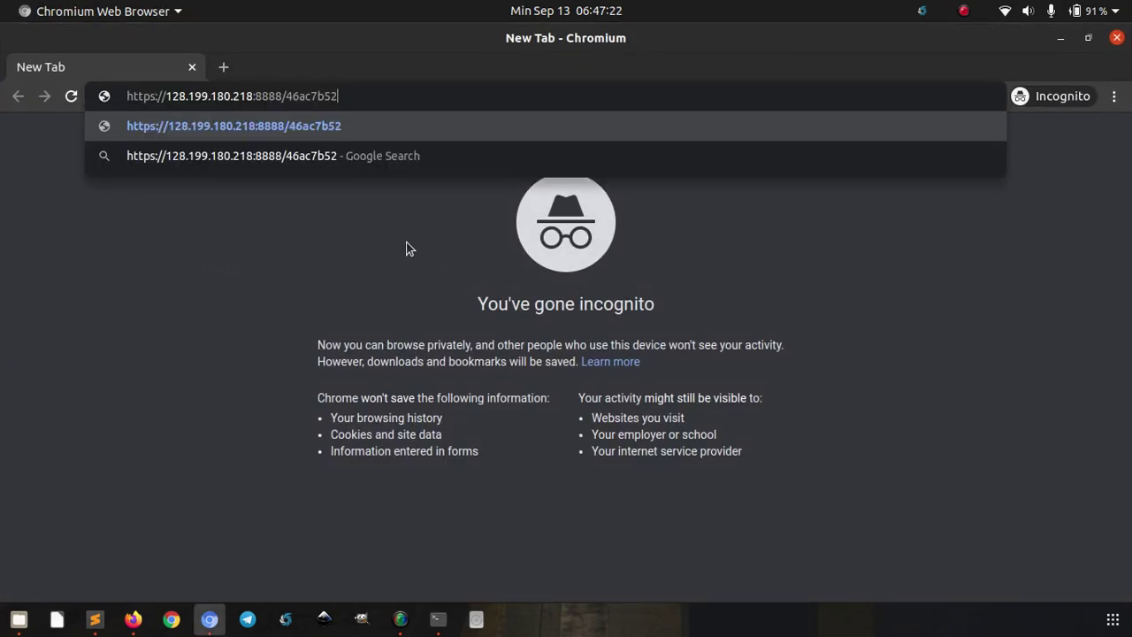
pyautogui.press('Return')
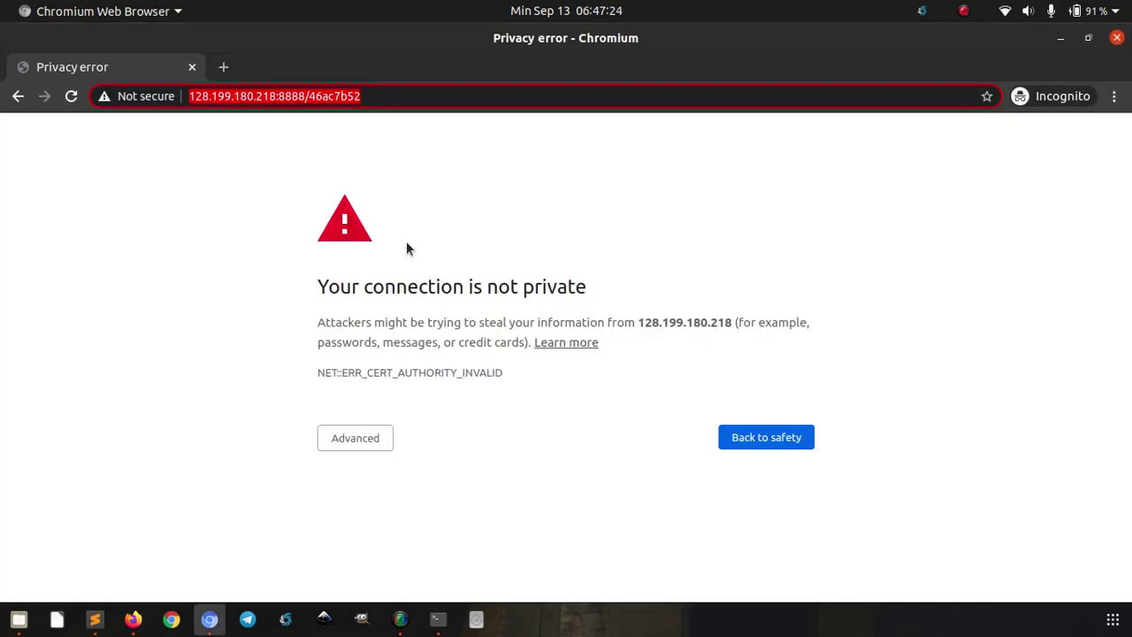
# Show the advanced details of the certificate warning and proceed to the unsafe panel address
pyautogui.click(448, 180)
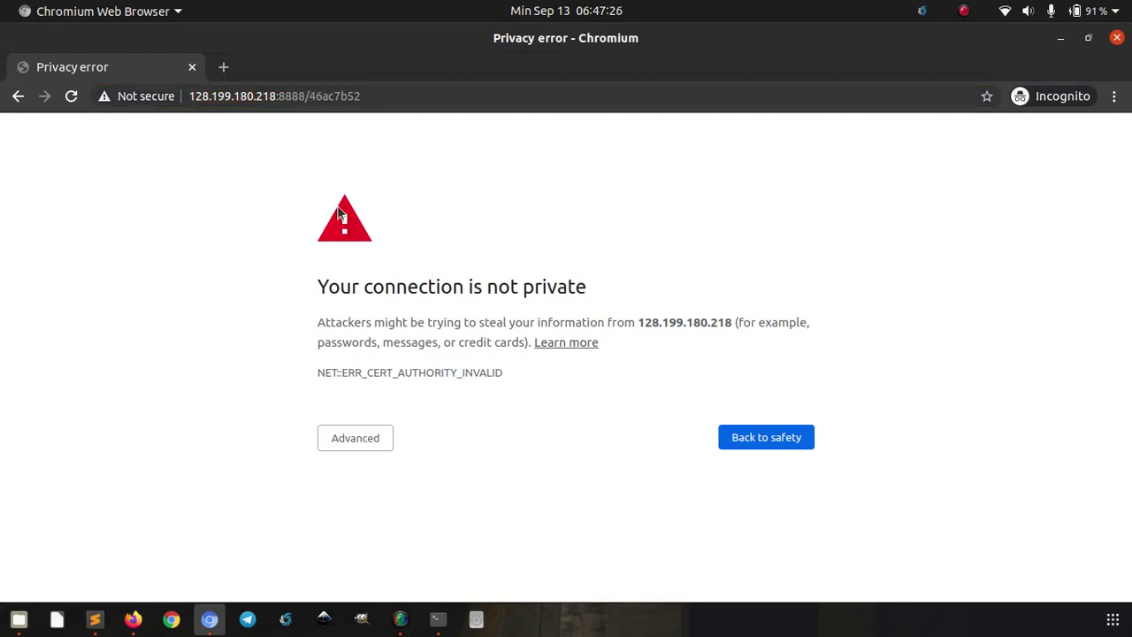
pyautogui.click(386, 441)
pyautogui.scroll(-1, 486, 411)
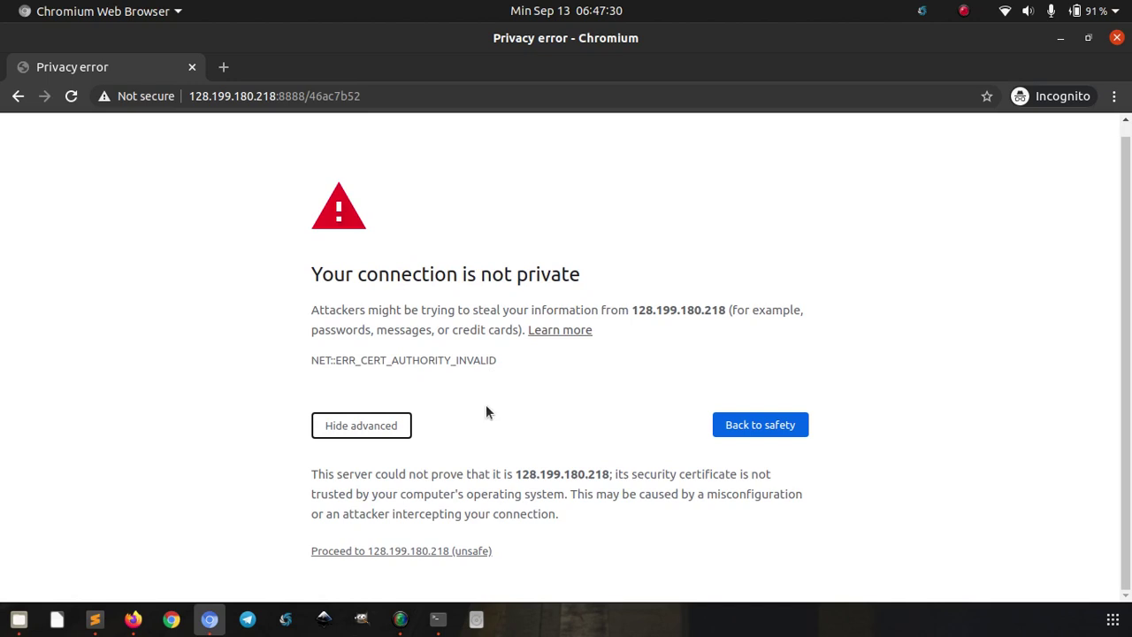
pyautogui.click(424, 552)
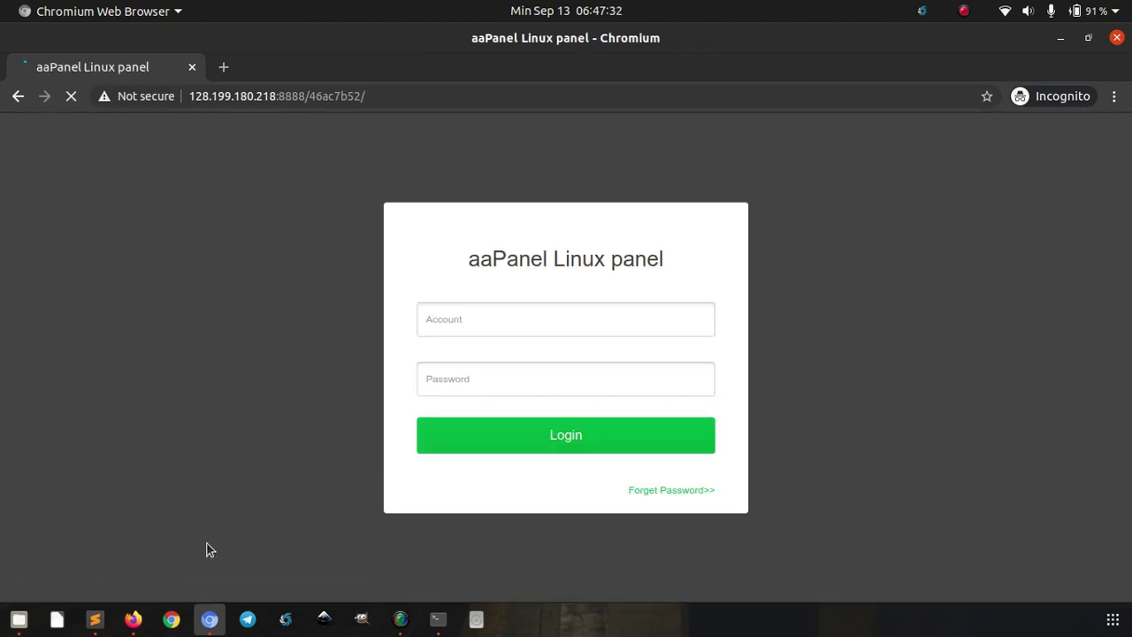
# Copy the username from the Terminal installation output into the Account field of the Chromium login form
pyautogui.click(438, 619)
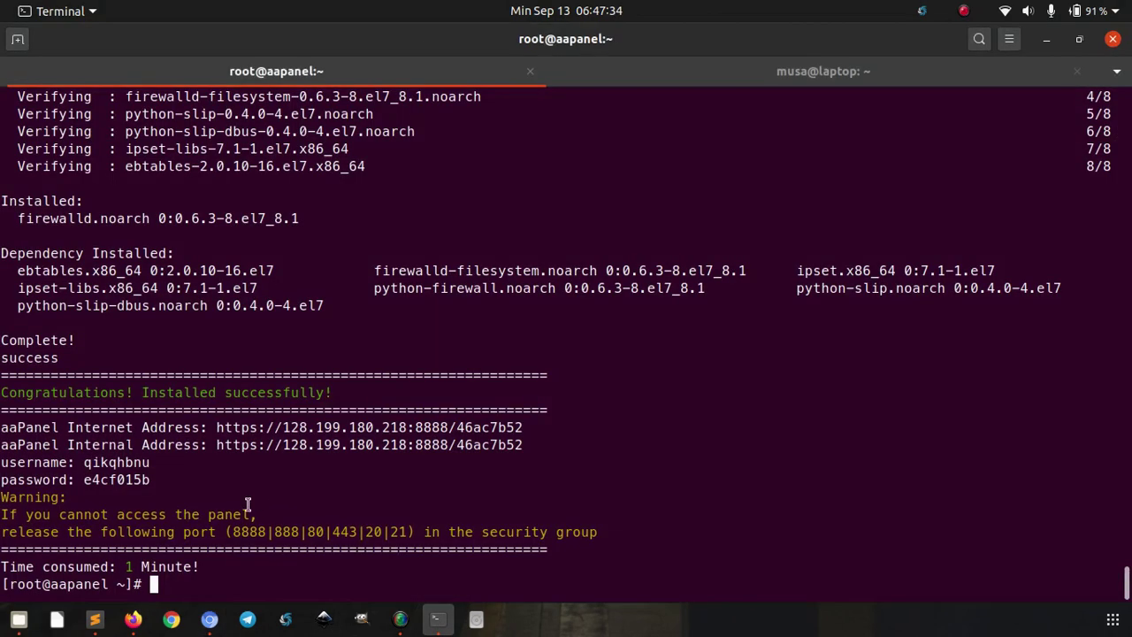
pyautogui.doubleClick(115, 462)
pyautogui.rightClick(114, 458)
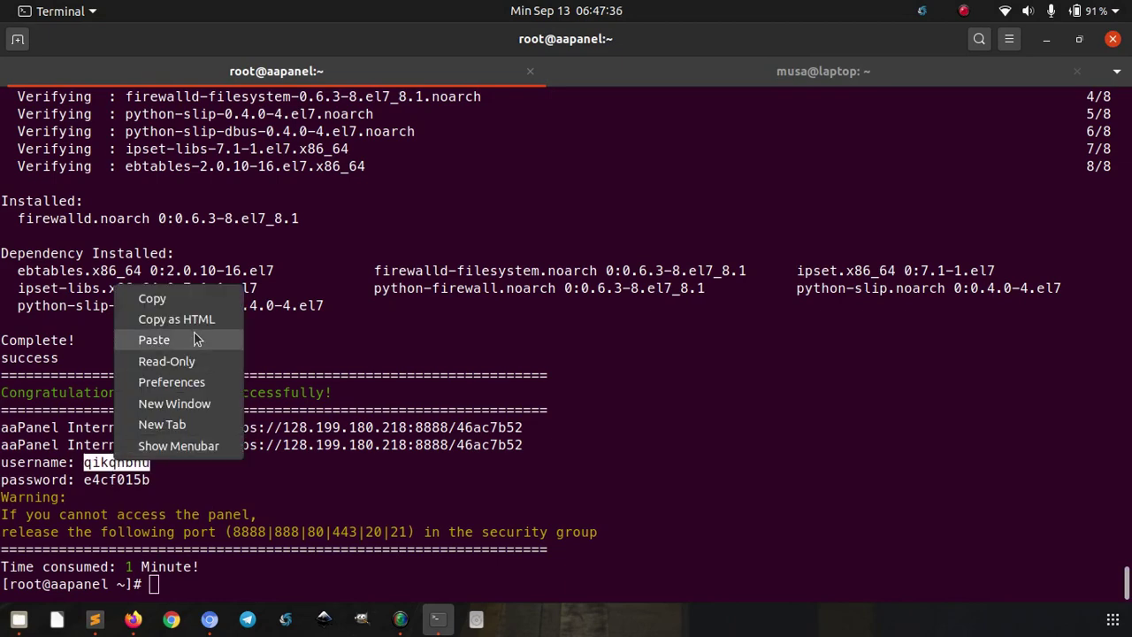
pyautogui.click(152, 298)
pyautogui.hotkey('alt', 'Tab')
pyautogui.click(625, 323)
pyautogui.hotkey('ctrl', 'v')
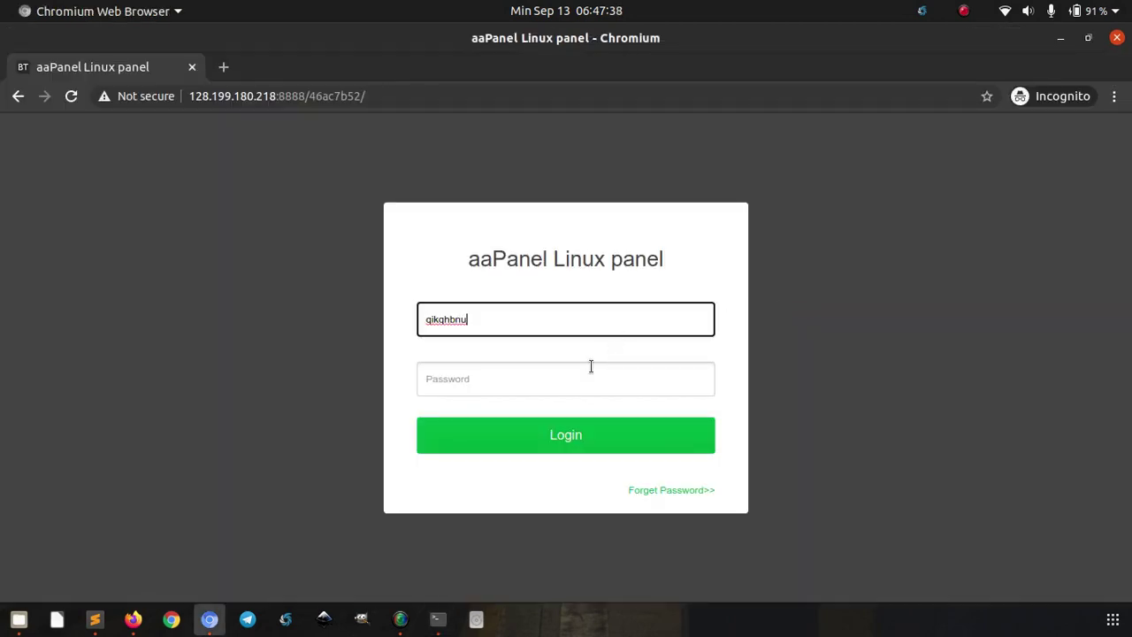
# Copy the password from the Terminal output into the Password field of the Chromium login form and log in
pyautogui.click(576, 381)
pyautogui.hotkey('alt', 'Tab')
pyautogui.doubleClick(132, 480)
pyautogui.rightClick(143, 483)
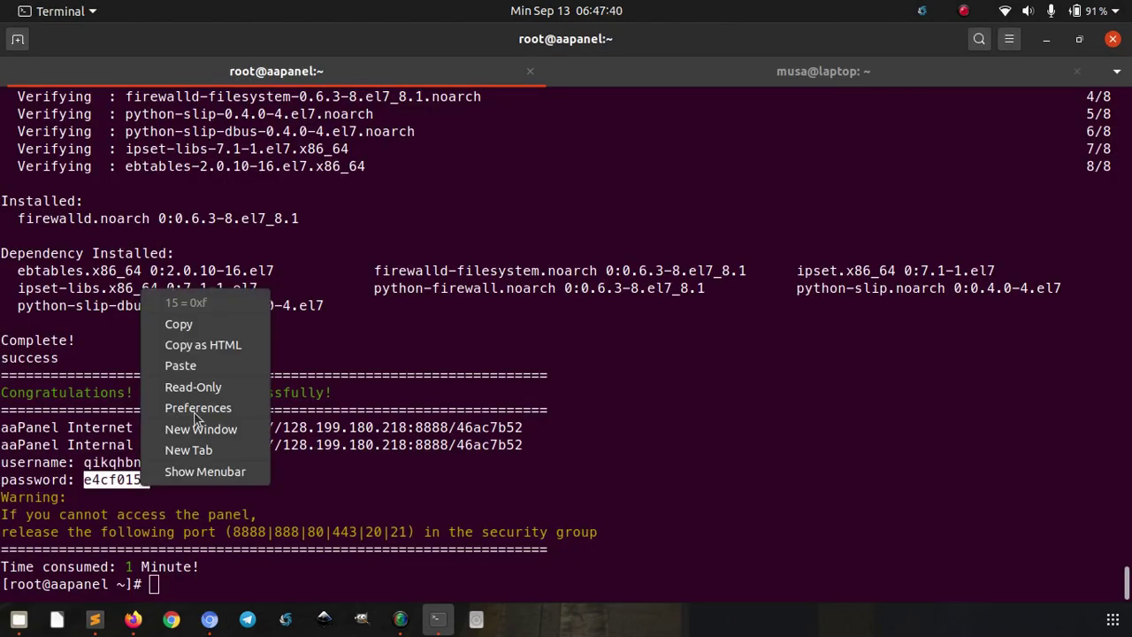
pyautogui.click(235, 318)
pyautogui.hotkey('alt', 'Tab')
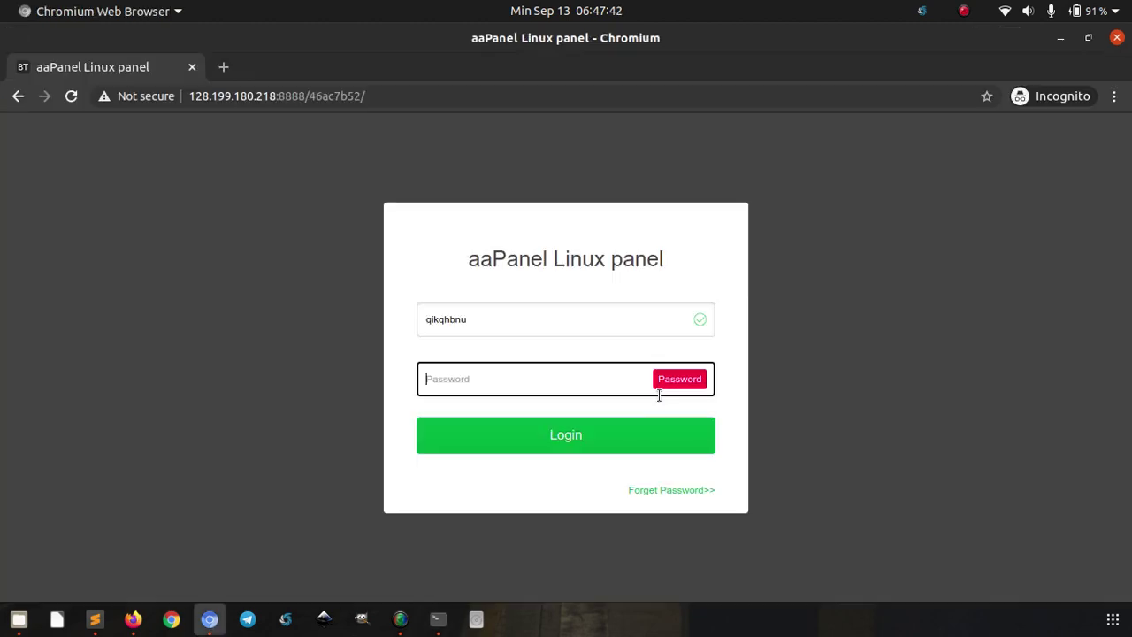
pyautogui.hotkey('ctrl', 'v')
pyautogui.click(637, 436)
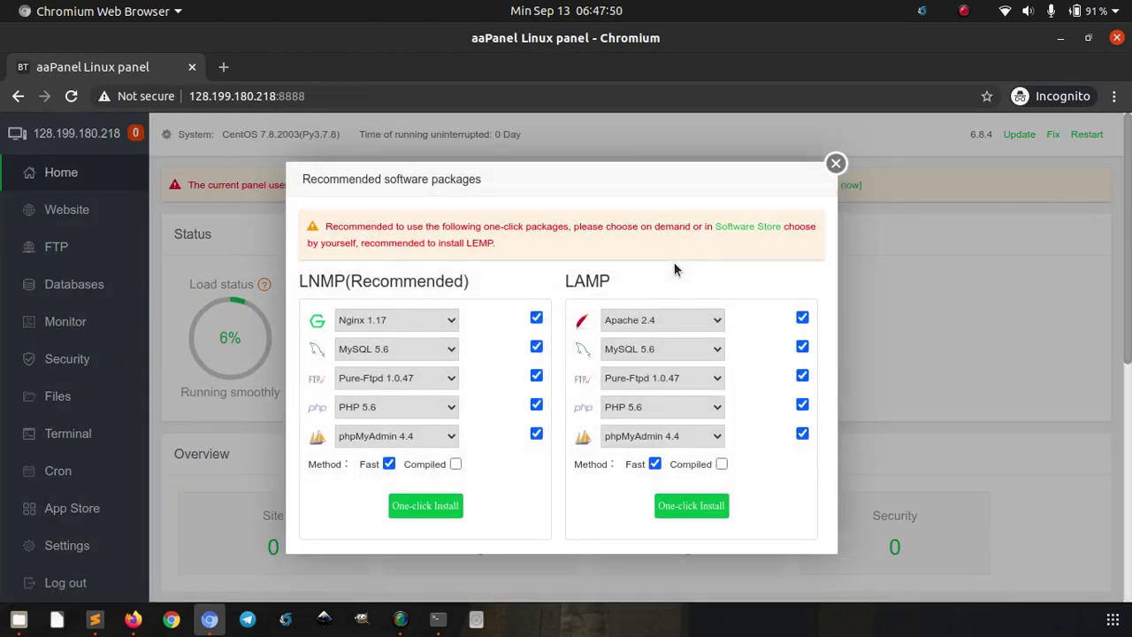
# Switch to Terminal and list the contents of the installation directory with ls -l /www/
pyautogui.hotkey('alt', 'Tab')
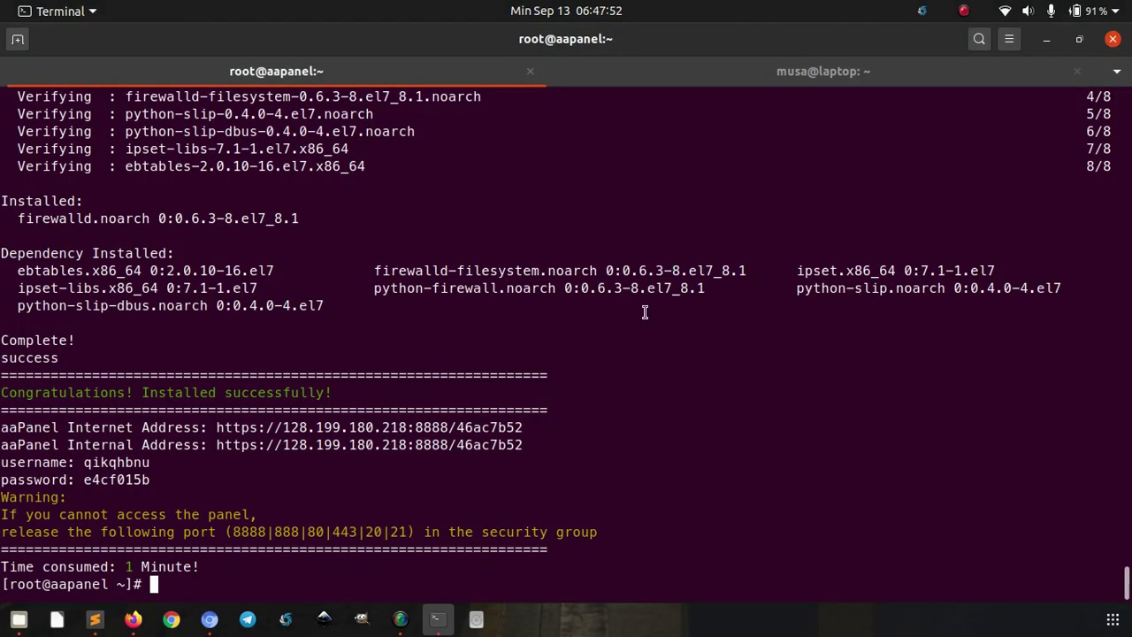
pyautogui.write('ls -l /www/')
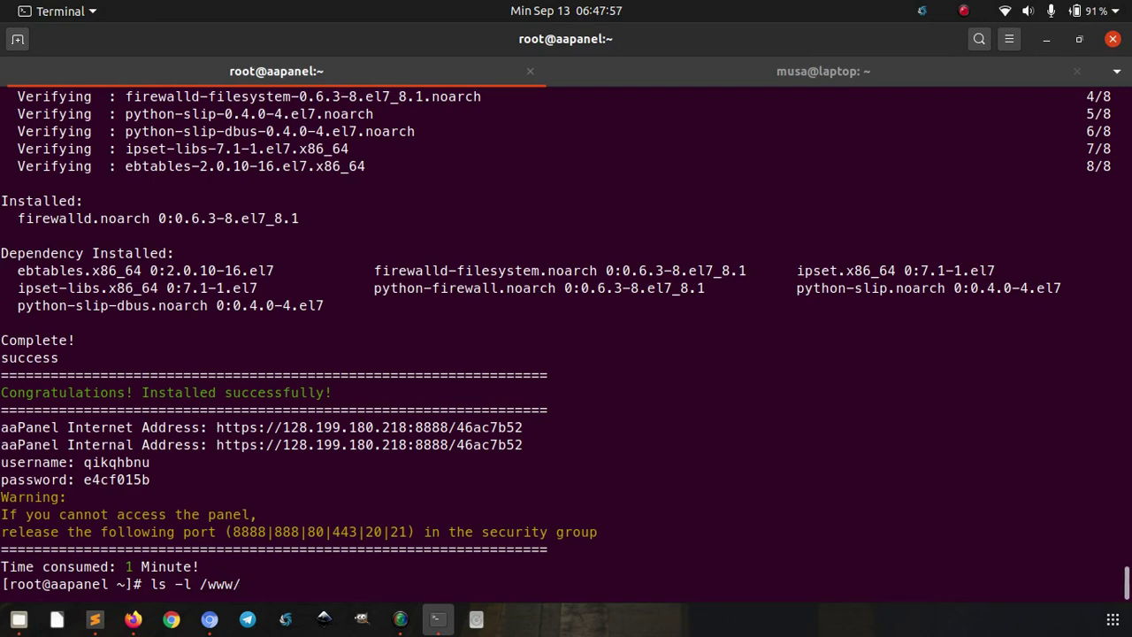
pyautogui.press('Return')
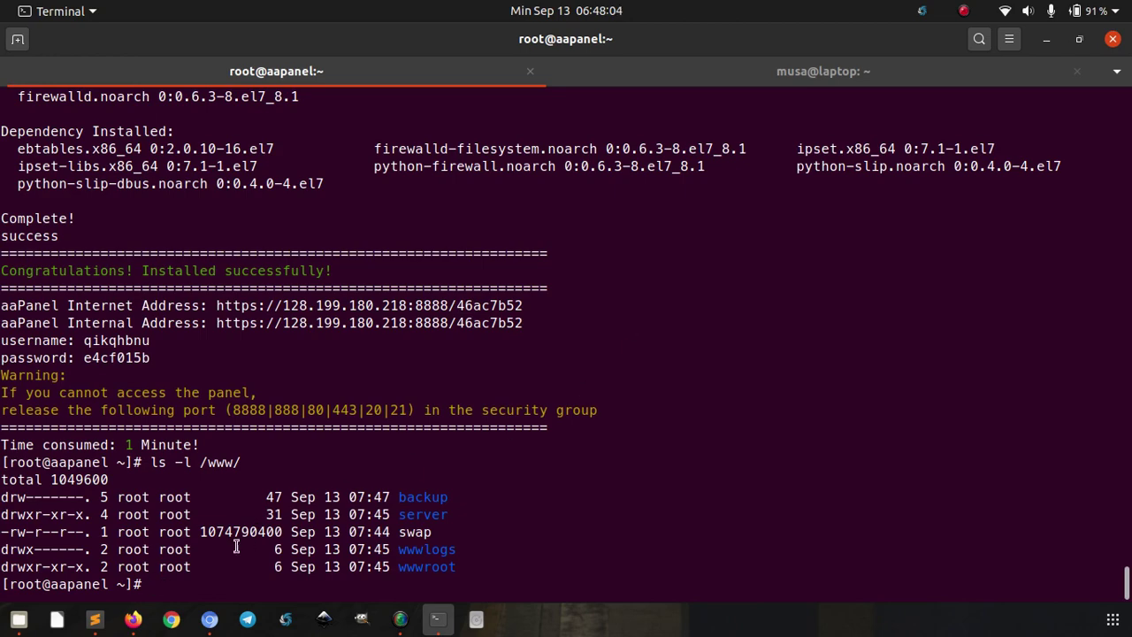
# Return to Chromium, check the Nginx versions in the LNMP package, and select MySQL mariadb_10.3 as its database
pyautogui.click(209, 619)
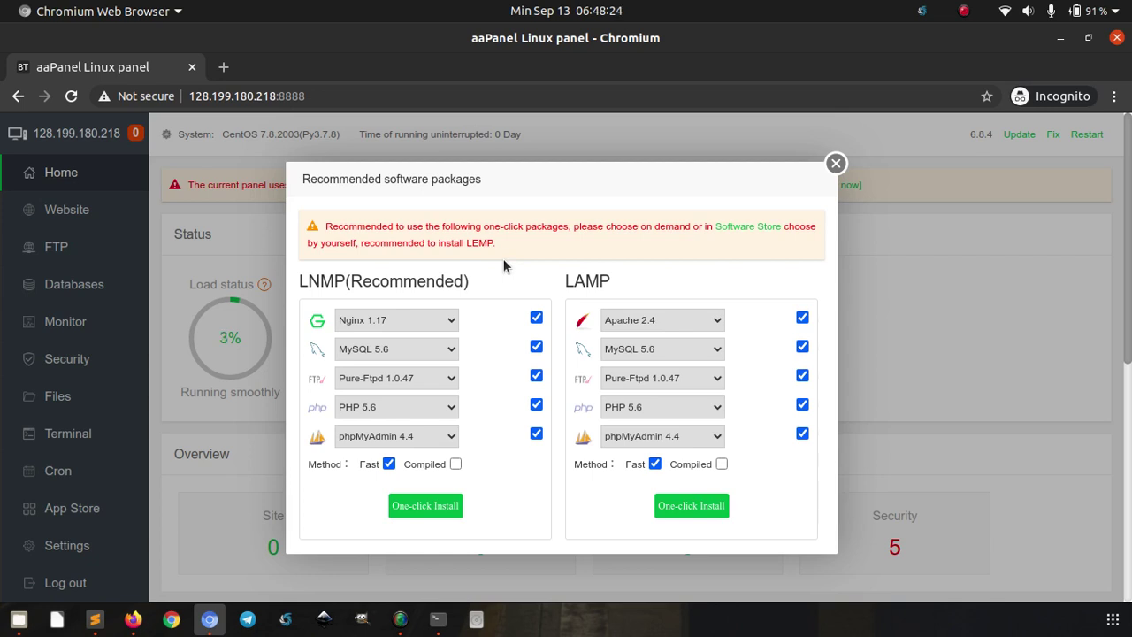
pyautogui.click(421, 325)
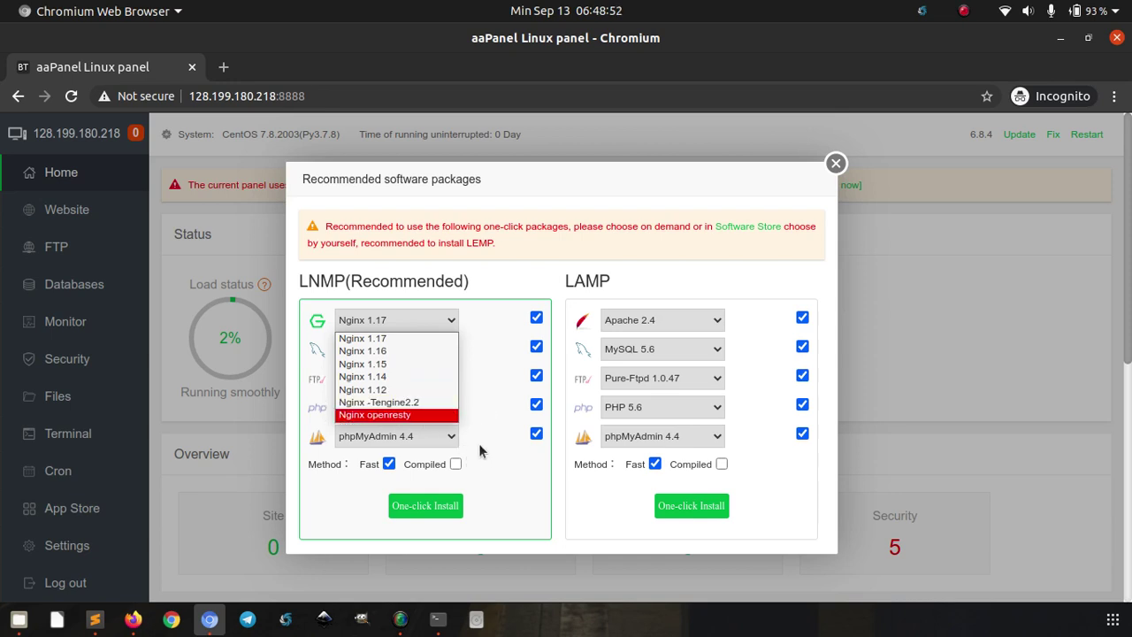
pyautogui.click(501, 525)
pyautogui.click(414, 351)
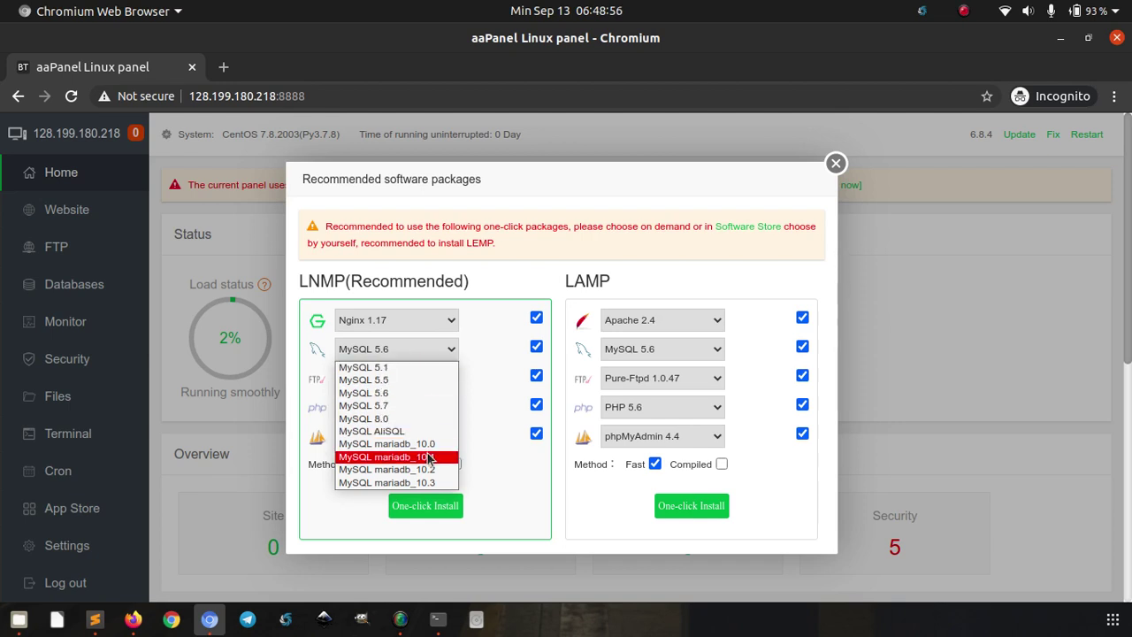
pyautogui.click(428, 483)
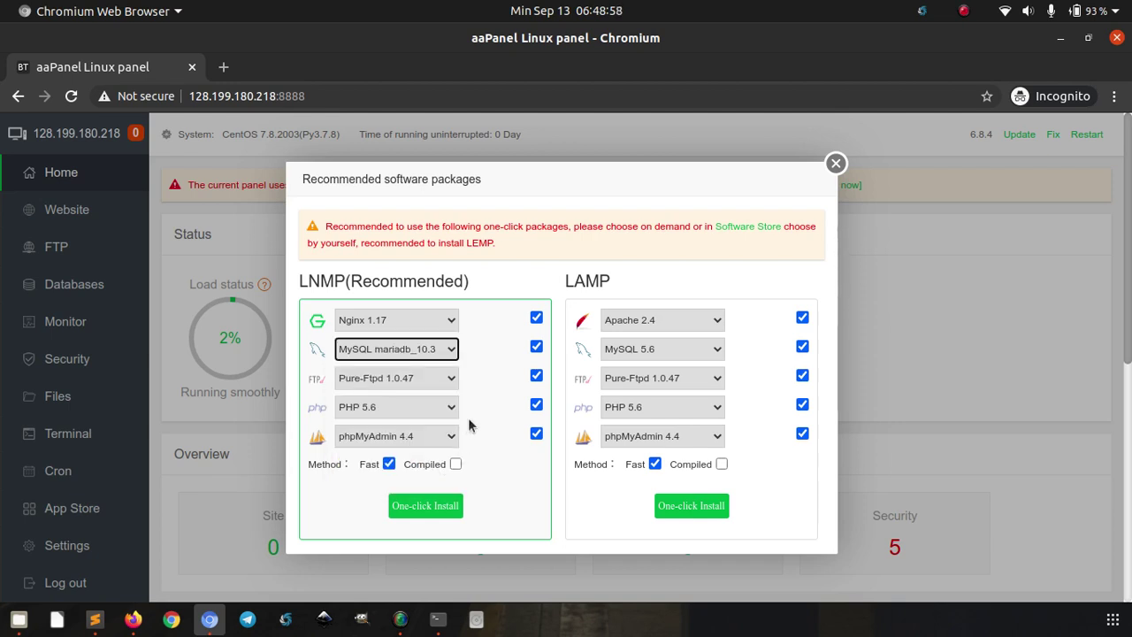
# Select PHP 7.3 and phpMyAdmin 4.9 in the LNMP package and start its one-click installation with the Fast method
pyautogui.click(417, 380)
pyautogui.click(417, 377)
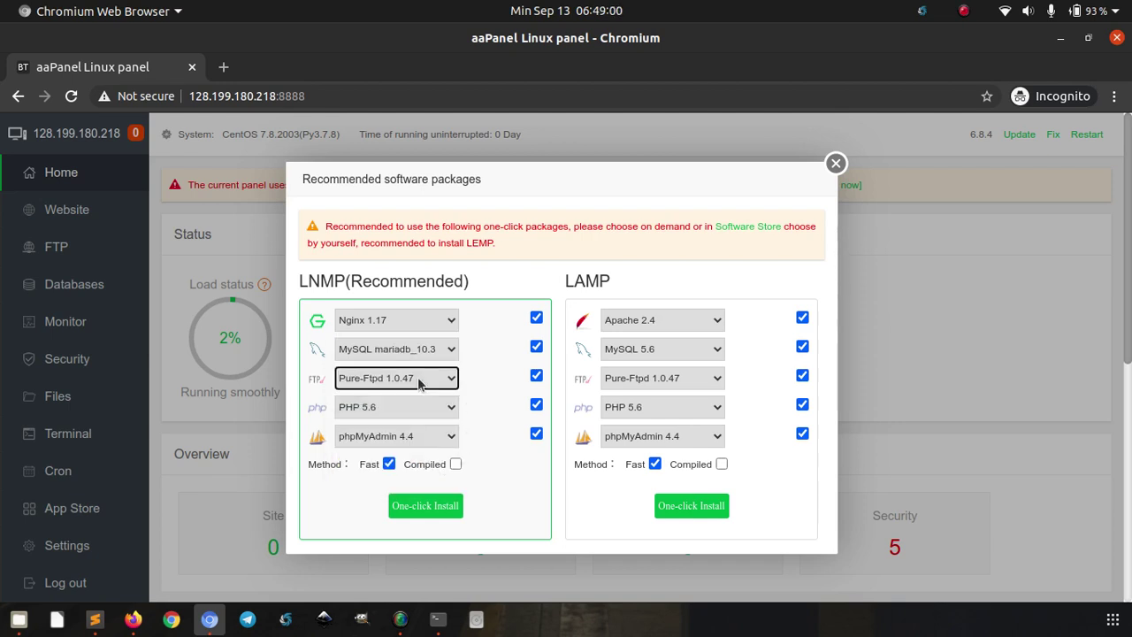
pyautogui.click(414, 405)
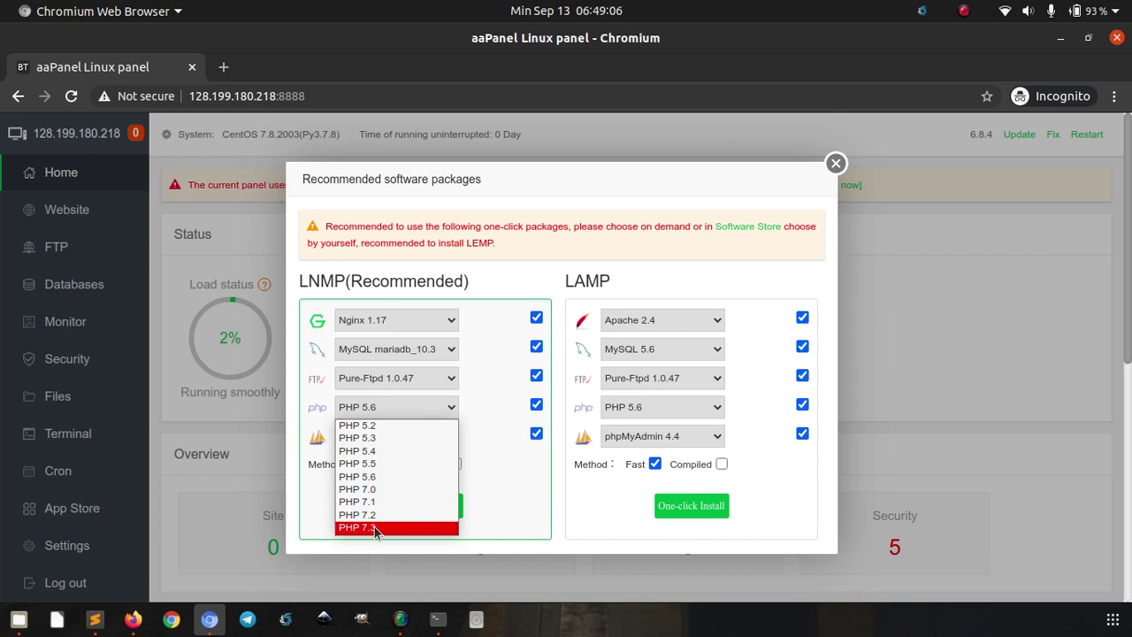
pyautogui.click(374, 527)
pyautogui.click(418, 437)
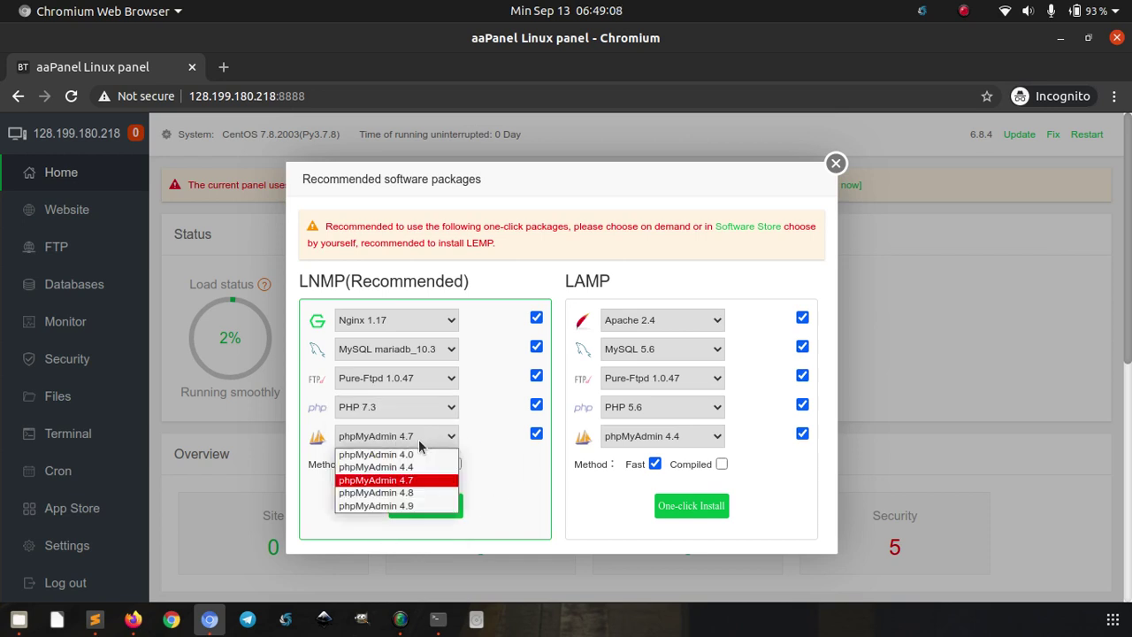
pyautogui.click(418, 505)
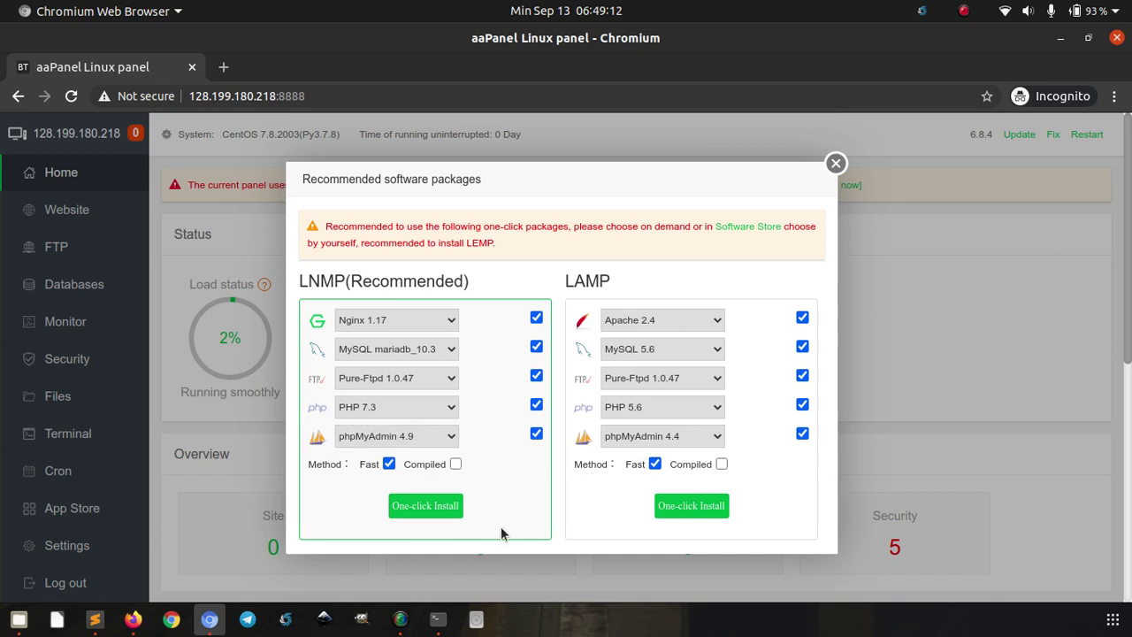
pyautogui.click(425, 507)
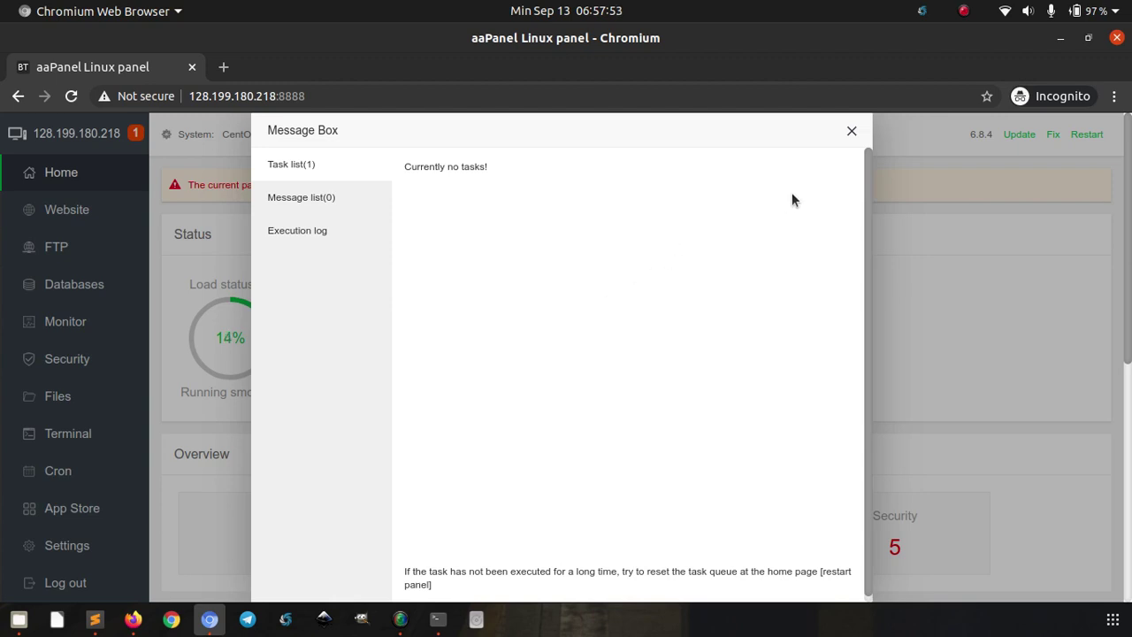
# Close the Message Box task list and look over the Home dashboard
pyautogui.click(852, 132)
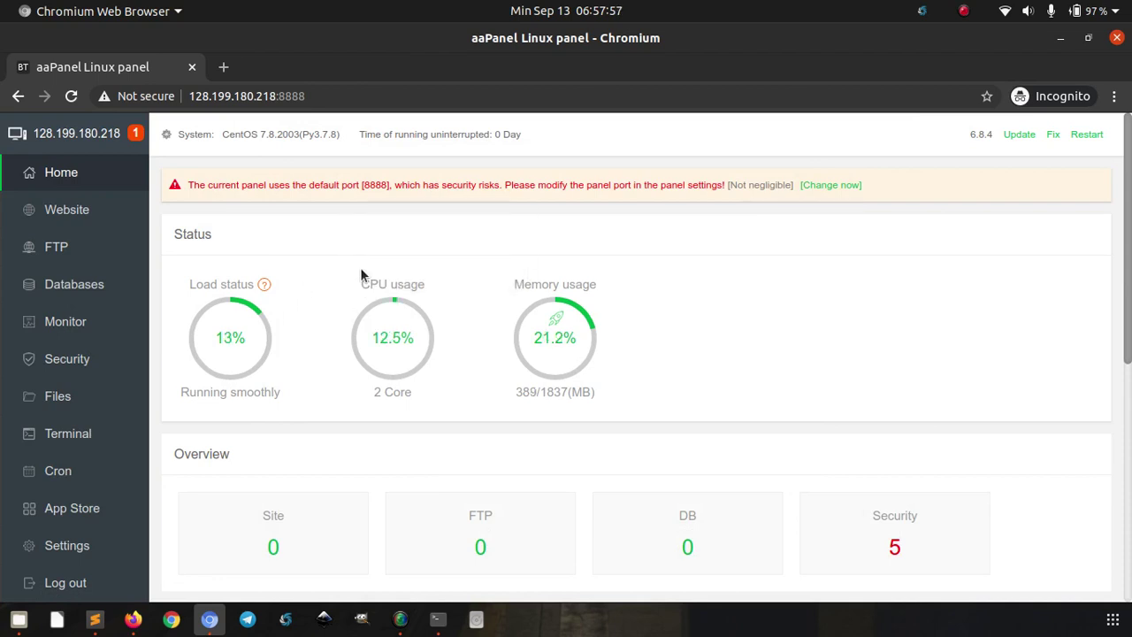
pyautogui.scroll(-5, 373, 265)
pyautogui.scroll(5, 374, 270)
# Review the software list in the App Store and enable Display on dashboard for Nginx 1.17.10
pyautogui.click(55, 507)
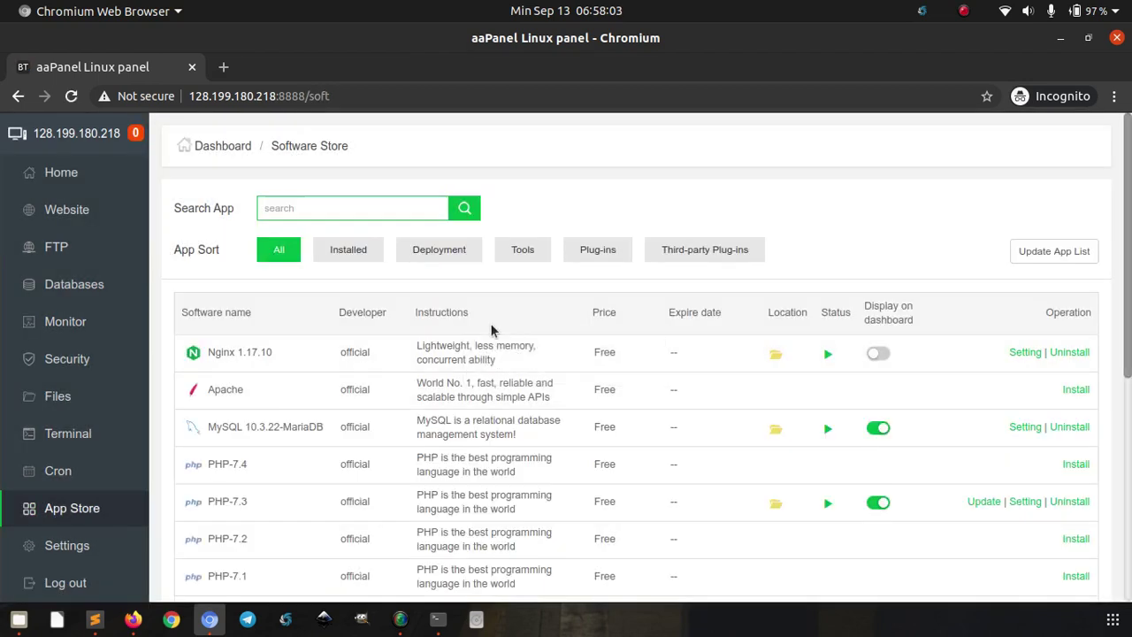
pyautogui.scroll(-3, 809, 231)
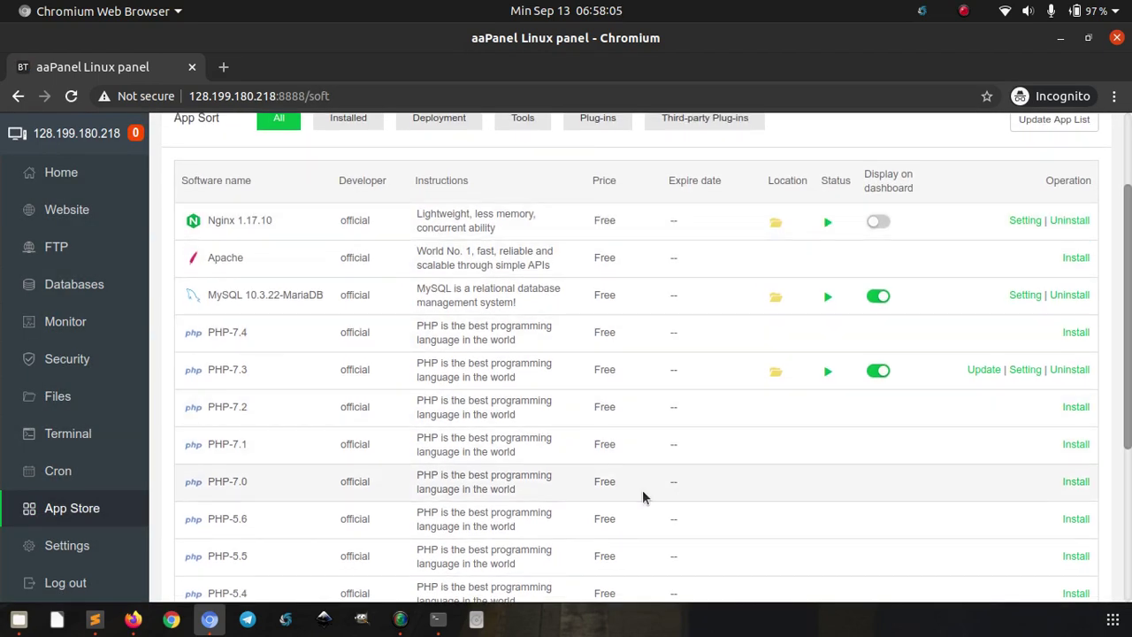
pyautogui.scroll(-5, 743, 324)
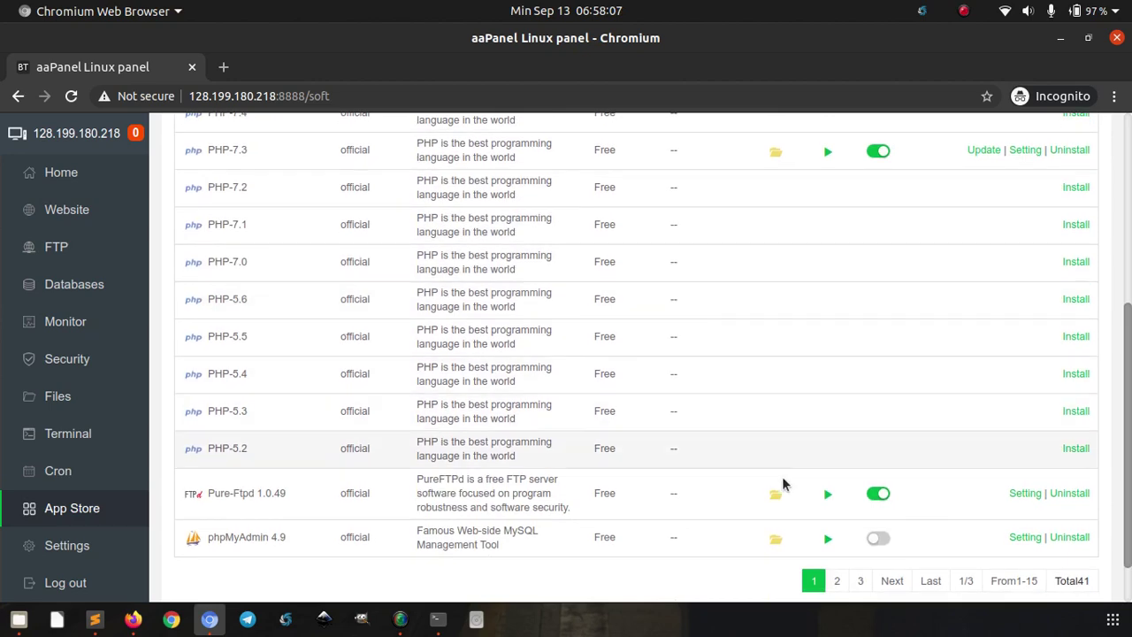
pyautogui.scroll(6, 792, 414)
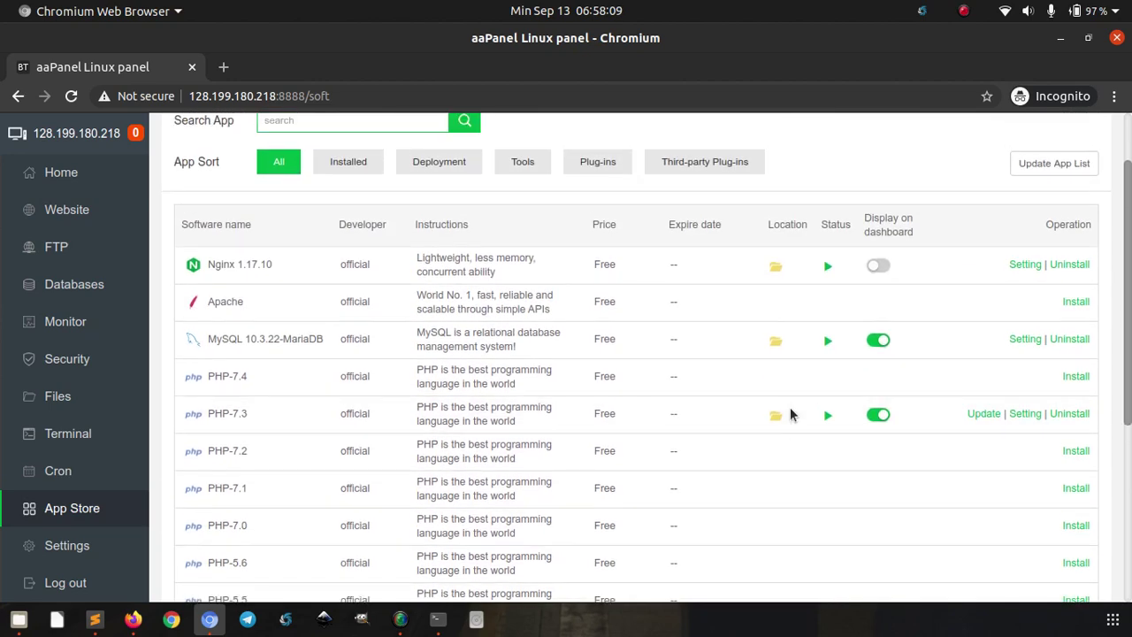
pyautogui.click(889, 273)
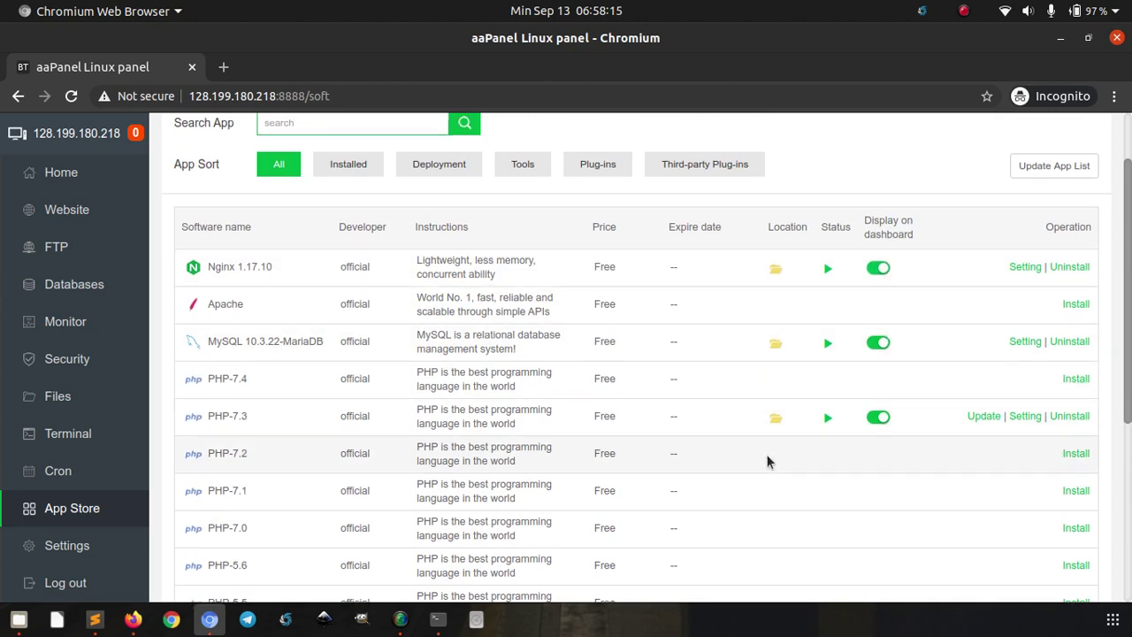
# Go back to the Home dashboard and examine the installed programs in its Software section
pyautogui.scroll(2, 768, 461)
pyautogui.click(67, 186)
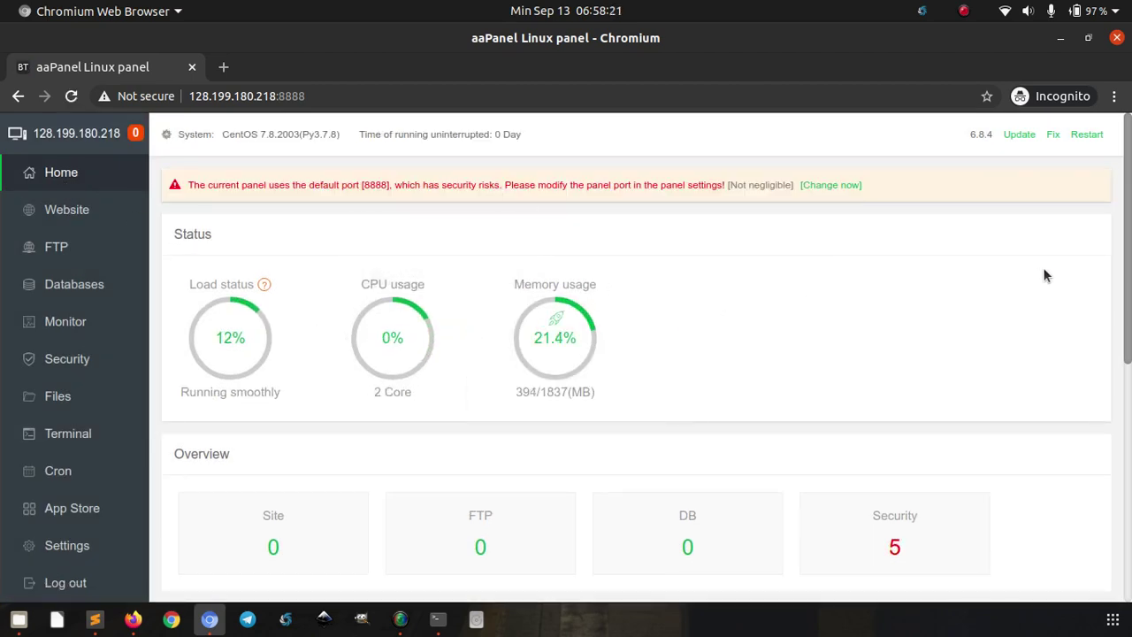
pyautogui.moveTo(1131, 203); pyautogui.dragTo(1131, 444)
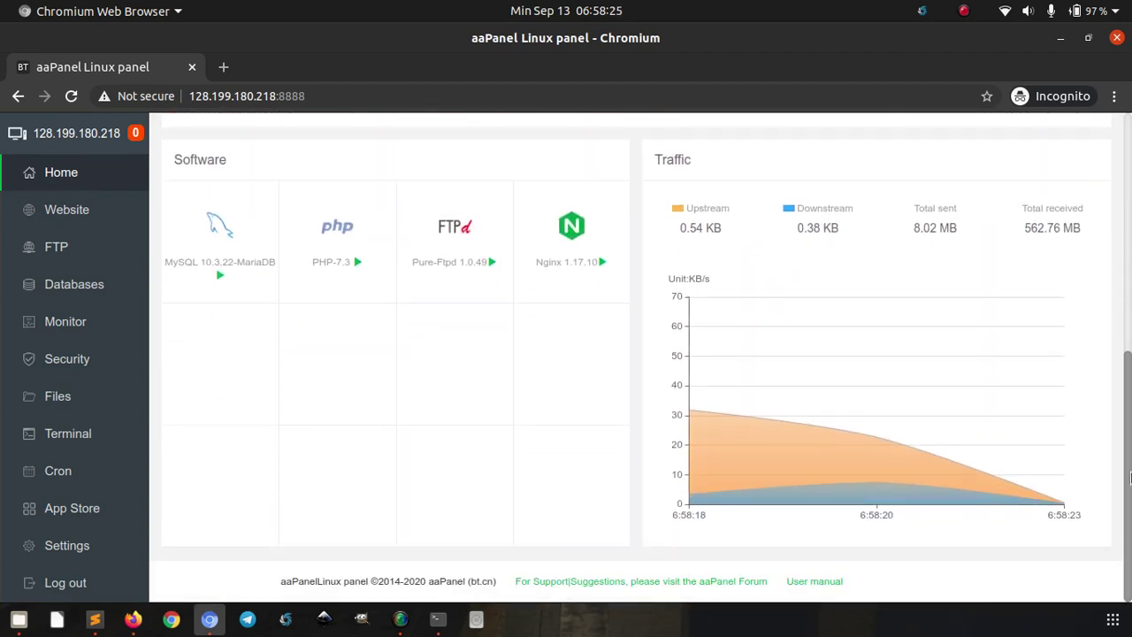
pyautogui.moveTo(255, 263)
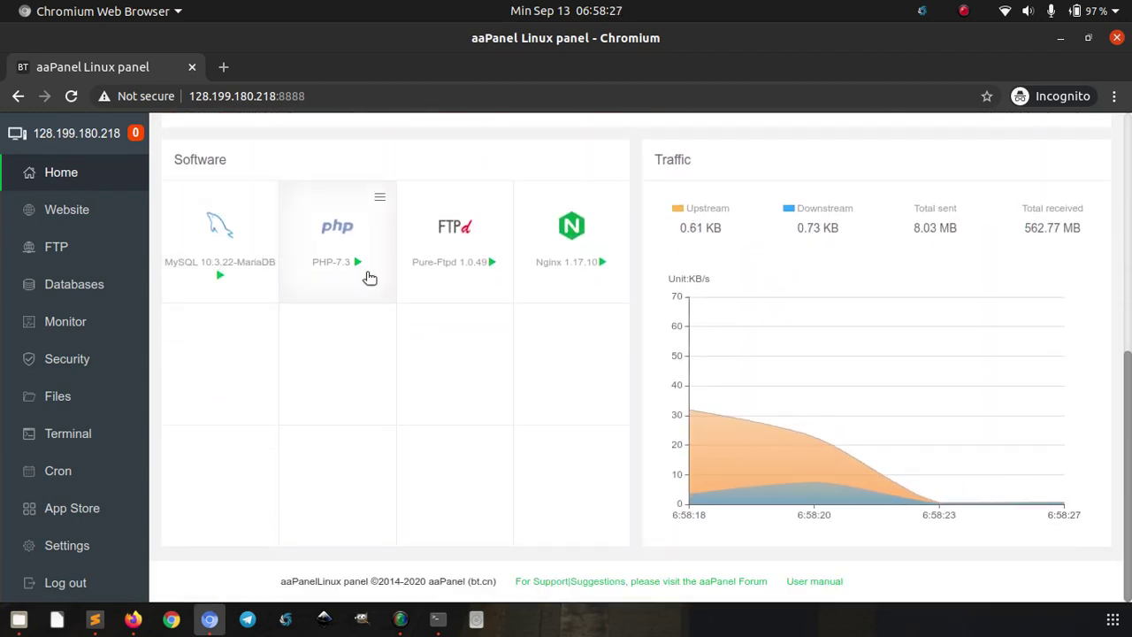
# Switch to the DigitalOcean control panel in Firefox and review the DNS records of defnex.com
pyautogui.moveTo(567, 252)
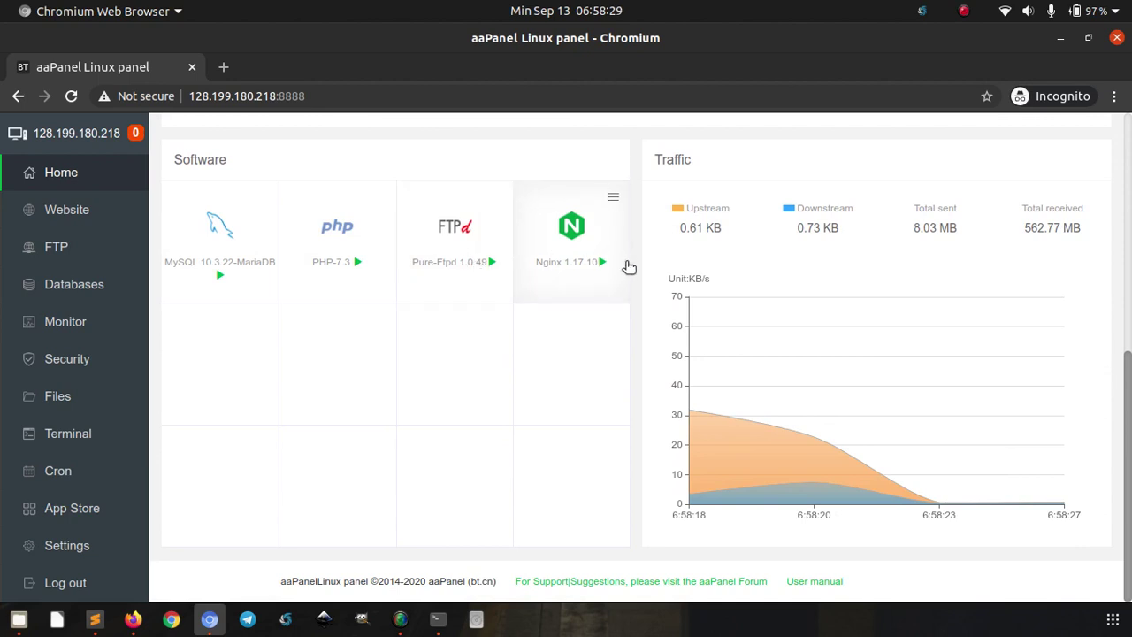
pyautogui.moveTo(1129, 419); pyautogui.dragTo(1130, 179)
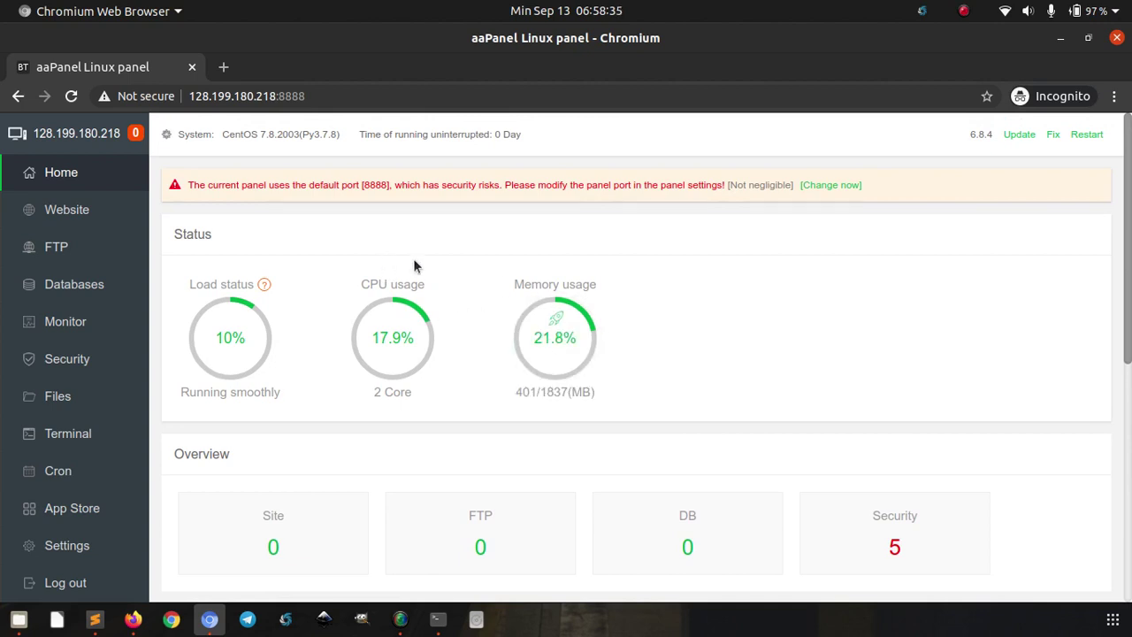
pyautogui.click(133, 619)
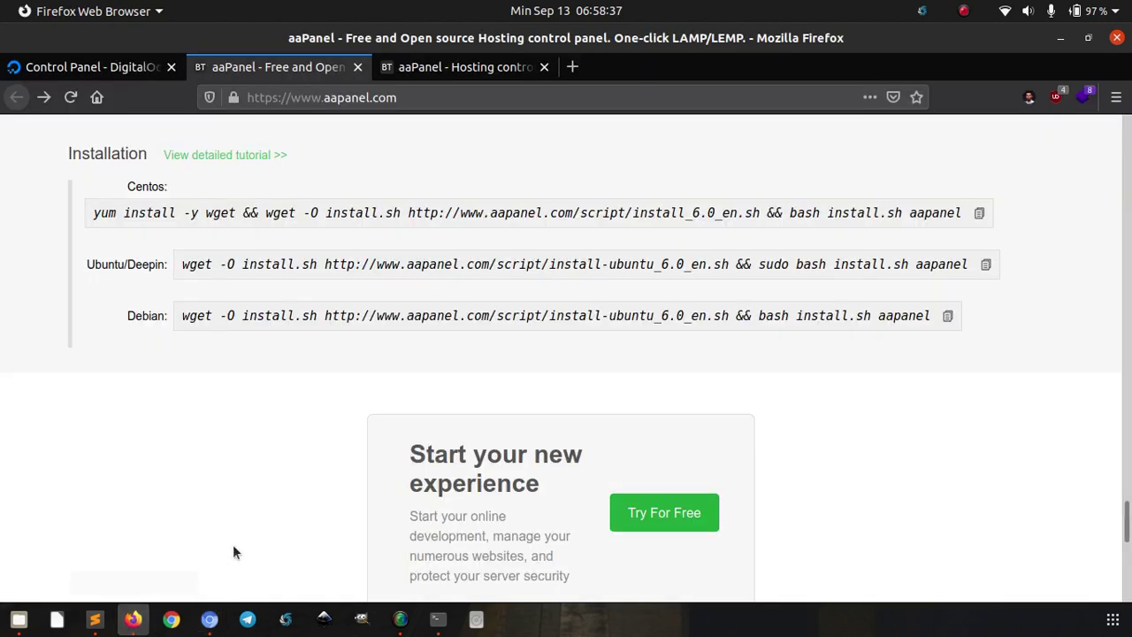
pyautogui.click(113, 70)
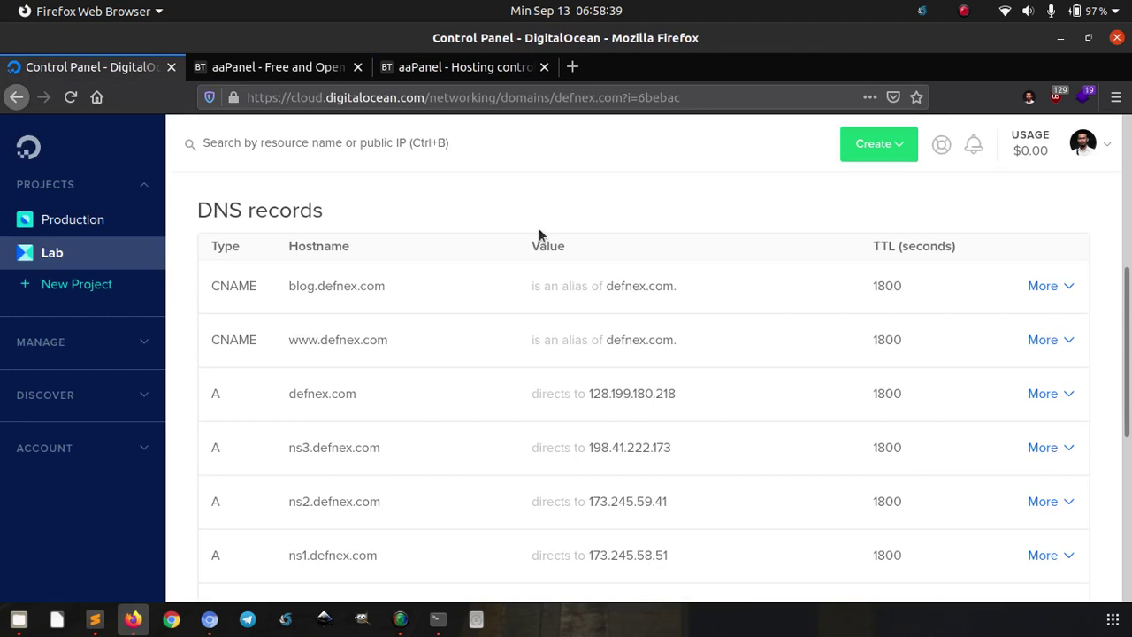
pyautogui.scroll(5, 1129, 292)
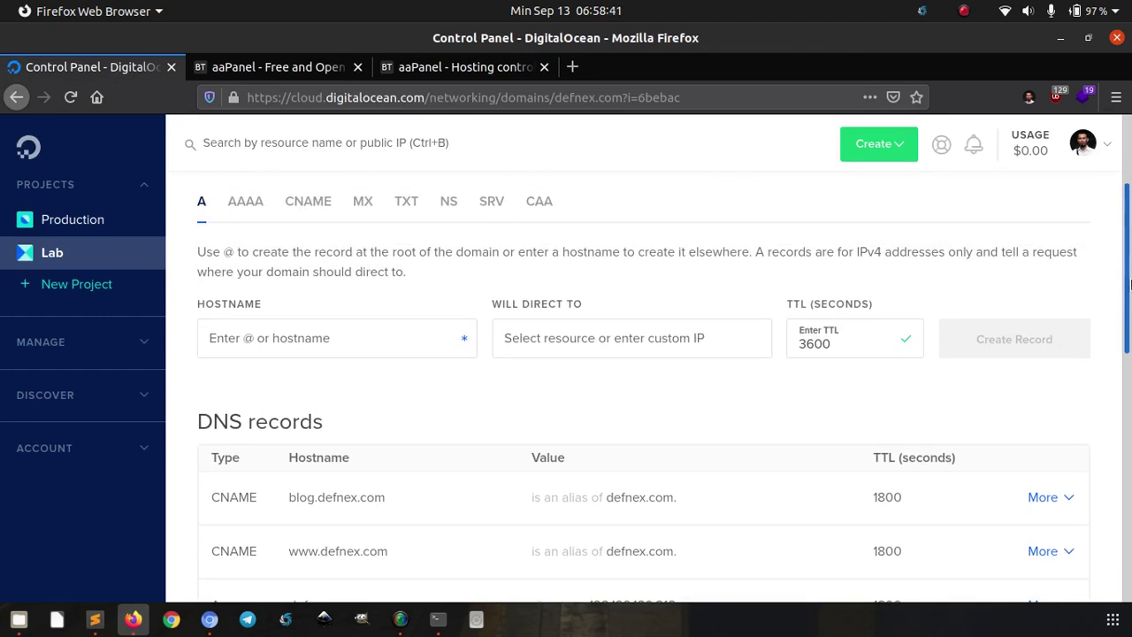
pyautogui.moveTo(1131, 283)
pyautogui.mouseDown()
pyautogui.moveTo(1125, 316)
pyautogui.moveTo(1123, 300)
pyautogui.mouseUp()
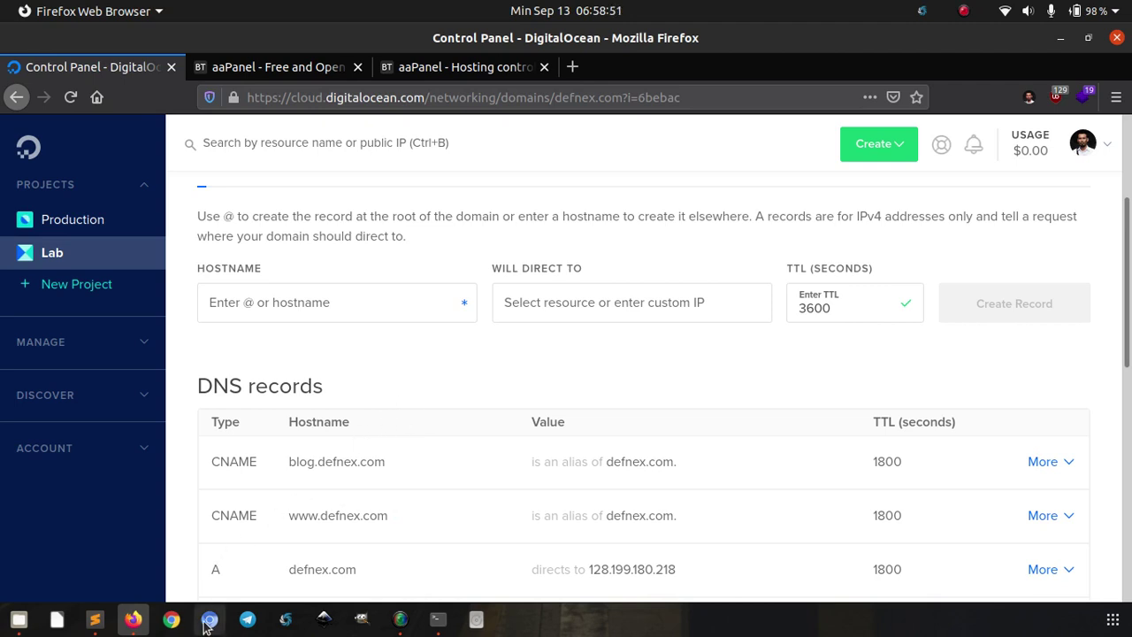
# Switch to the server's terminal, ping defnex.com and stop the ping after a few replies
pyautogui.click(438, 619)
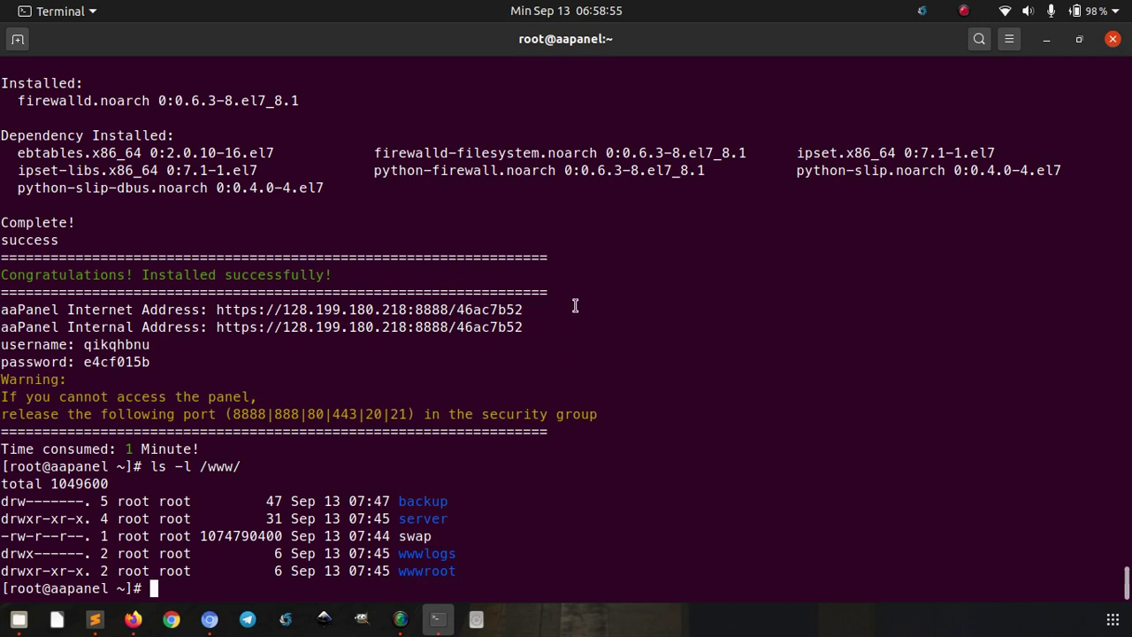
pyautogui.write('ping defnex')
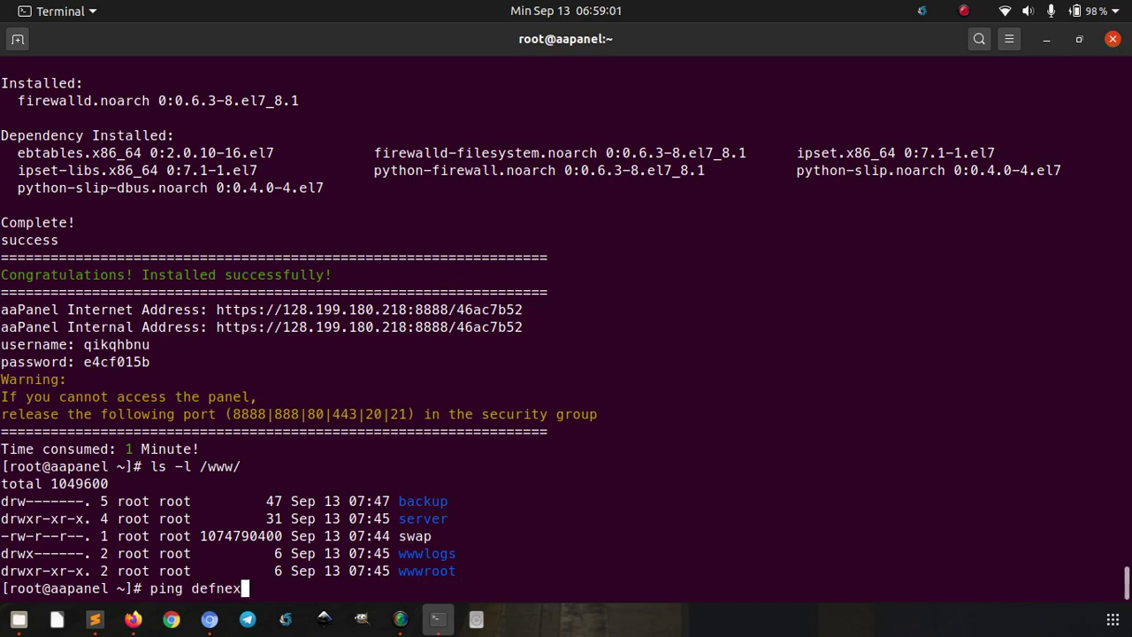
pyautogui.write('.com')
pyautogui.press('Return')
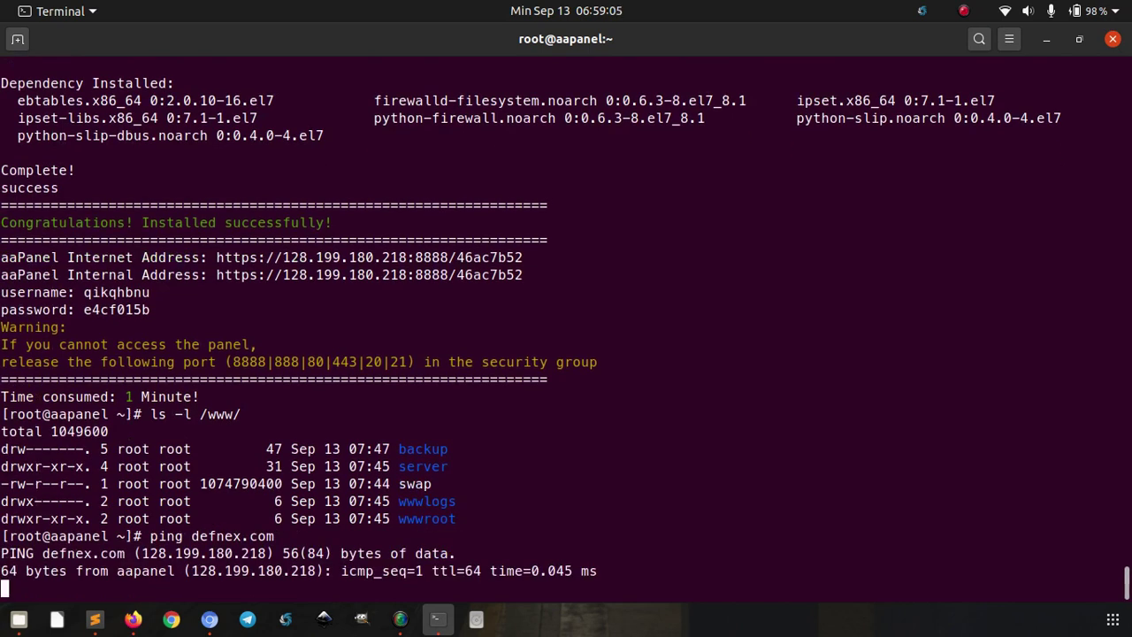
pyautogui.hotkey('ctrl', 'c')
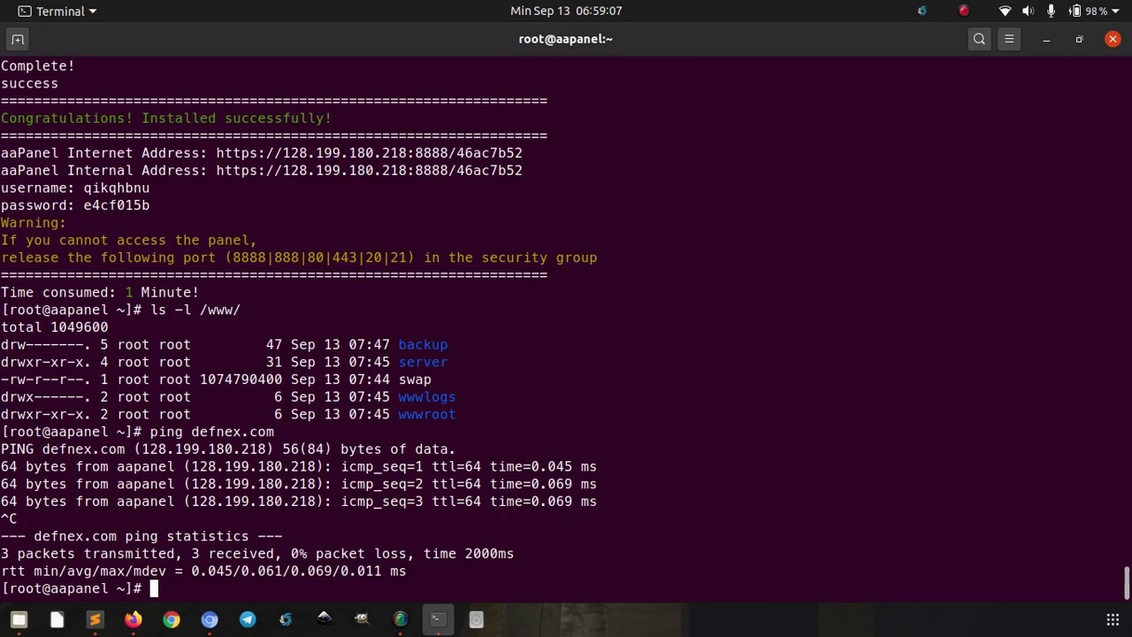
# Edit the previous command to ping blog.defnex.com and stop it after a few replies
pyautogui.press('Up')
pyautogui.press('Left')
pyautogui.press('Left')
pyautogui.press('Left')
pyautogui.press('Left')
pyautogui.press('Left')
pyautogui.press('Left')
pyautogui.press('Left')
pyautogui.press('Left')
pyautogui.press('Left')
pyautogui.press('Left')
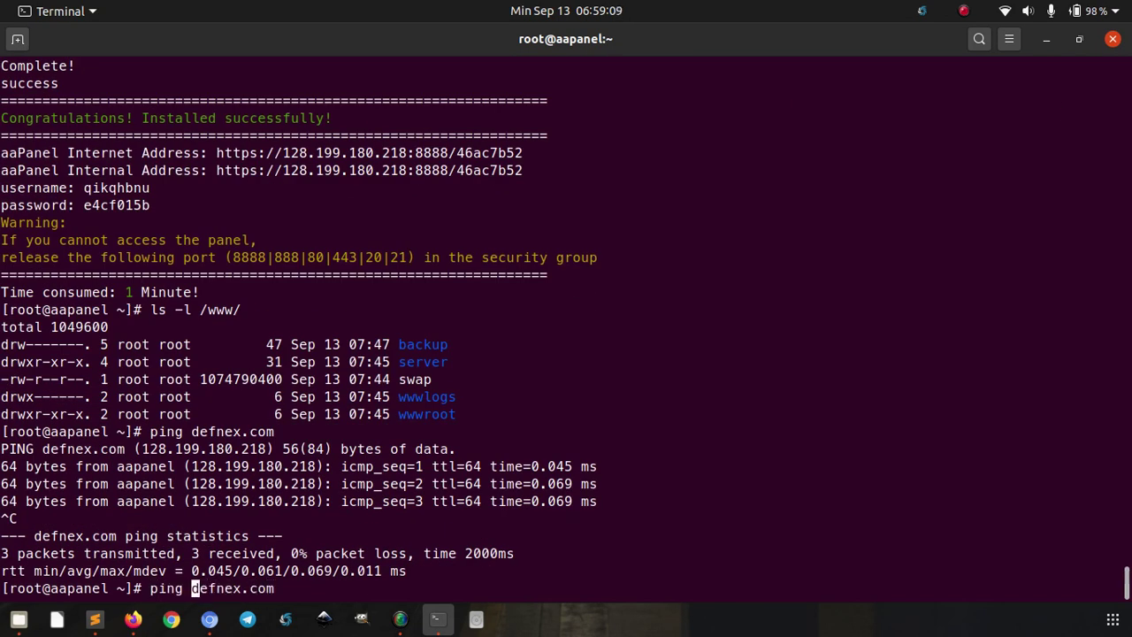
pyautogui.write('blog.')
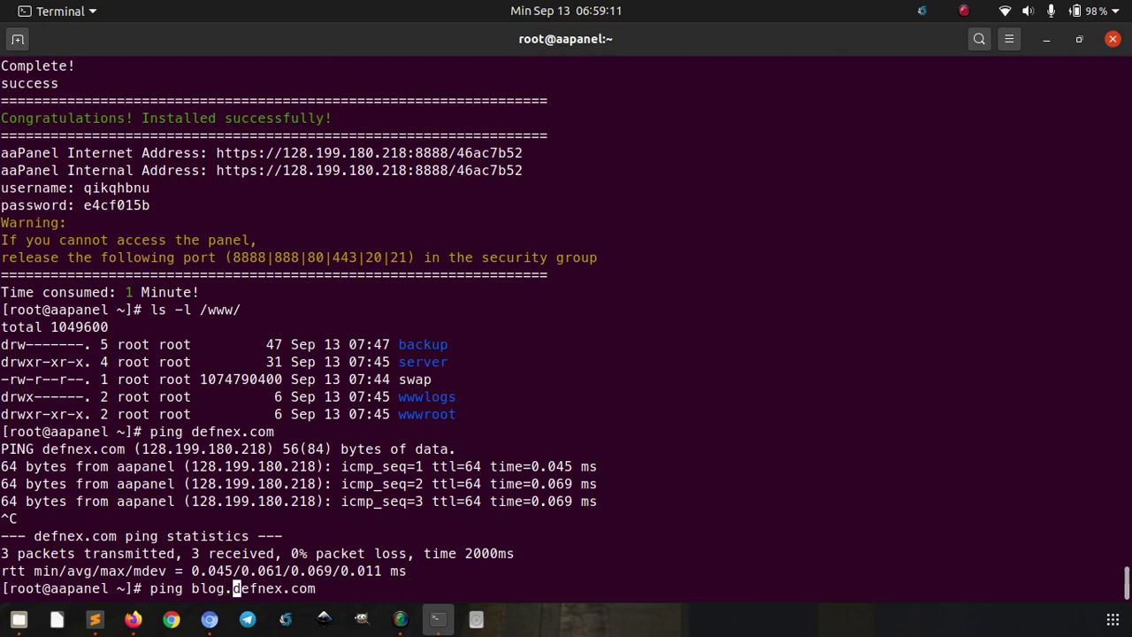
pyautogui.press('Return')
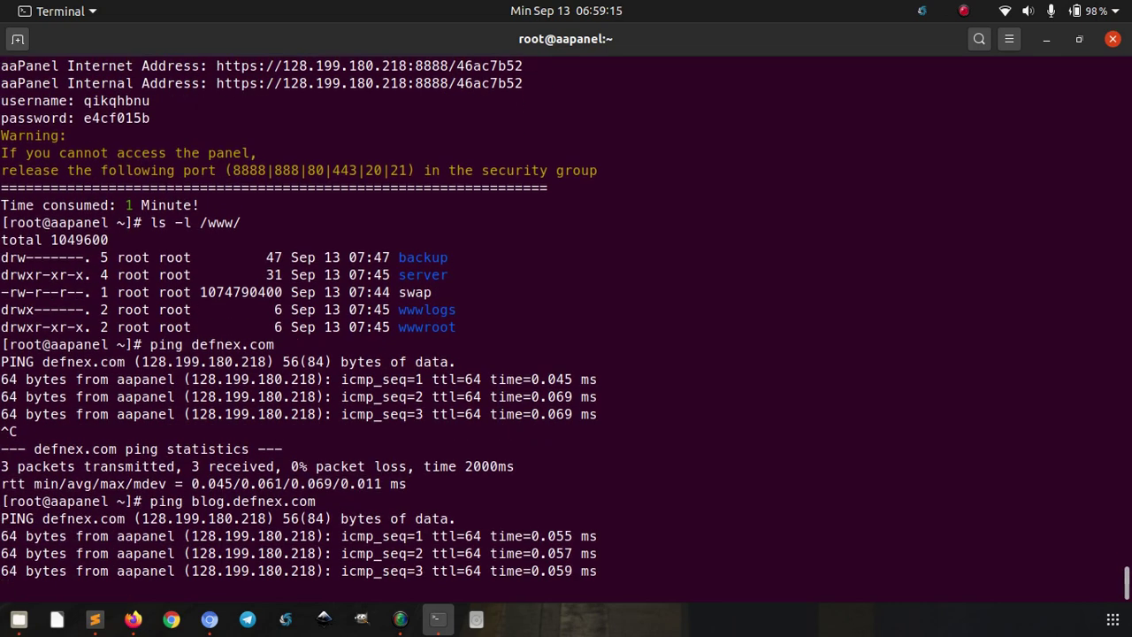
pyautogui.hotkey('ctrl', 'c')
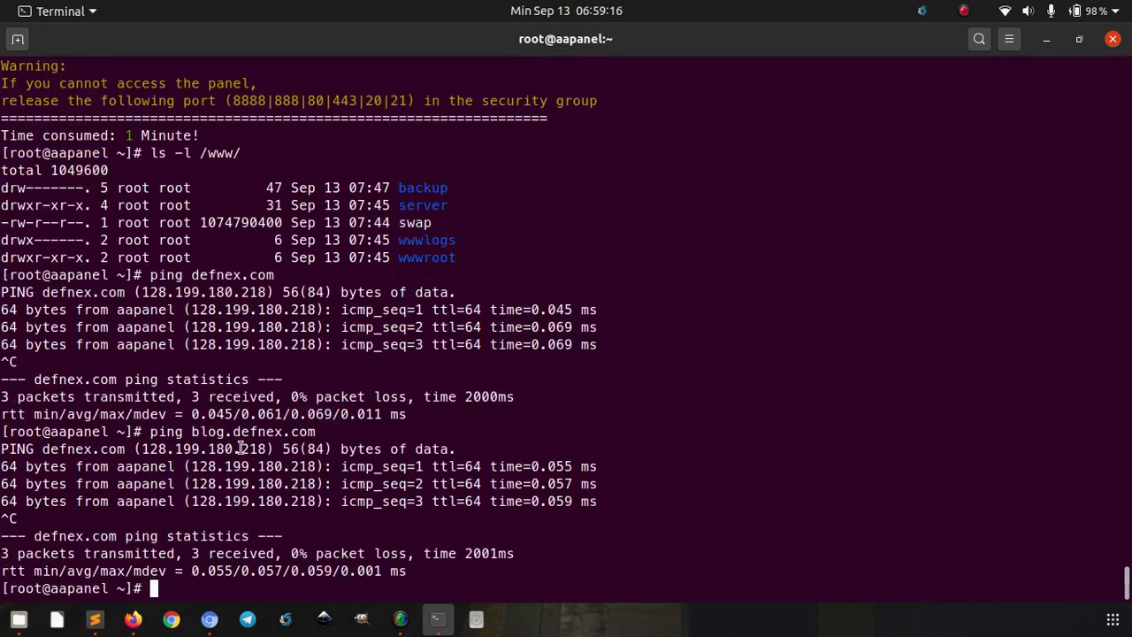
pyautogui.click(134, 620)
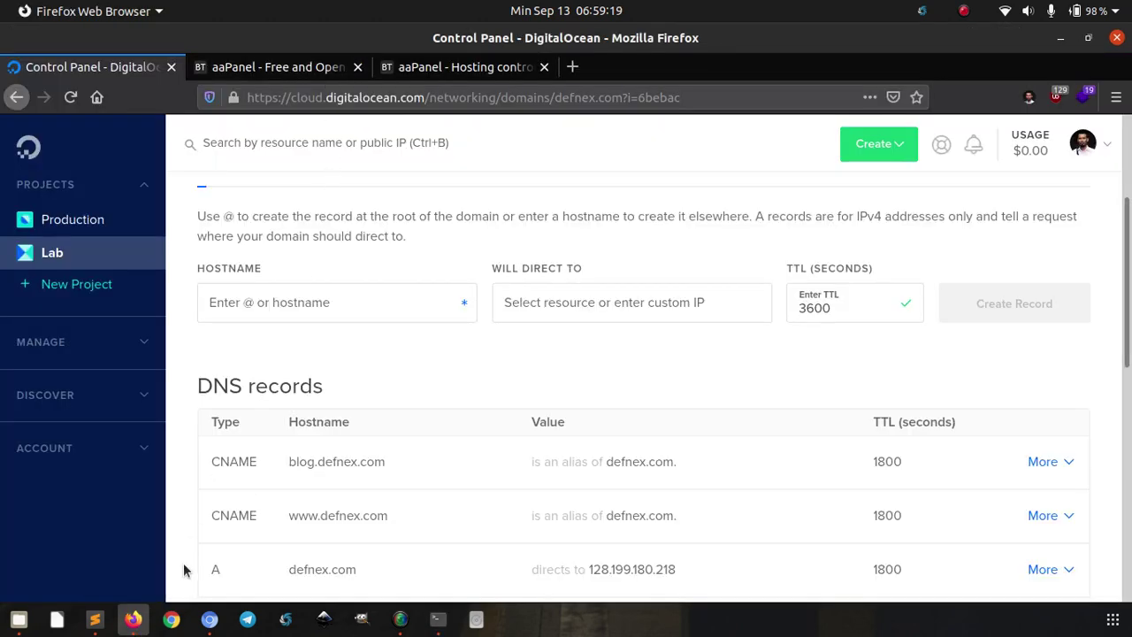
pyautogui.click(211, 620)
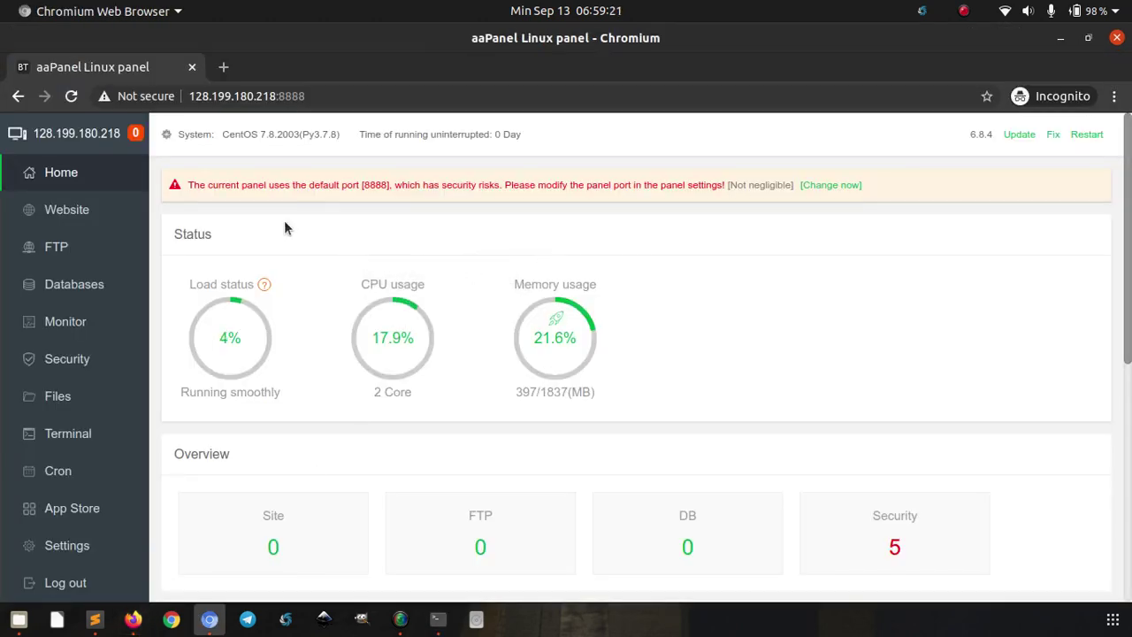
pyautogui.click(96, 215)
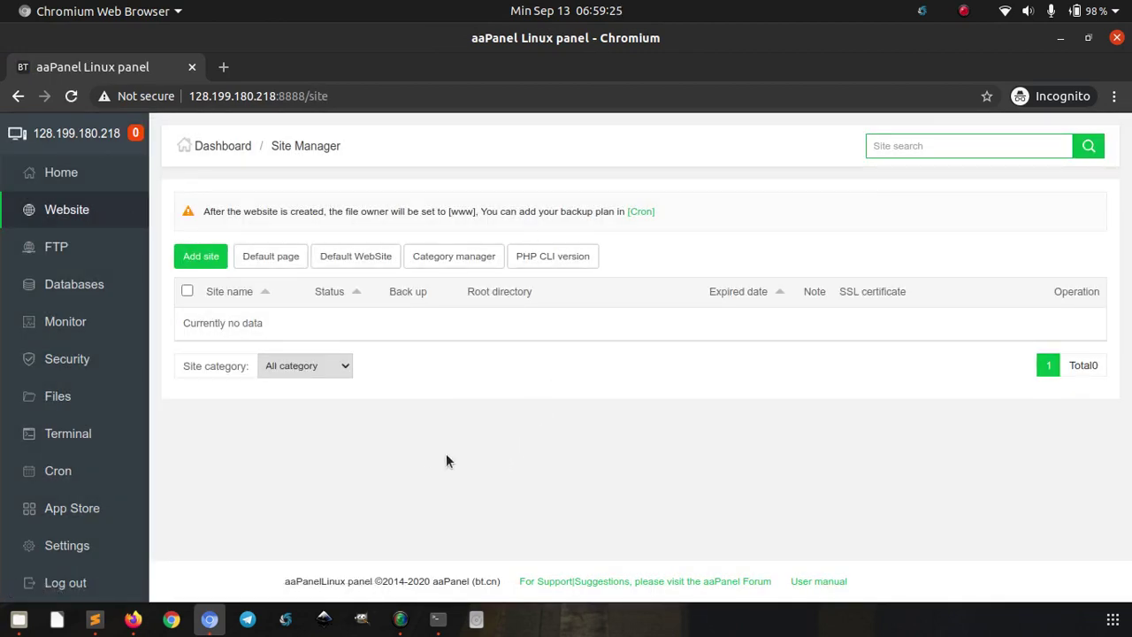
pyautogui.click(201, 256)
pyautogui.click(537, 220)
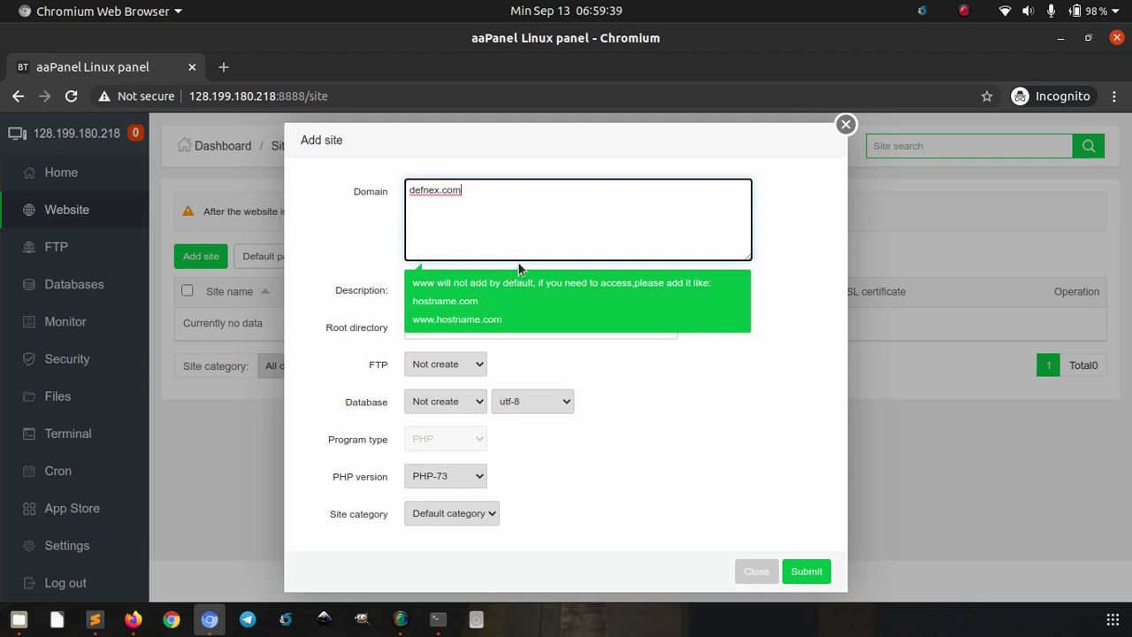
pyautogui.press('Return')
pyautogui.write('www.defnex.com')
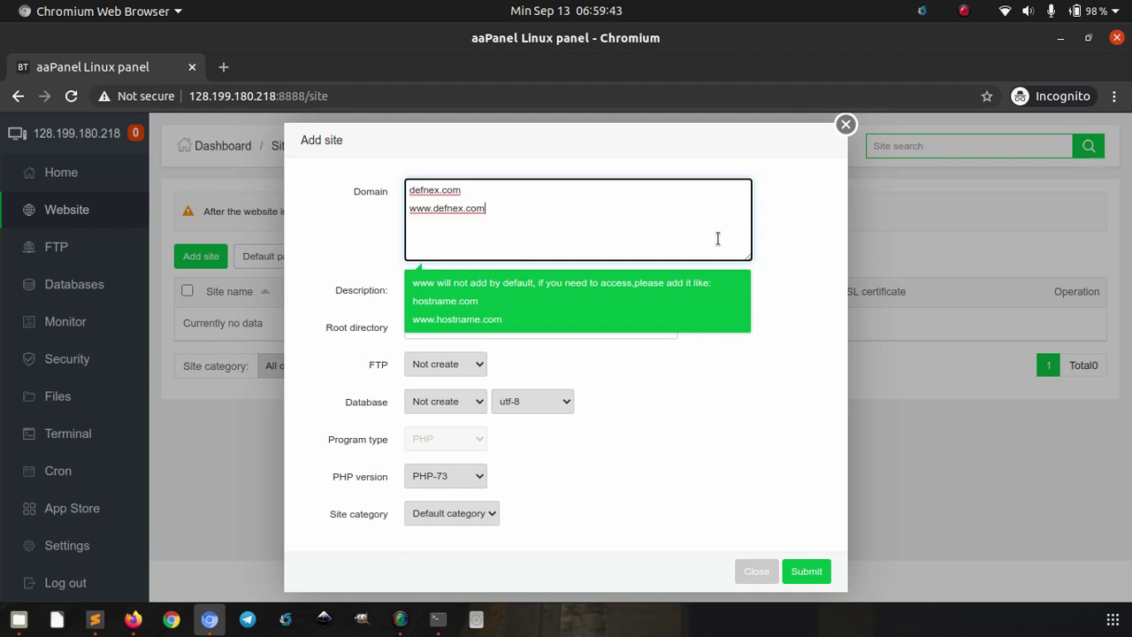
pyautogui.click(699, 482)
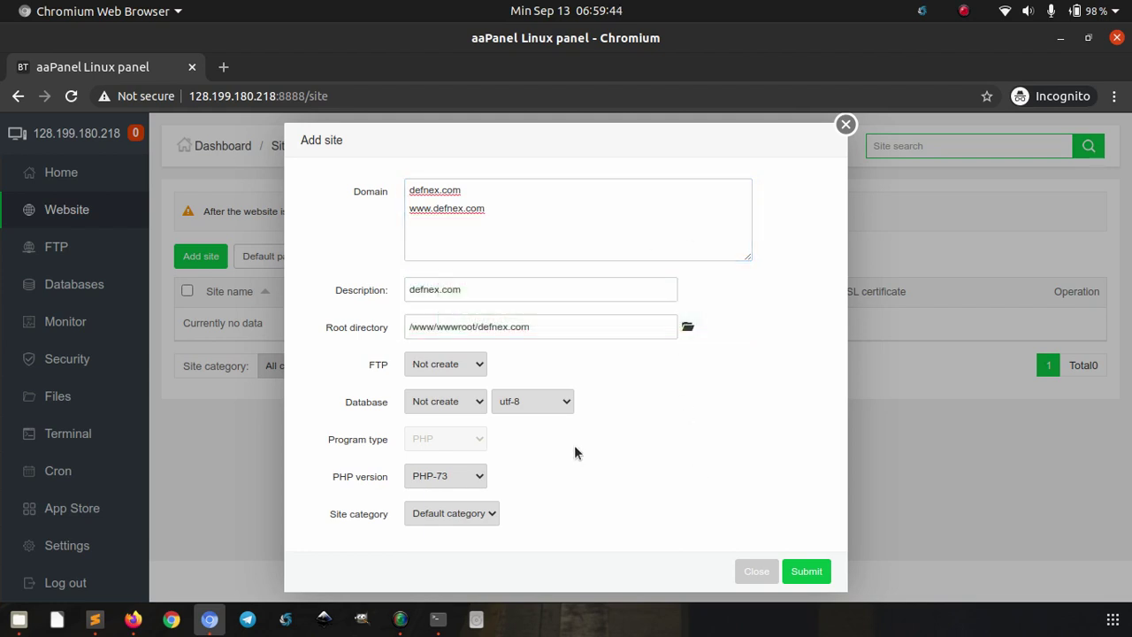
# Submit the new site with root directory /www/wwwroot/defnex.com, no FTP or database, PHP-73 and the default category
pyautogui.click(550, 329)
pyautogui.click(662, 487)
pyautogui.click(452, 371)
pyautogui.click(468, 364)
pyautogui.click(447, 403)
pyautogui.click(450, 405)
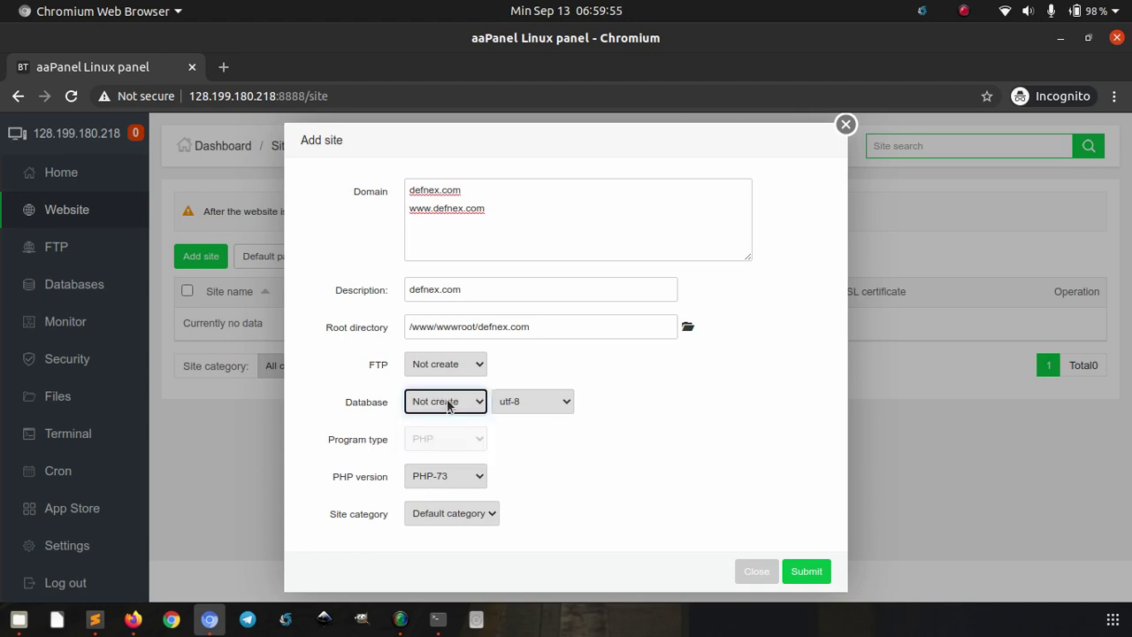
pyautogui.click(596, 473)
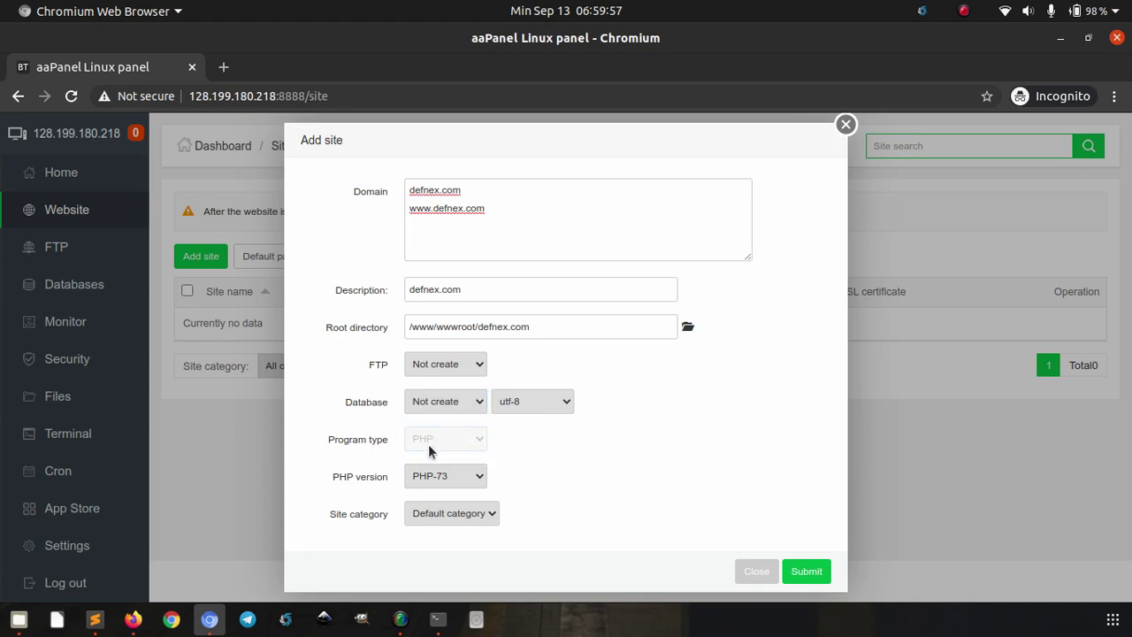
pyautogui.click(473, 478)
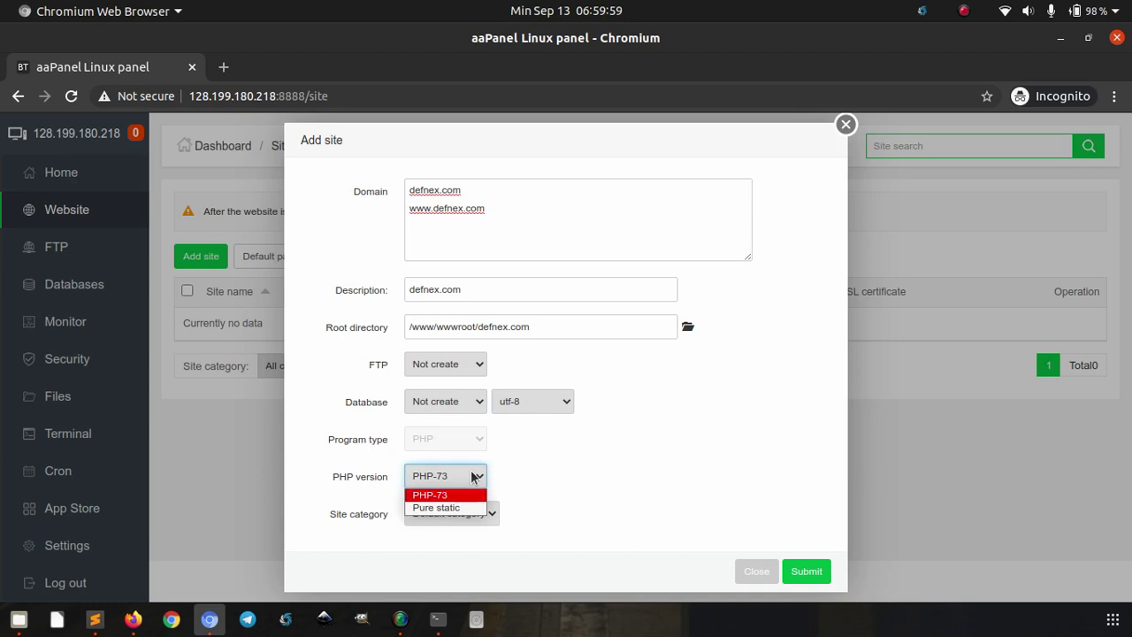
pyautogui.click(473, 478)
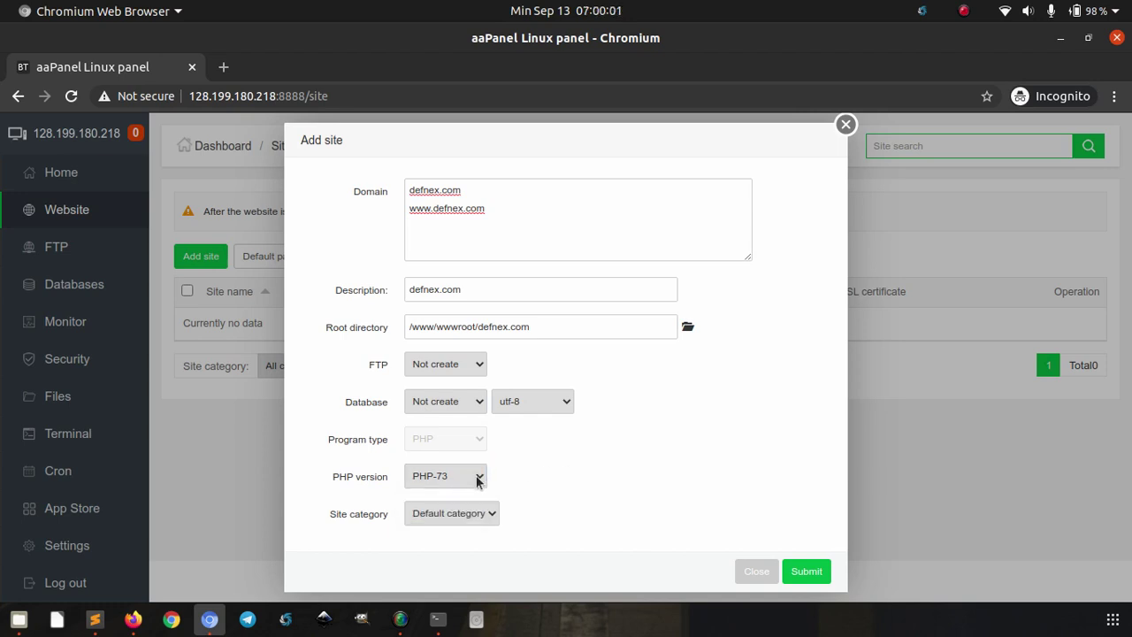
pyautogui.click(469, 482)
pyautogui.click(482, 478)
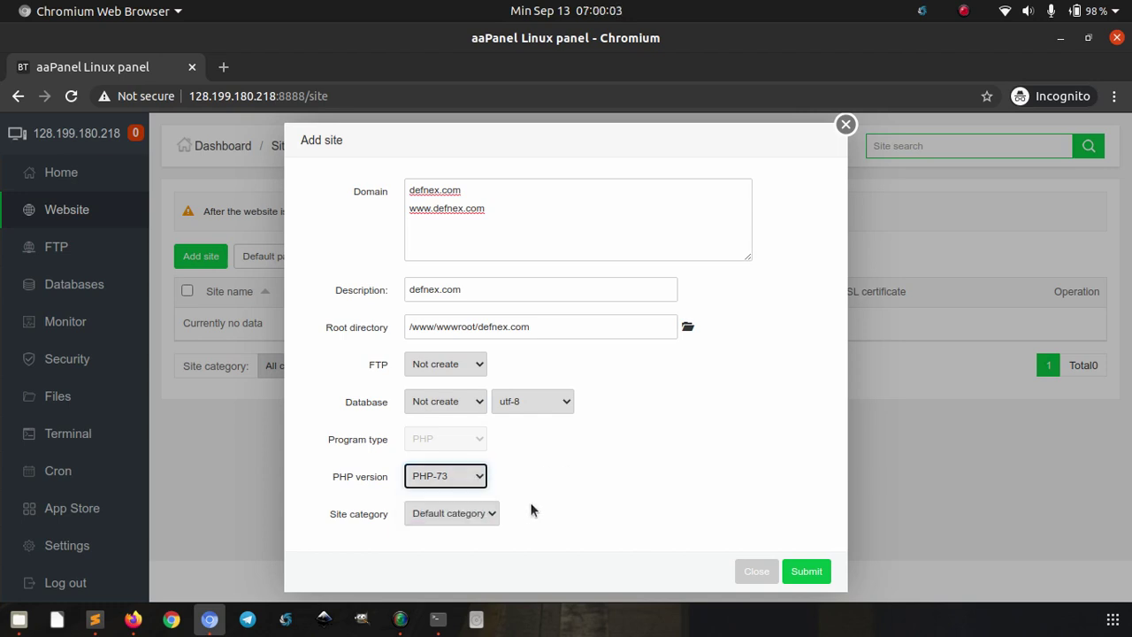
pyautogui.click(480, 517)
pyautogui.click(481, 520)
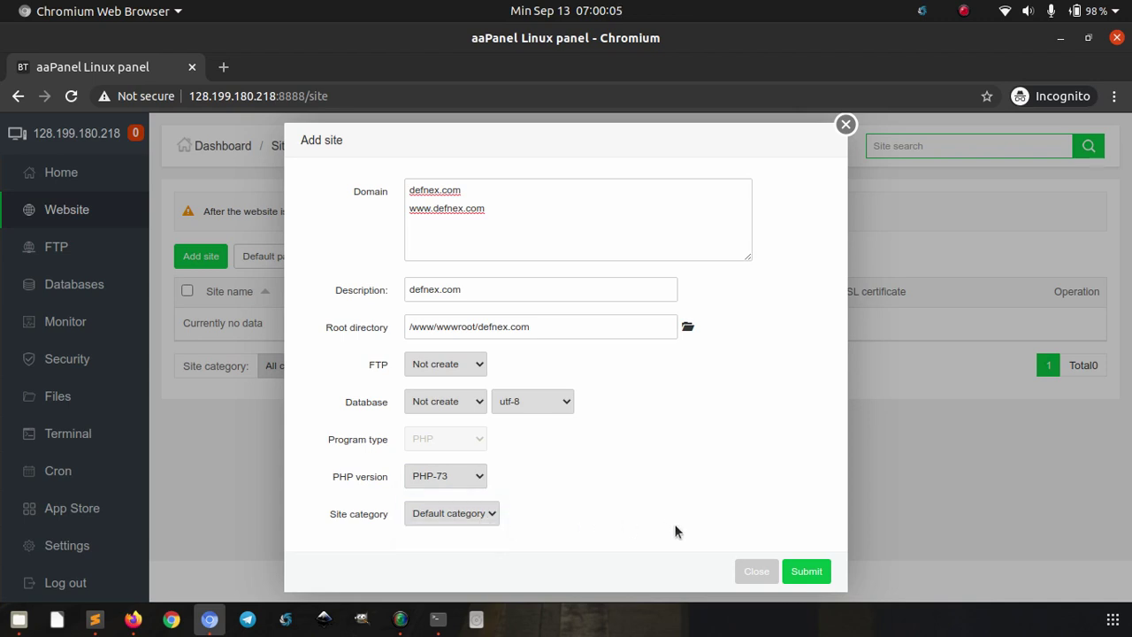
pyautogui.click(806, 573)
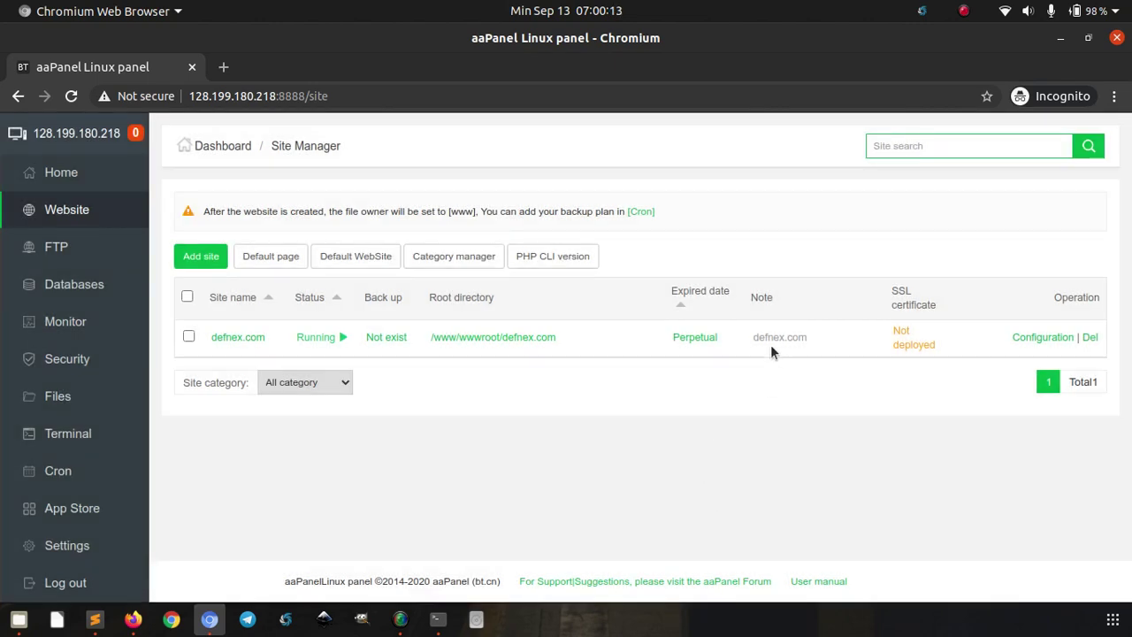
# View the domain list in the defnex.com site's modification dialog and close the dialog
pyautogui.click(238, 337)
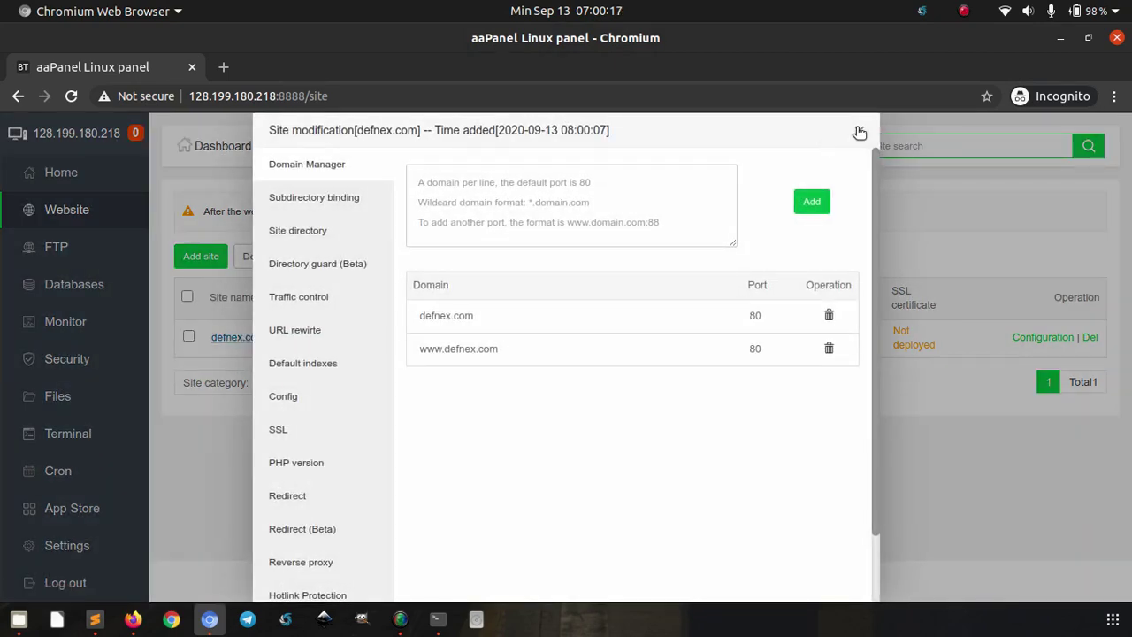
pyautogui.click(859, 132)
pyautogui.click(231, 339)
pyautogui.click(859, 132)
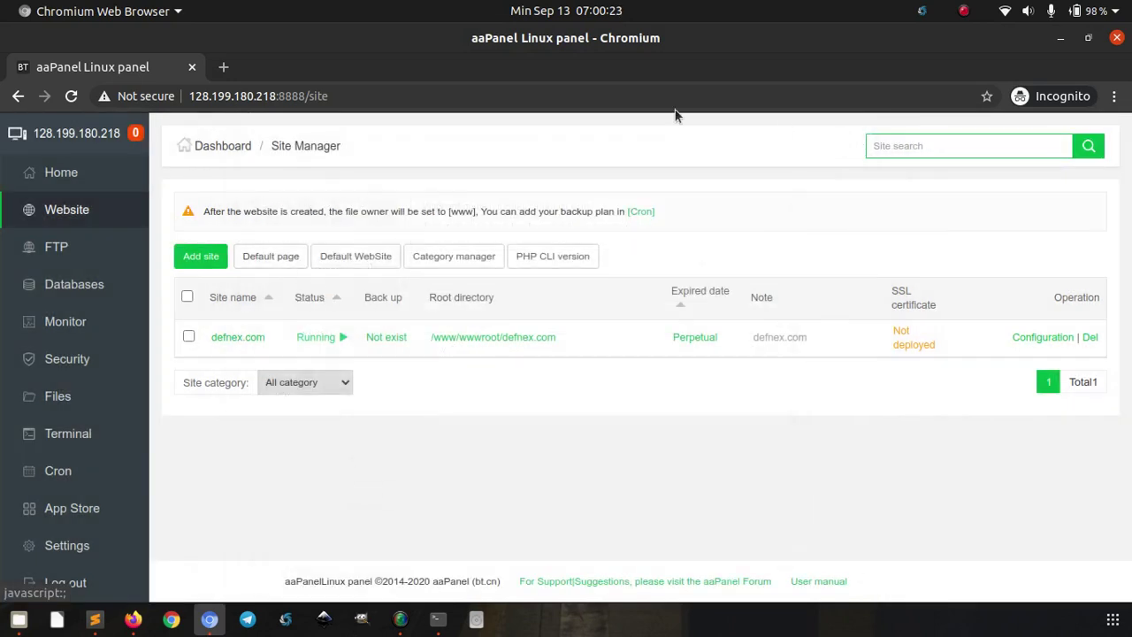
# Open defnex.com in a new browser tab, look over its default page and close the tab
pyautogui.click(223, 66)
pyautogui.write('def')
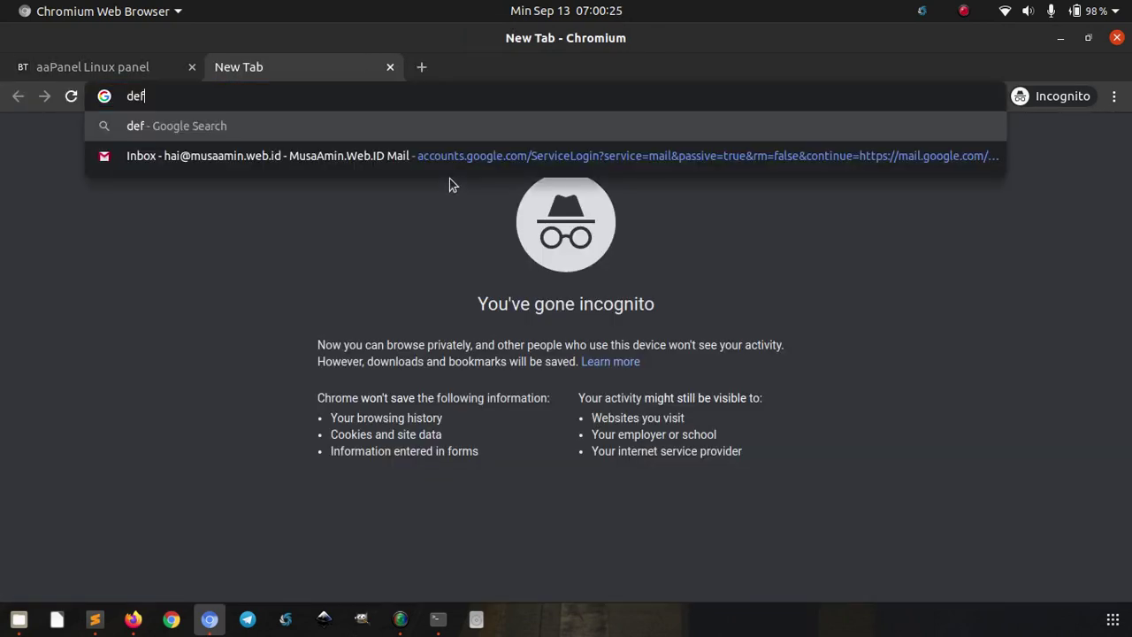
pyautogui.write('nex.com')
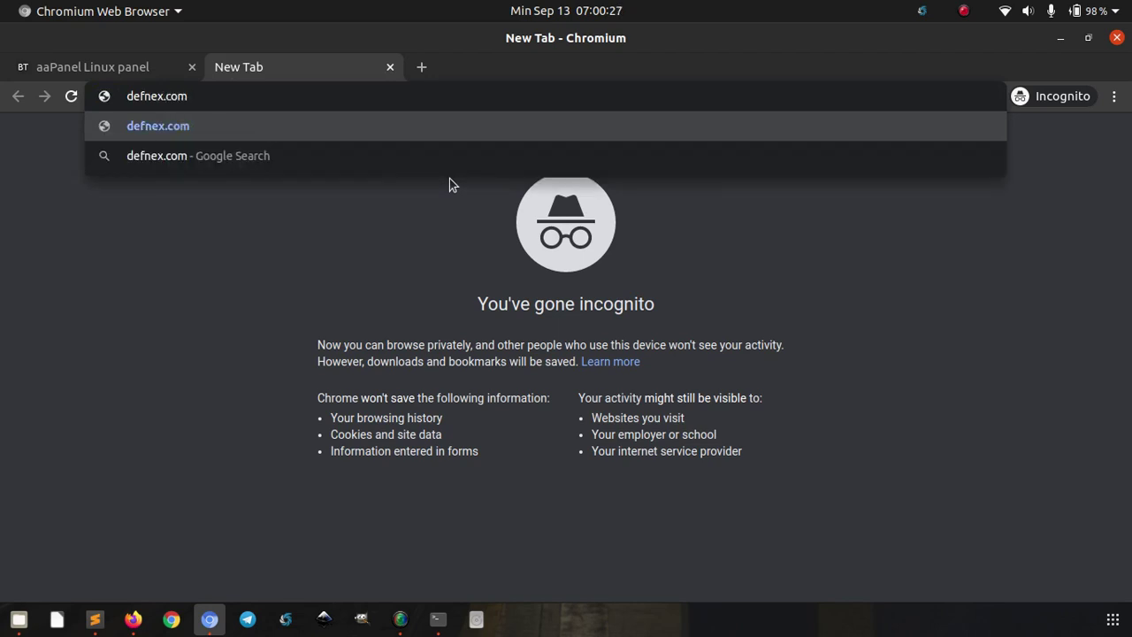
pyautogui.press('Return')
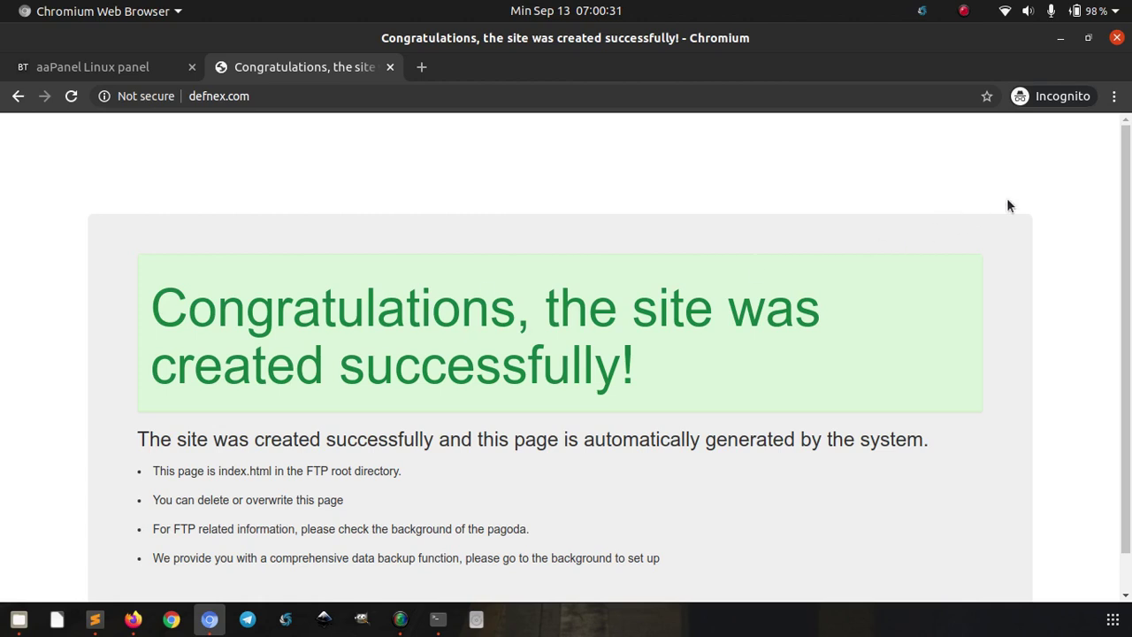
pyautogui.scroll(-1, 1128, 150)
pyautogui.scroll(1, 1130, 147)
pyautogui.click(390, 68)
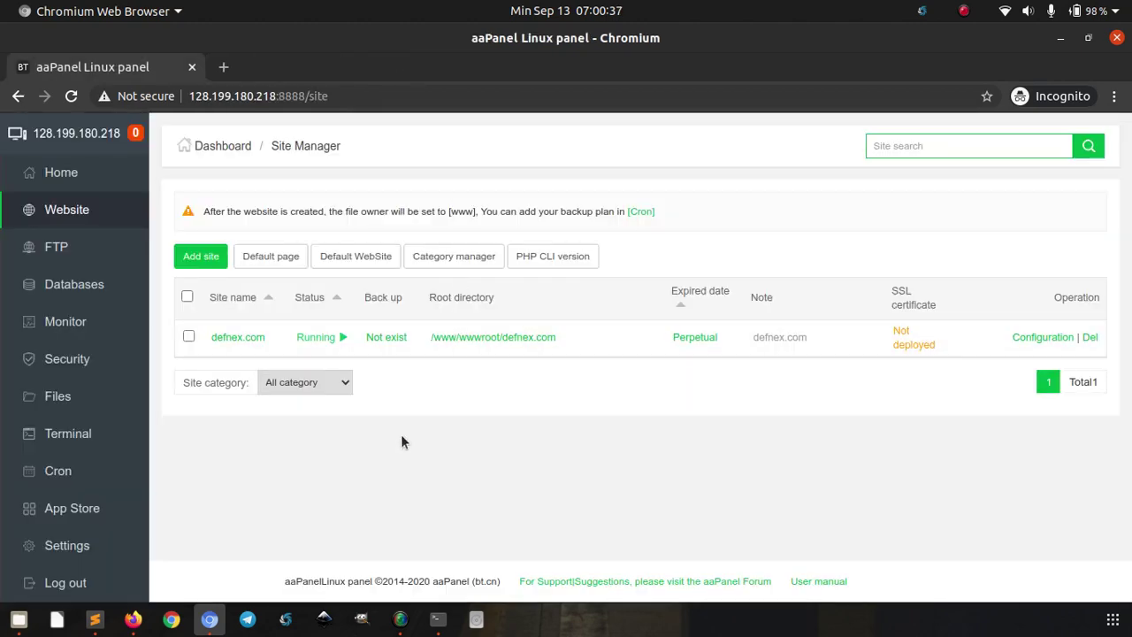
# Start a new website with the domain blog.defnex.com and root directory /www/wwwroot/blog.defnex.com
pyautogui.click(212, 256)
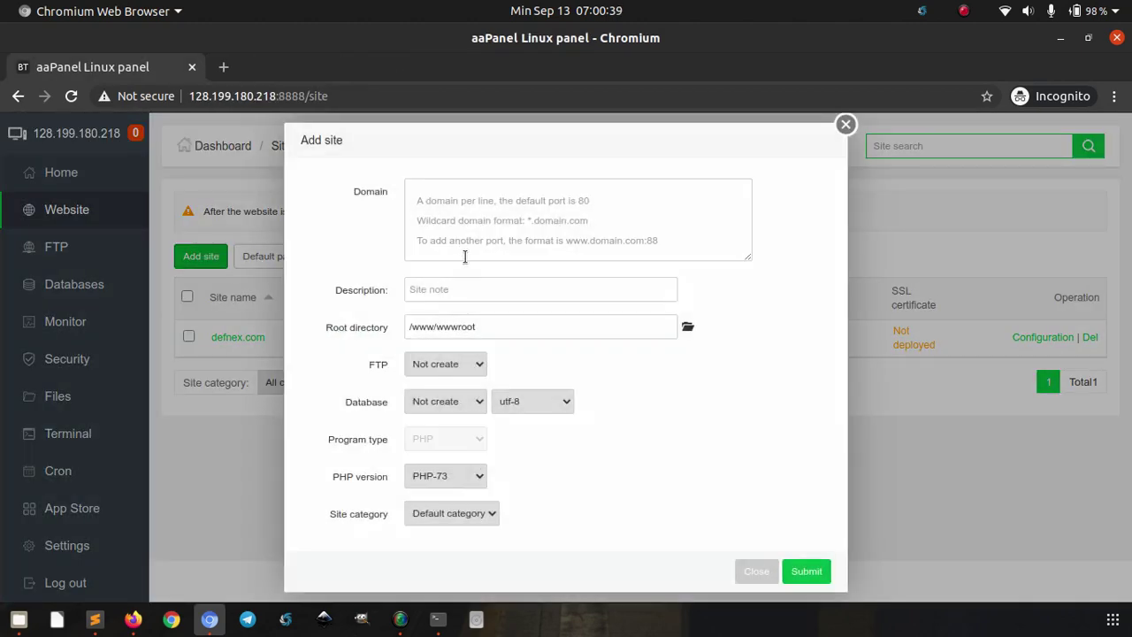
pyautogui.click(465, 242)
pyautogui.write('blog.d')
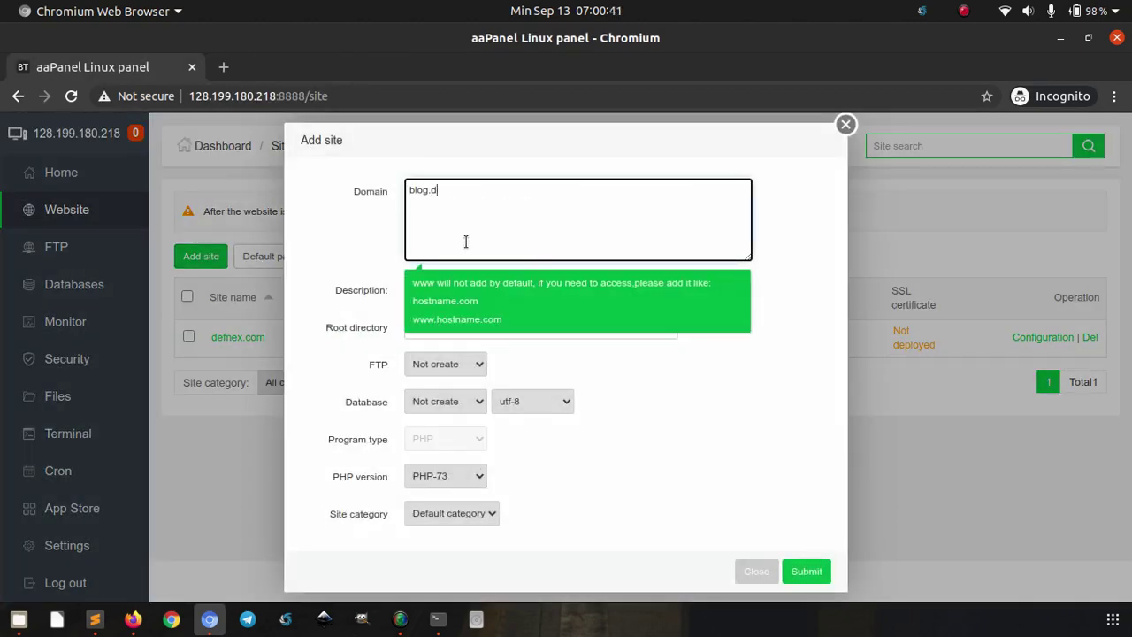
pyautogui.write('efnex.com')
pyautogui.click(630, 478)
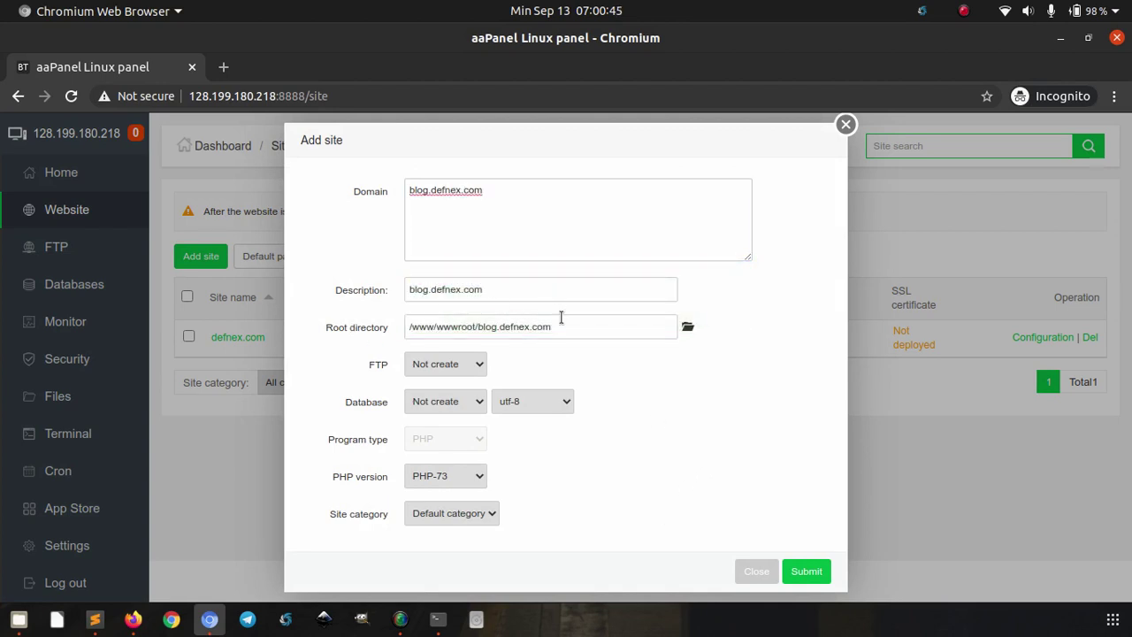
# Include a MySQL utf-8 database with the generated credentials, submit the site with PHP-73 and the default category, and dismiss the creation summary
pyautogui.click(446, 403)
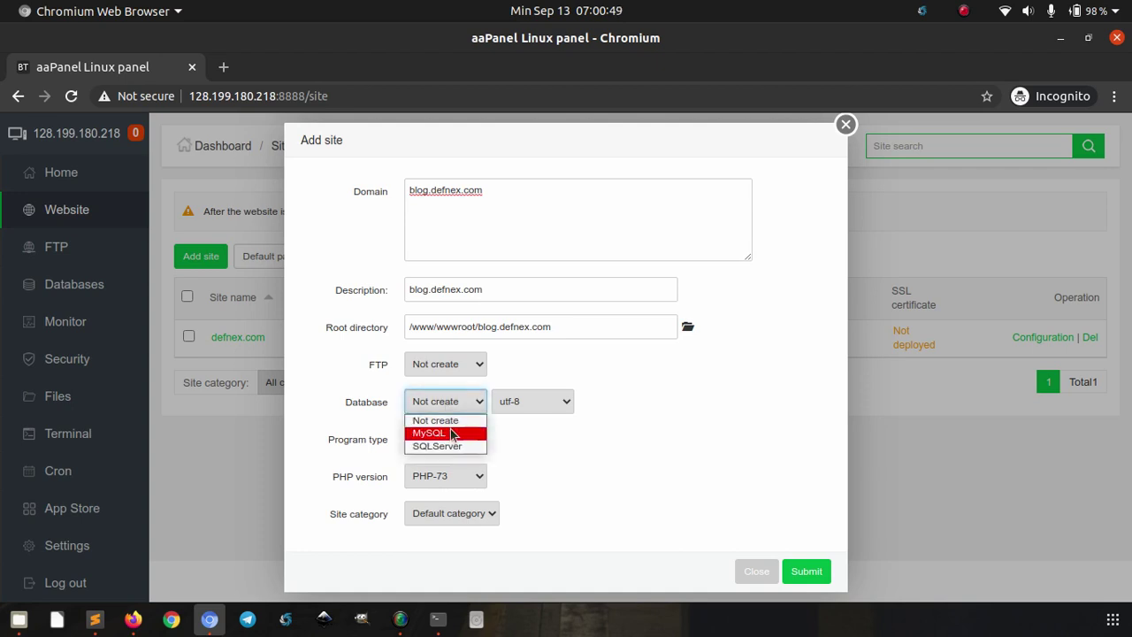
pyautogui.click(447, 432)
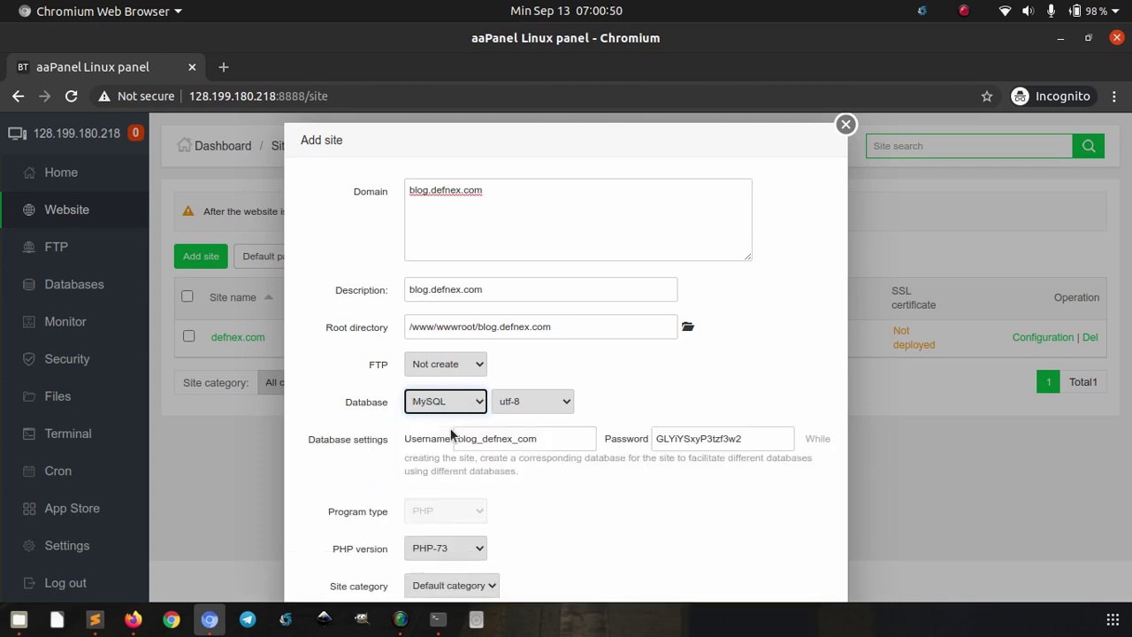
pyautogui.click(605, 542)
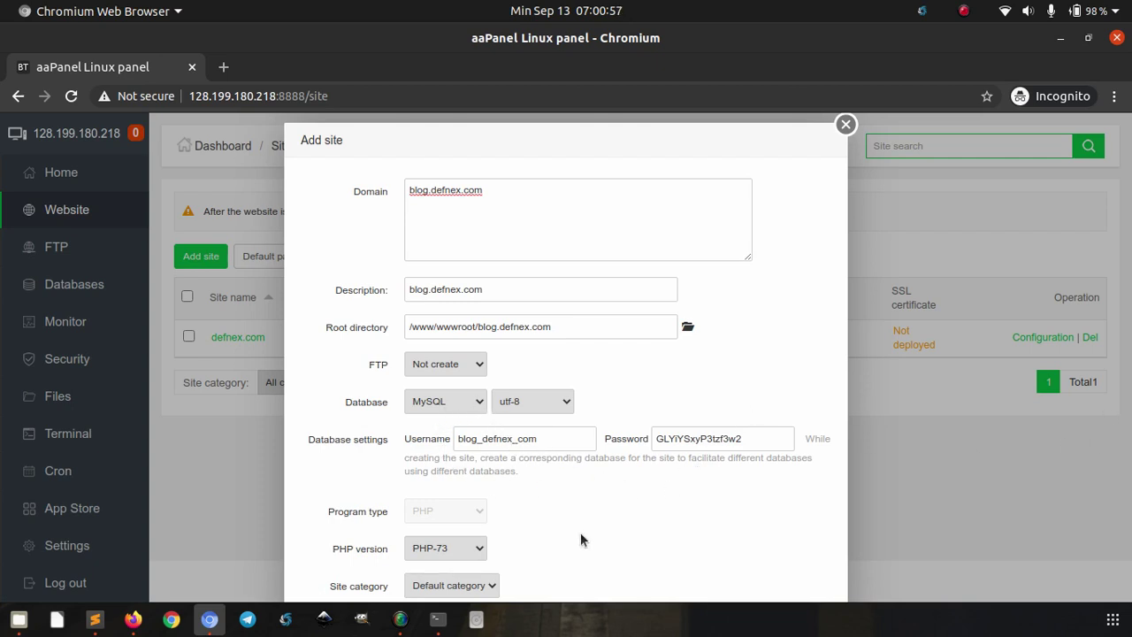
pyautogui.hotkey('ctrl', '-')
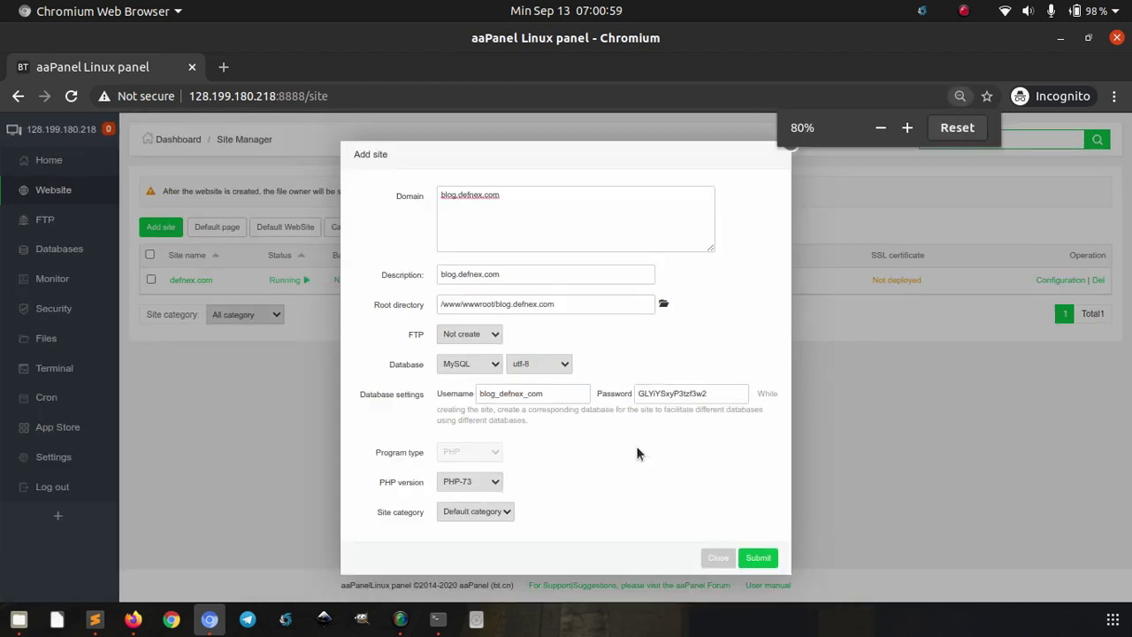
pyautogui.hotkey('ctrl', '+')
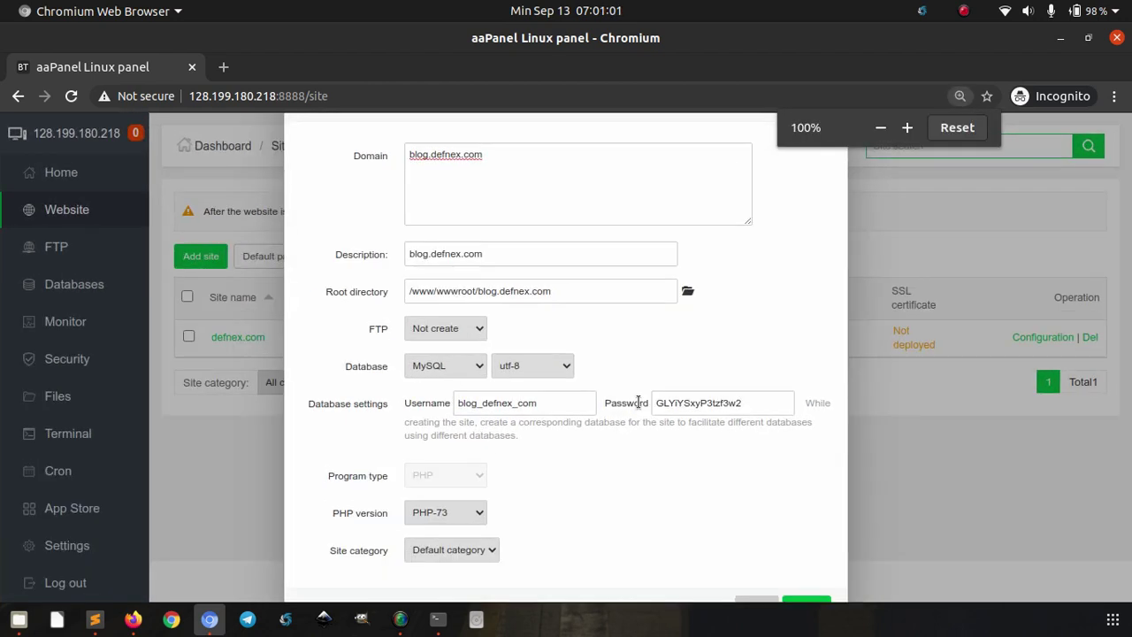
pyautogui.hotkey('ctrl', '-')
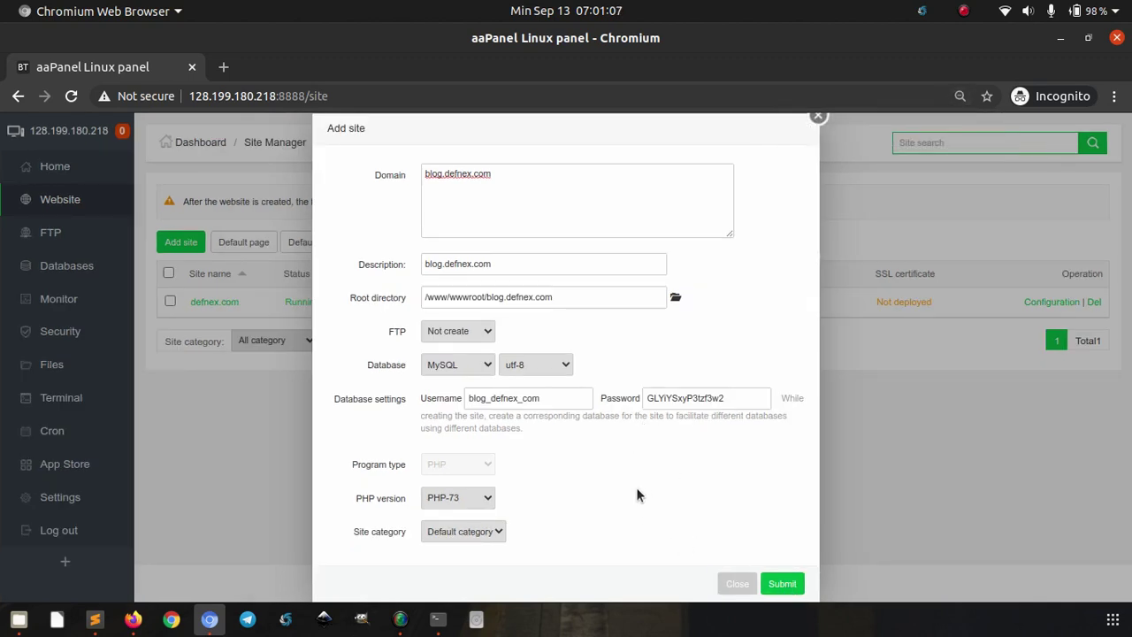
pyautogui.click(781, 582)
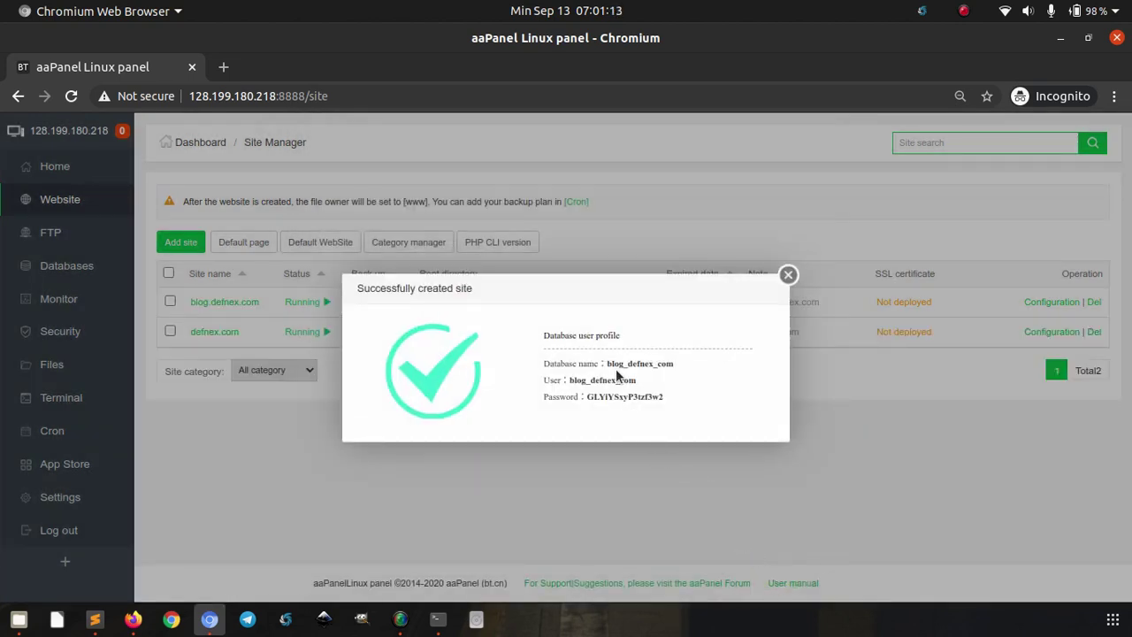
pyautogui.click(788, 275)
pyautogui.hotkey('ctrl', '+')
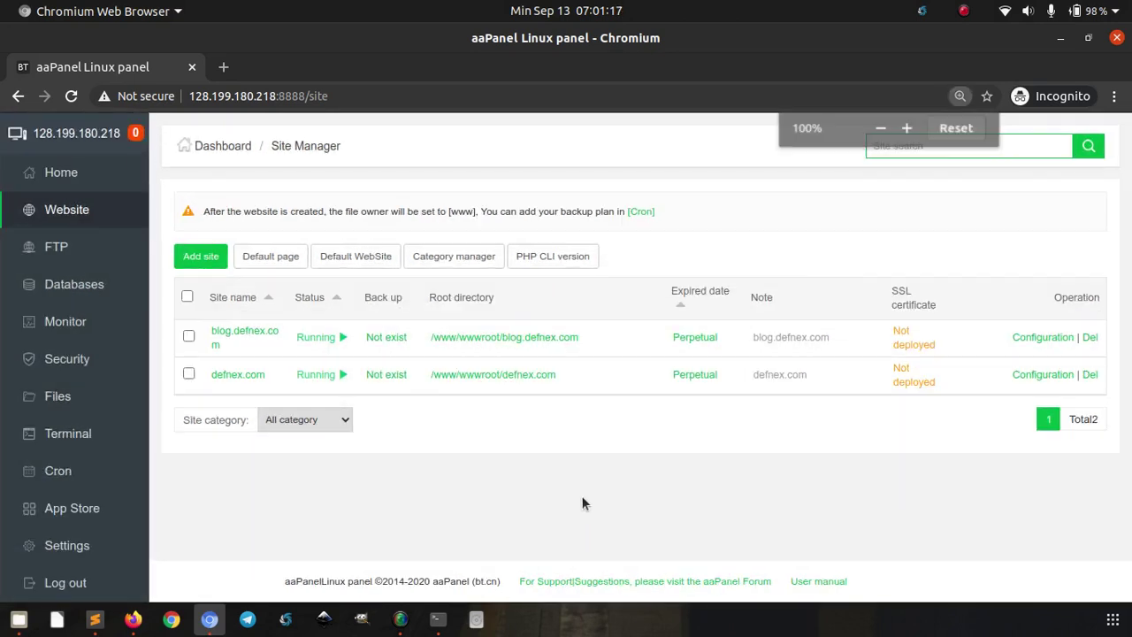
# Look over the PHP version settings and domain list in the blog.defnex.com site's modification dialog and close it
pyautogui.click(1031, 337)
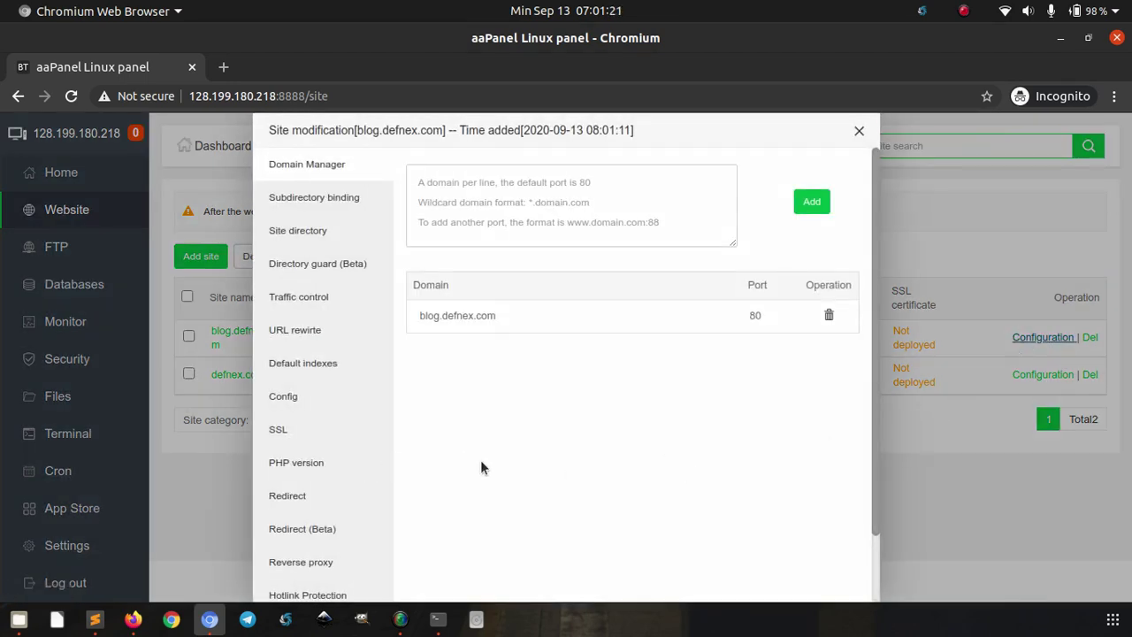
pyautogui.scroll(-3, 358, 482)
pyautogui.click(310, 389)
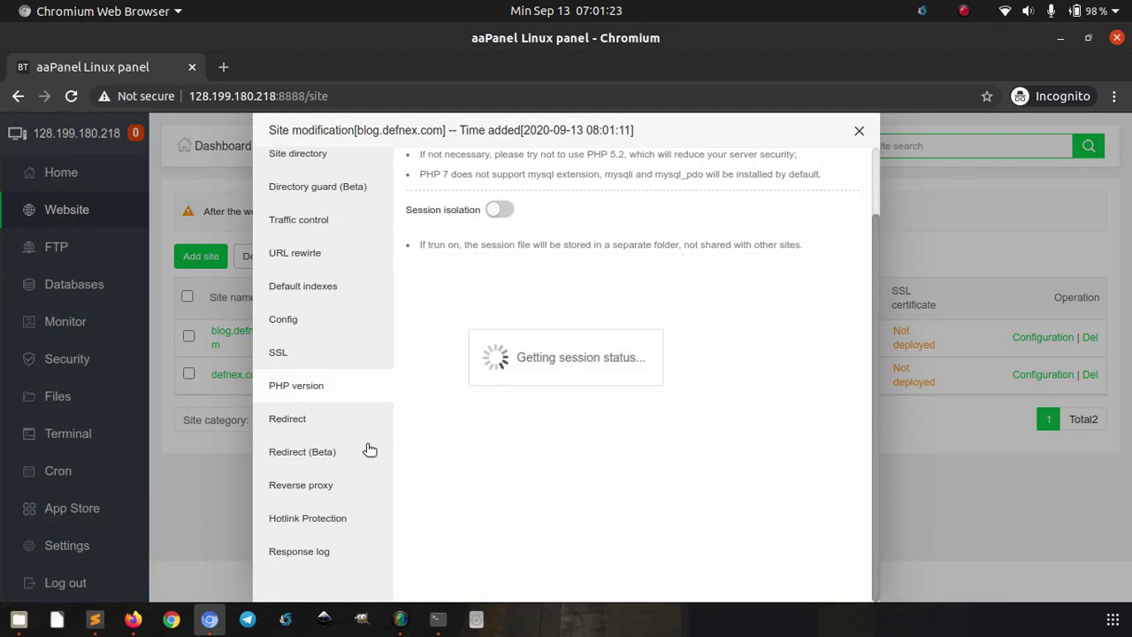
pyautogui.scroll(2, 431, 495)
pyautogui.scroll(-2, 345, 495)
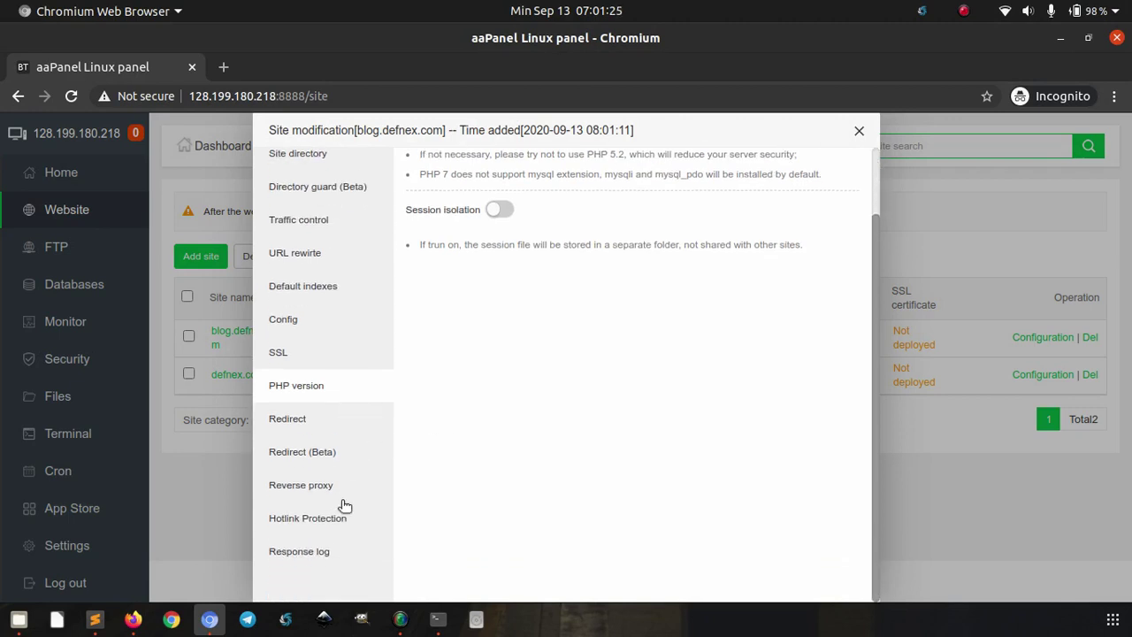
pyautogui.scroll(2, 329, 530)
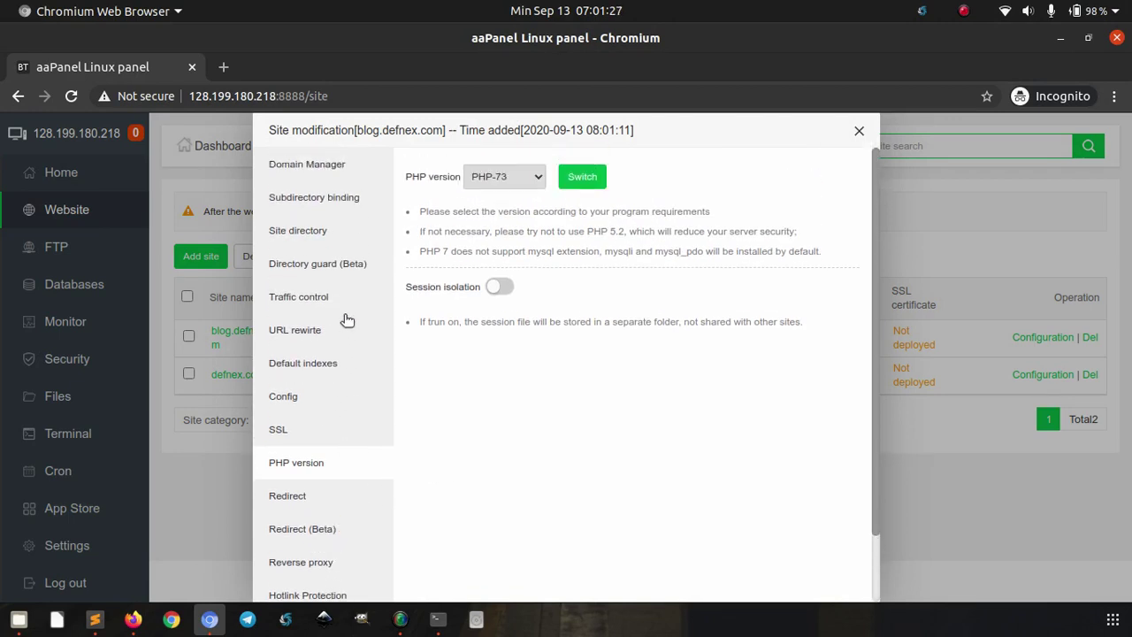
pyautogui.click(326, 168)
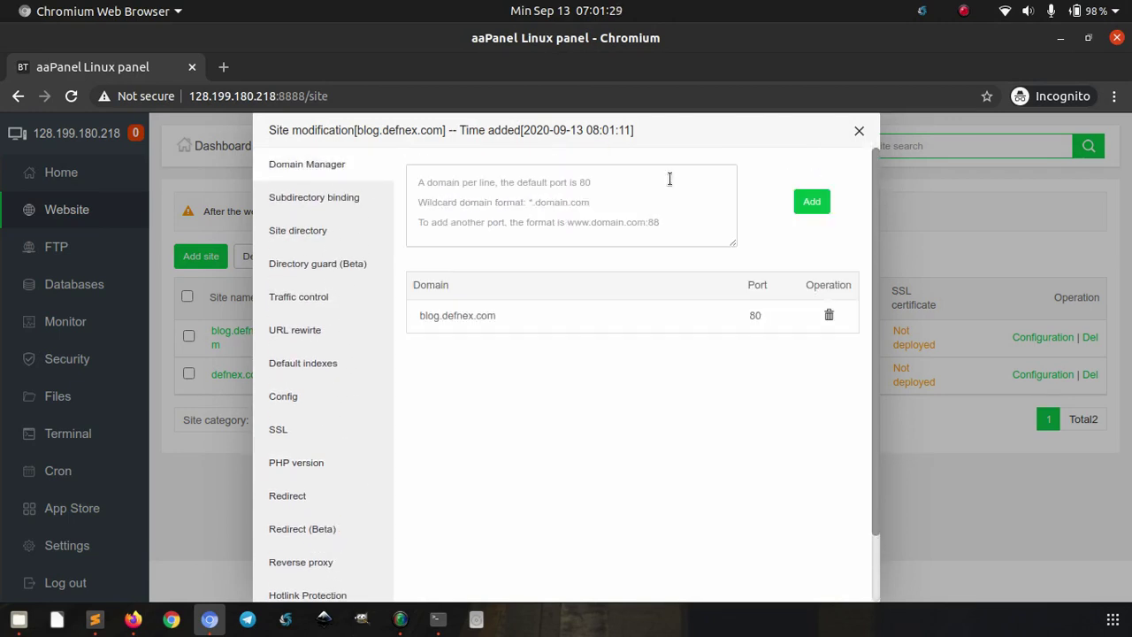
pyautogui.click(859, 133)
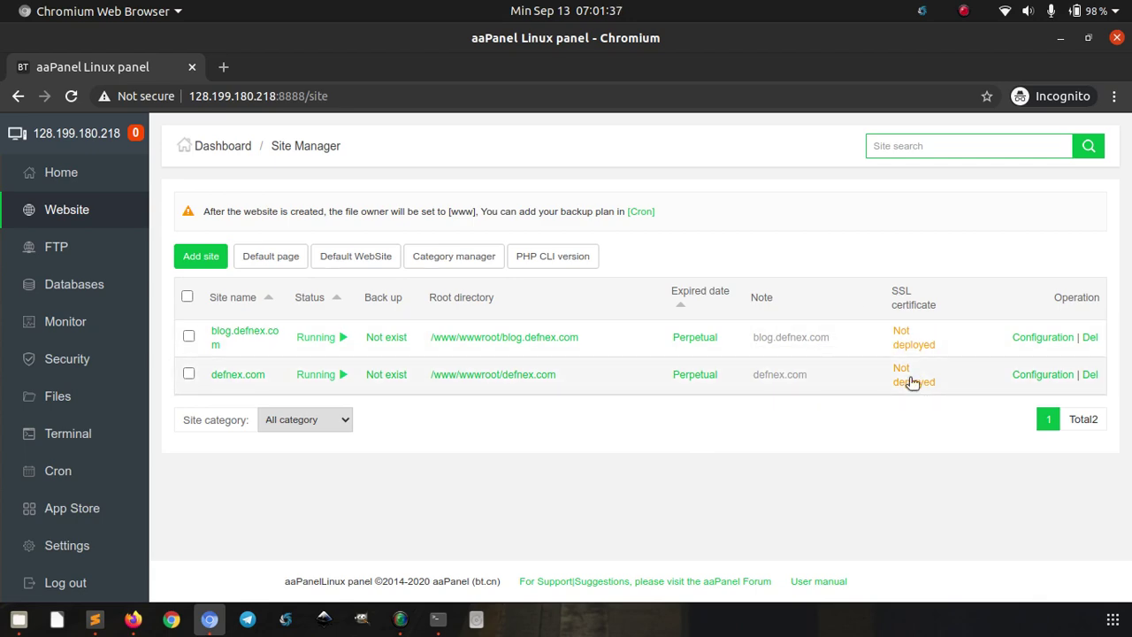
# Apply for a Let's Encrypt SSL certificate for blog.defnex.com using file verification
pyautogui.click(910, 345)
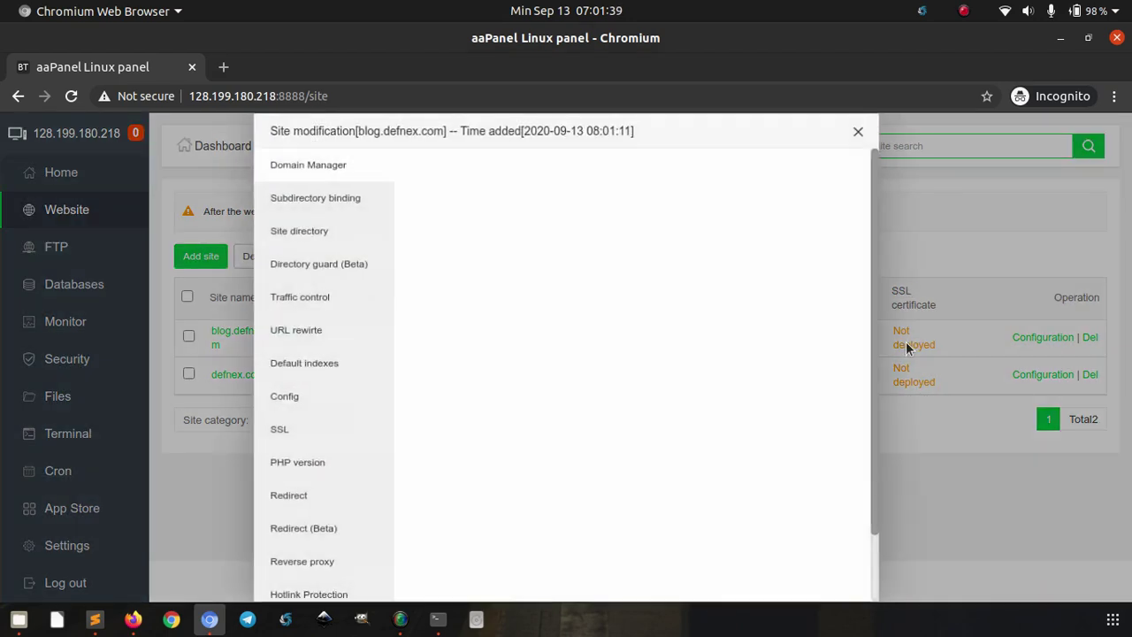
pyautogui.click(320, 434)
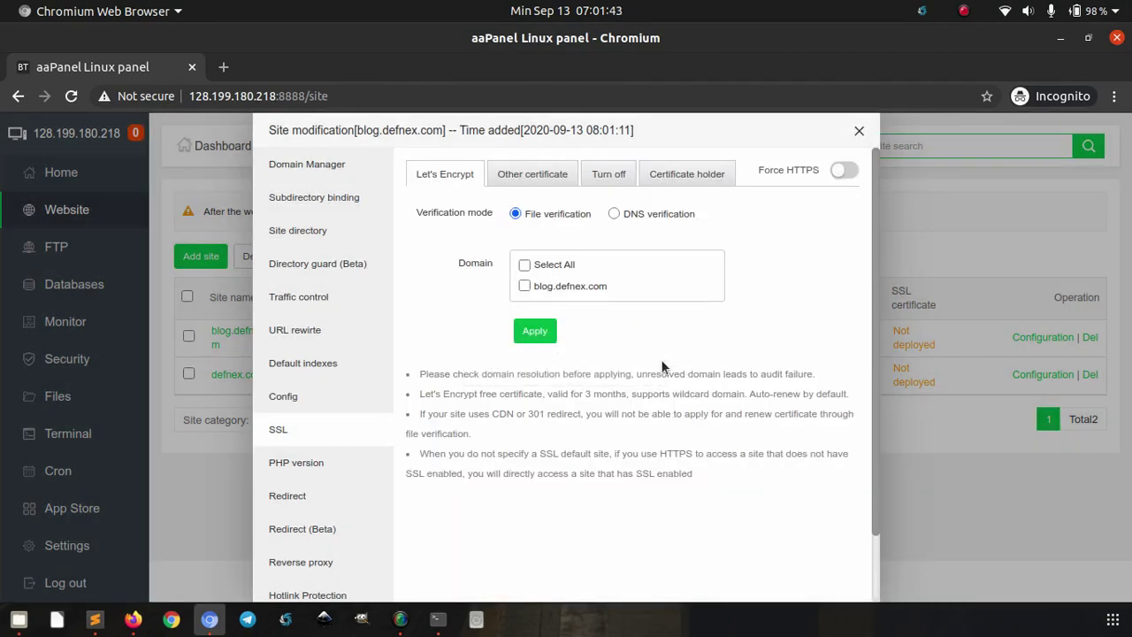
pyautogui.click(524, 285)
pyautogui.click(535, 334)
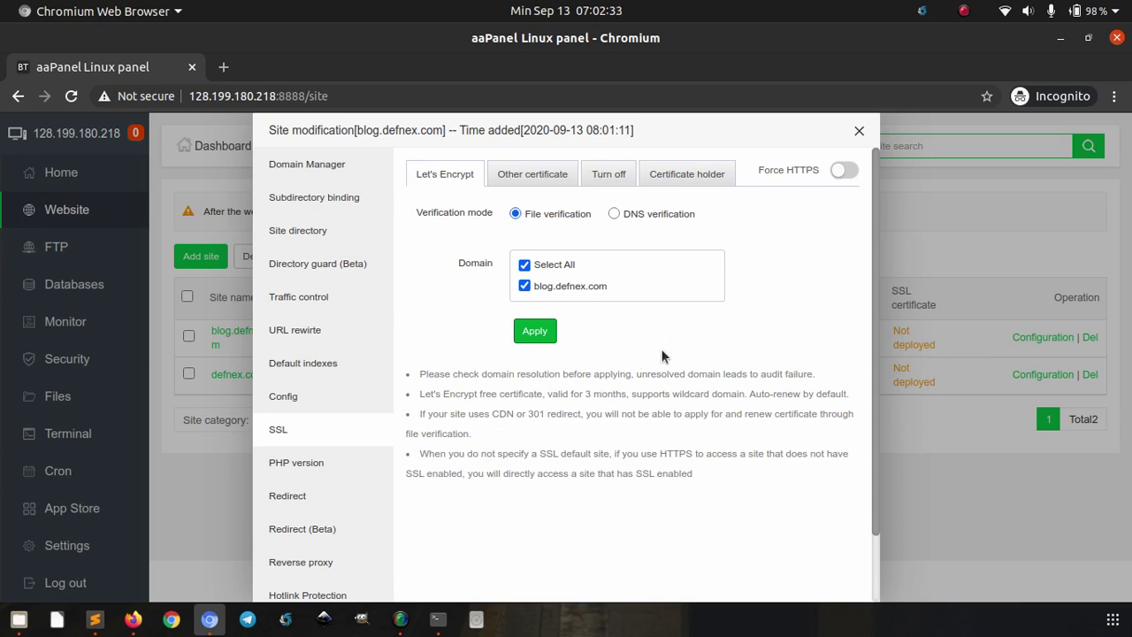
pyautogui.scroll(-1, 678, 365)
pyautogui.scroll(1, 751, 410)
pyautogui.click(536, 337)
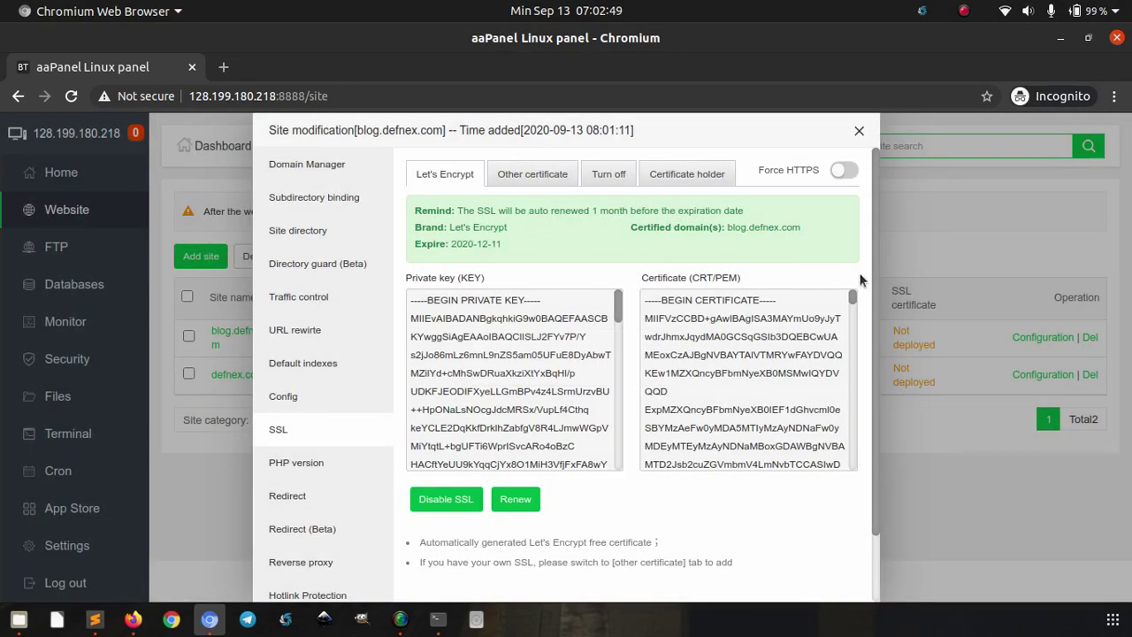
# Review the issued private key and certificate for blog.defnex.com, enable Force HTTPS and close the dialog
pyautogui.click(482, 338)
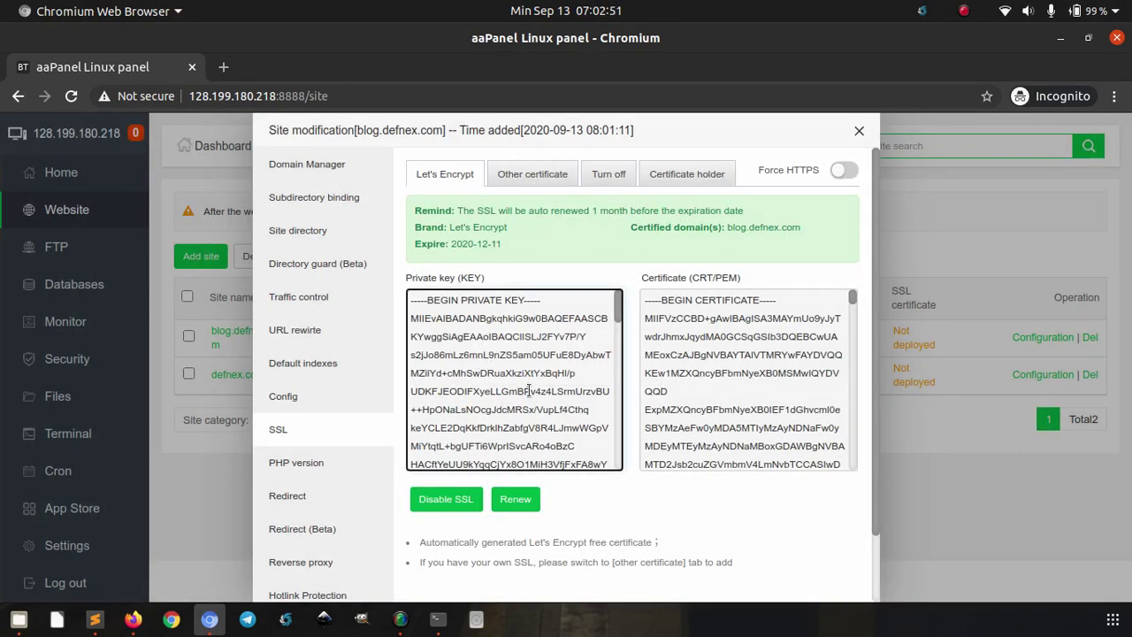
pyautogui.click(710, 340)
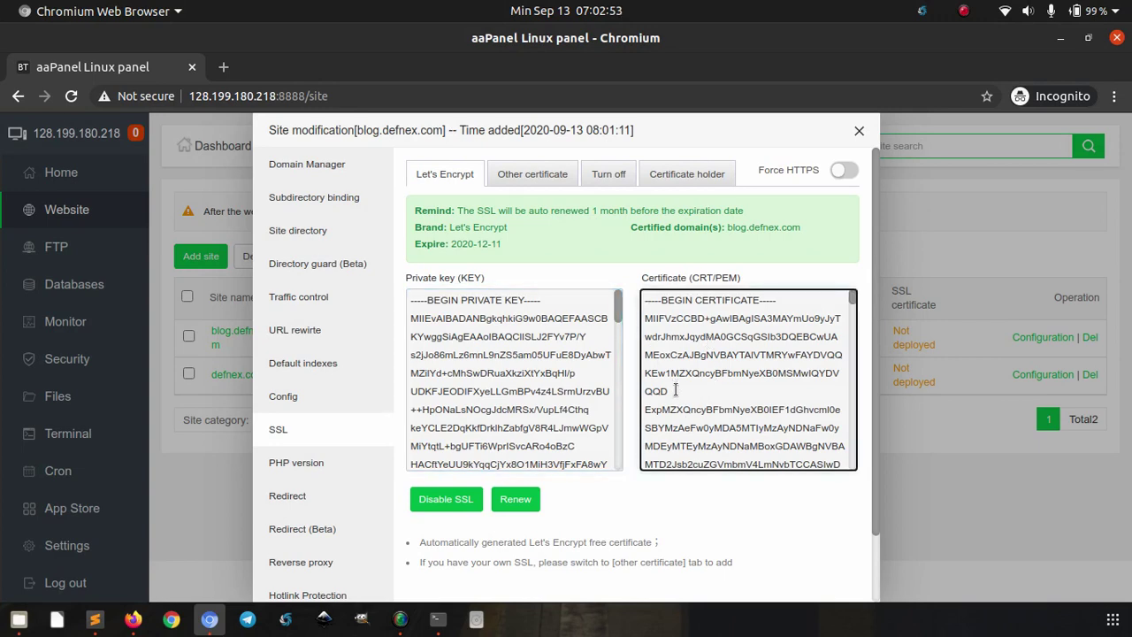
pyautogui.scroll(-3, 674, 393)
pyautogui.scroll(3, 675, 391)
pyautogui.click(846, 171)
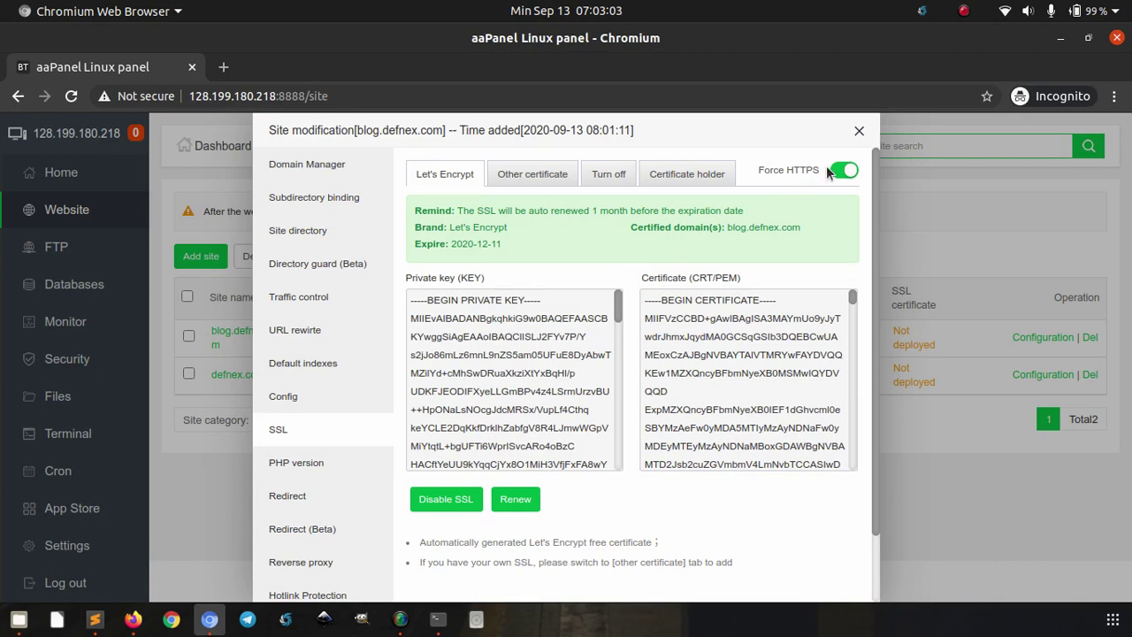
pyautogui.click(859, 131)
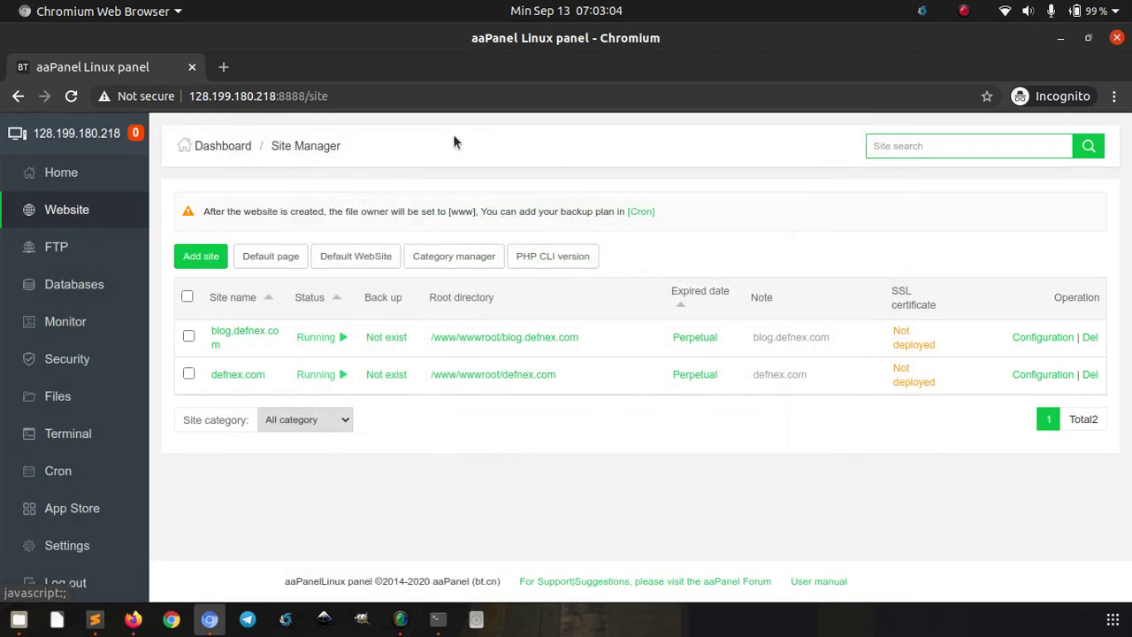
# Open blog.defnex.com in a new browser tab, check its default page and close the tab
pyautogui.click(221, 69)
pyautogui.write('blog/')
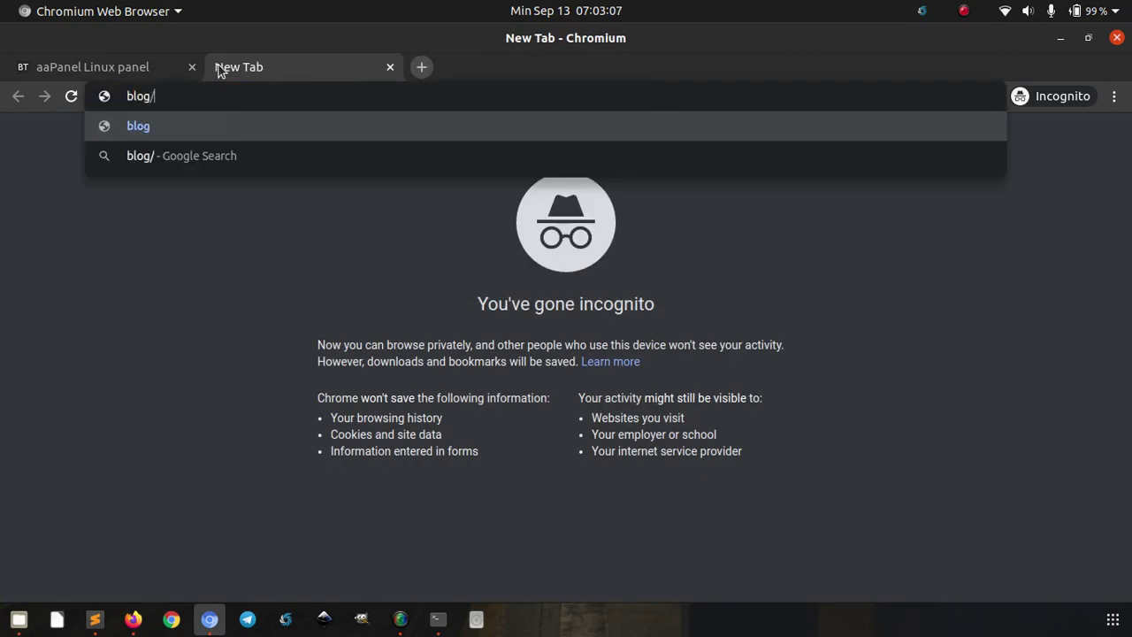
pyautogui.press('BackSpace')
pyautogui.write('.defnex.')
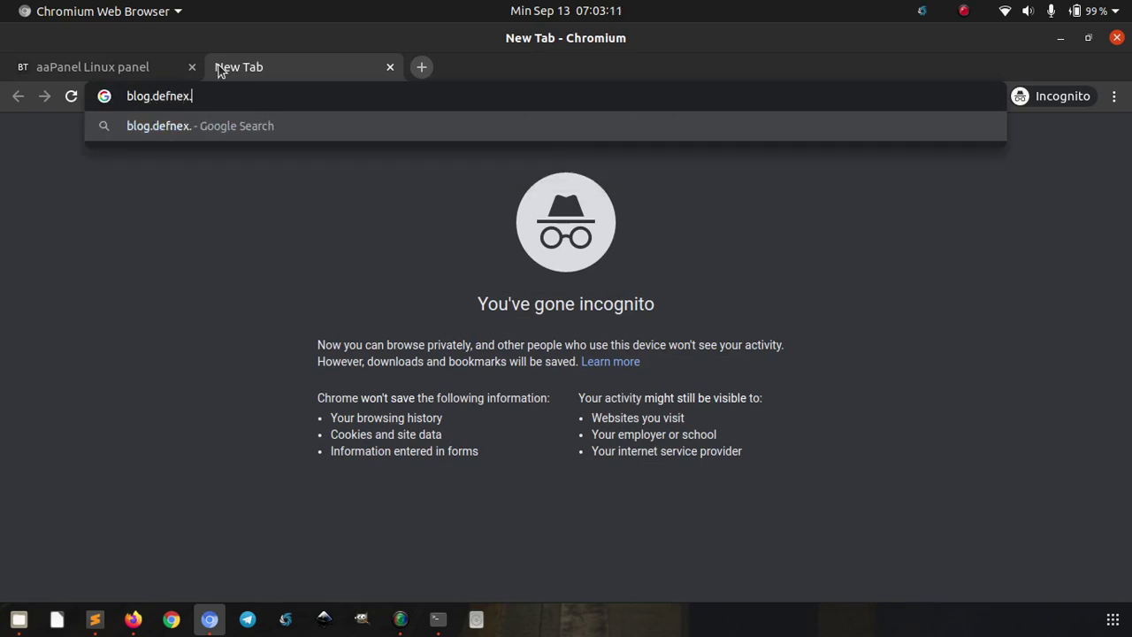
pyautogui.write('com')
pyautogui.press('Return')
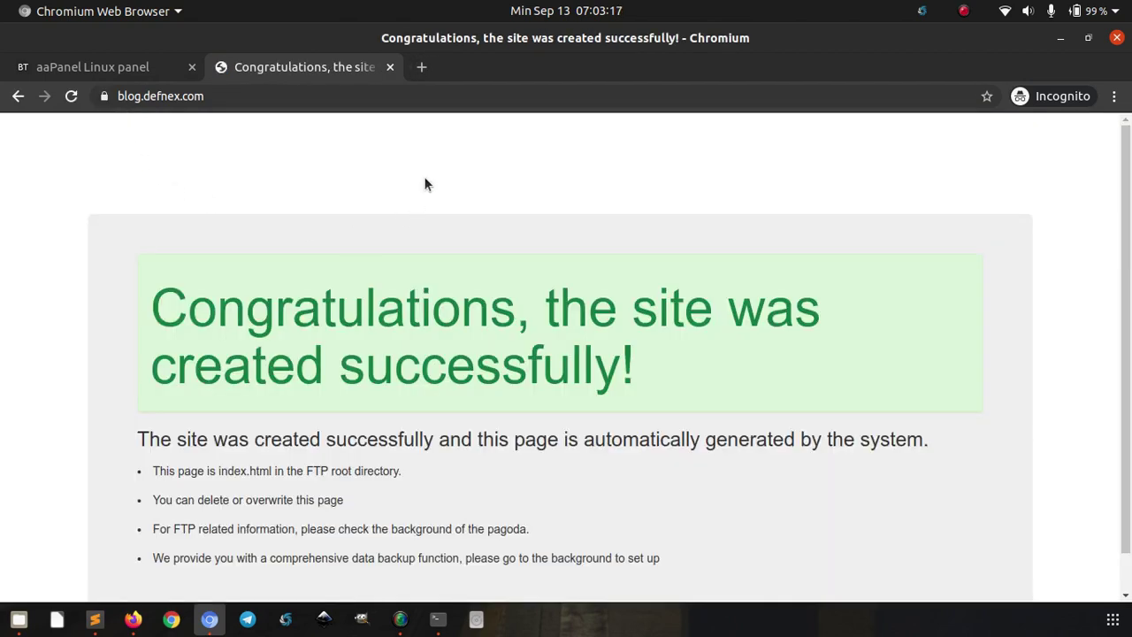
pyautogui.click(390, 67)
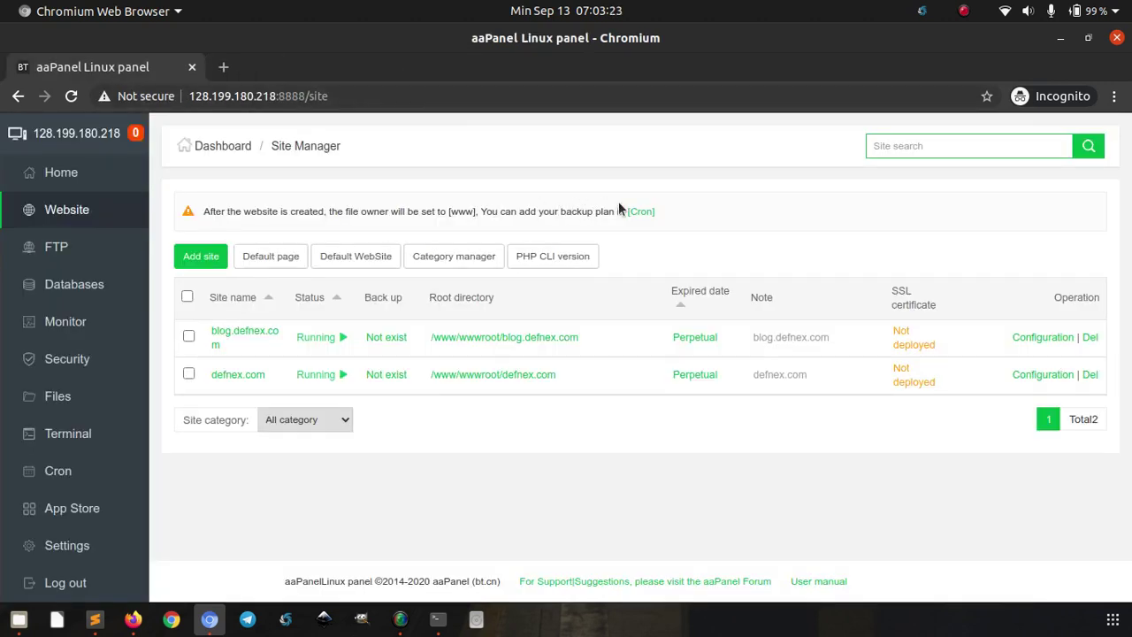
# Reload the site list and look through the files in the root directory /www/wwwroot/blog.defnex.com
pyautogui.click(70, 96)
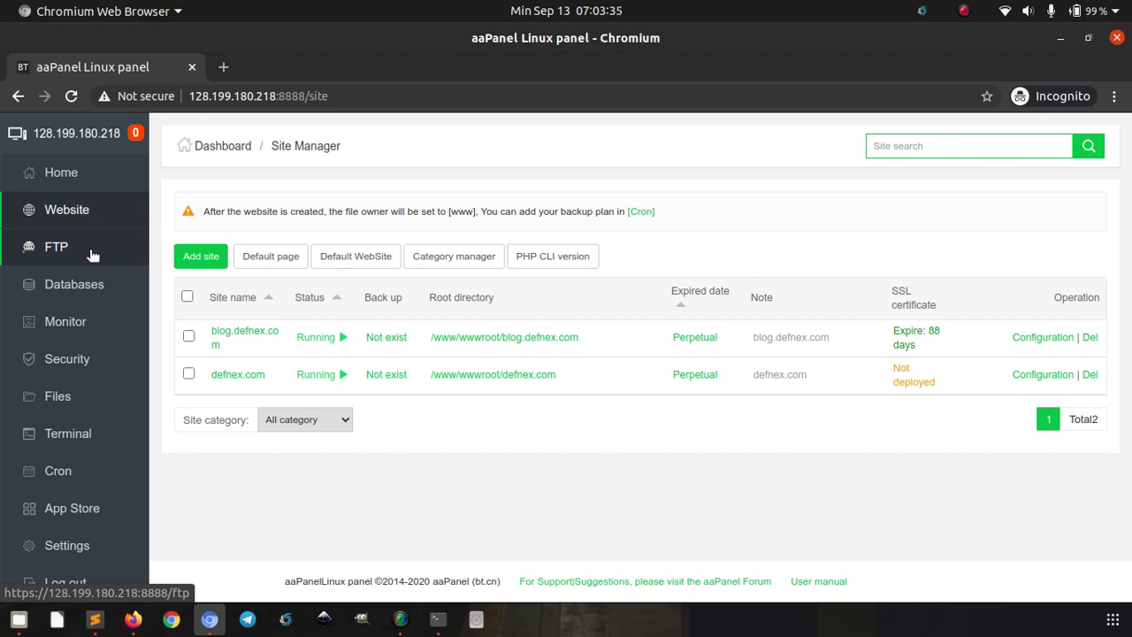
pyautogui.click(458, 340)
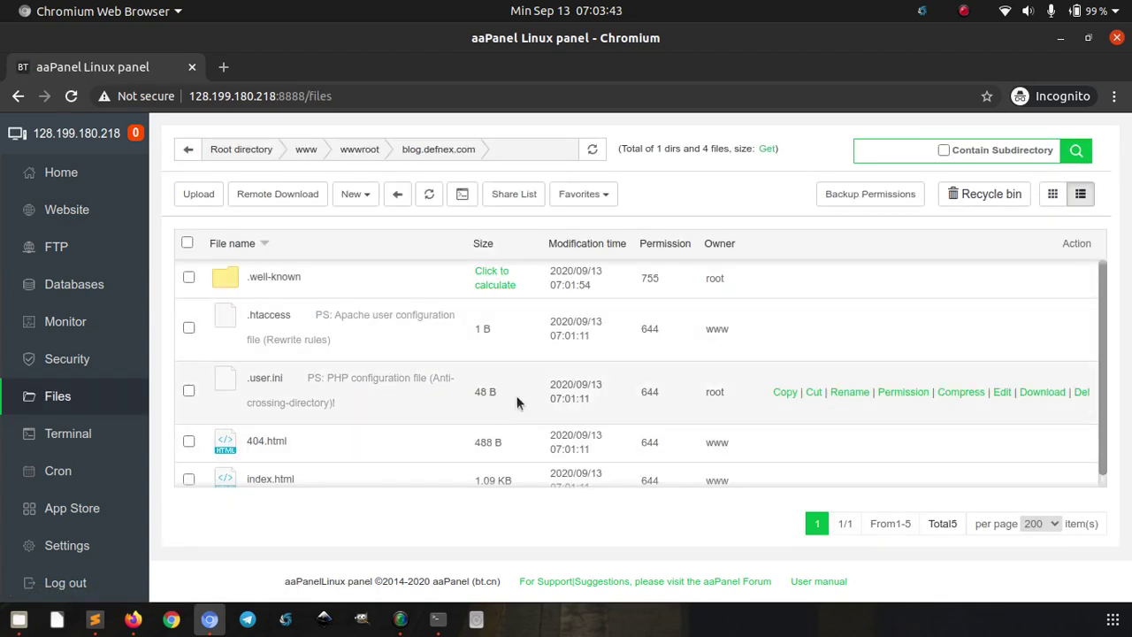
pyautogui.scroll(-1, 636, 320)
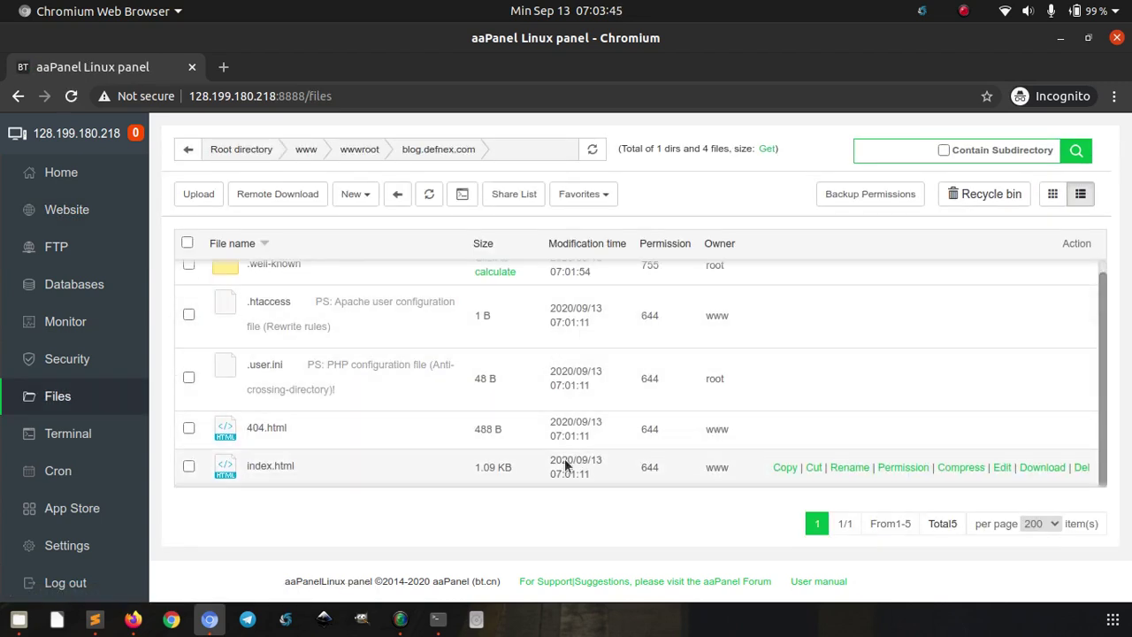
pyautogui.scroll(1, 542, 353)
pyautogui.scroll(-1, 460, 433)
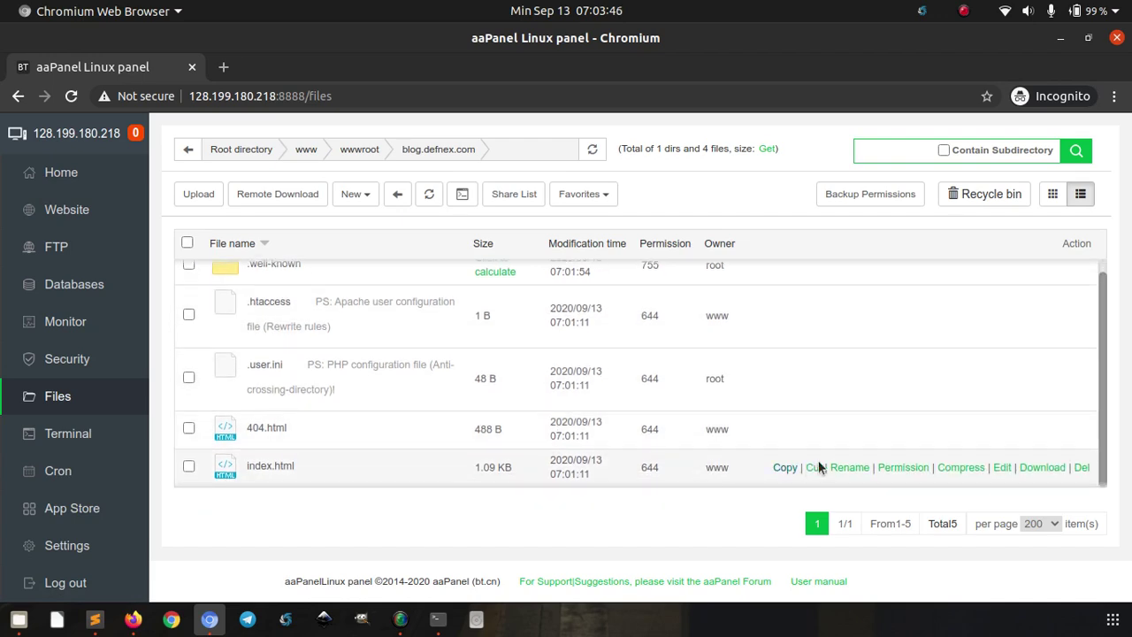
# Open blog.defnex.com's 404.html in the online text editor and maximize the editor
pyautogui.click(1002, 430)
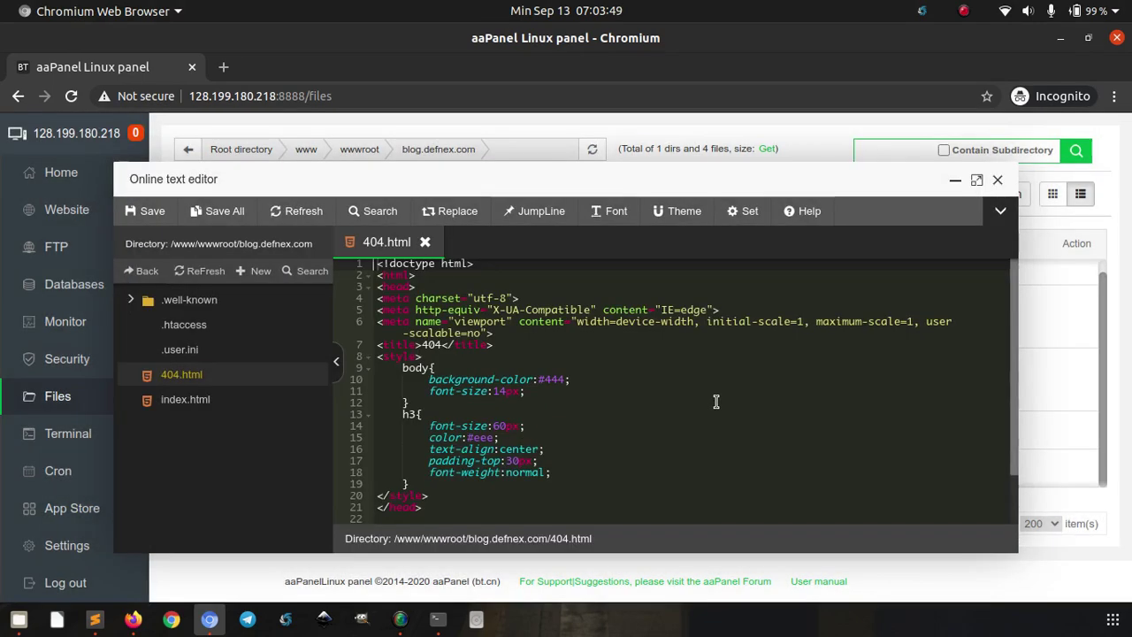
pyautogui.click(977, 181)
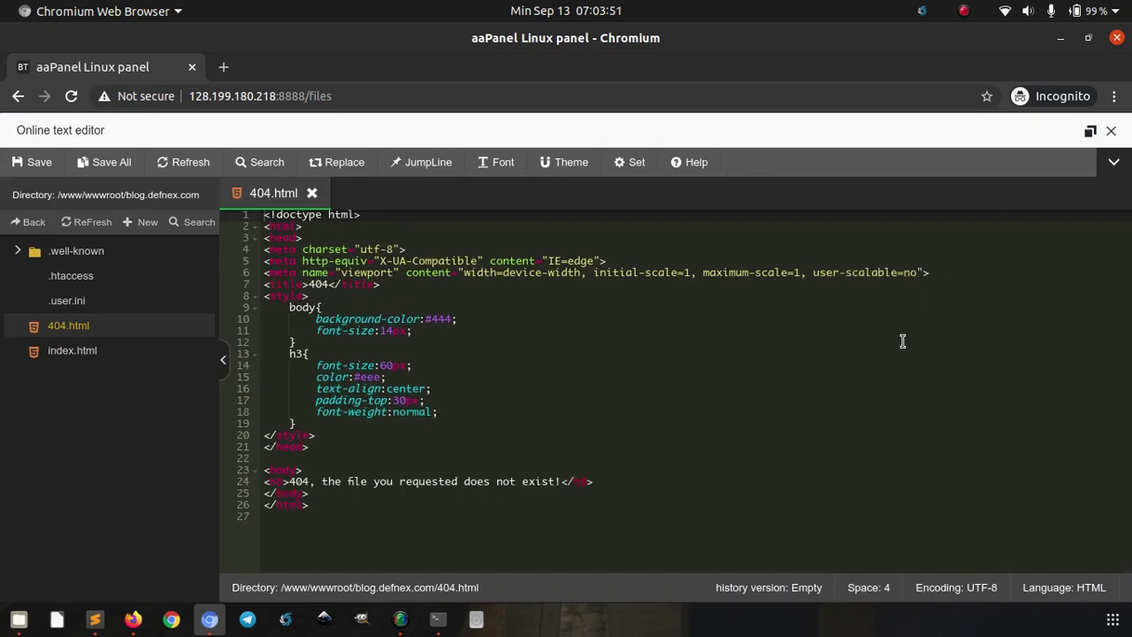
# Close the text editor, reveal the blog_defnex_com database password in the database list and open phpMyAdmin's login page
pyautogui.click(1111, 130)
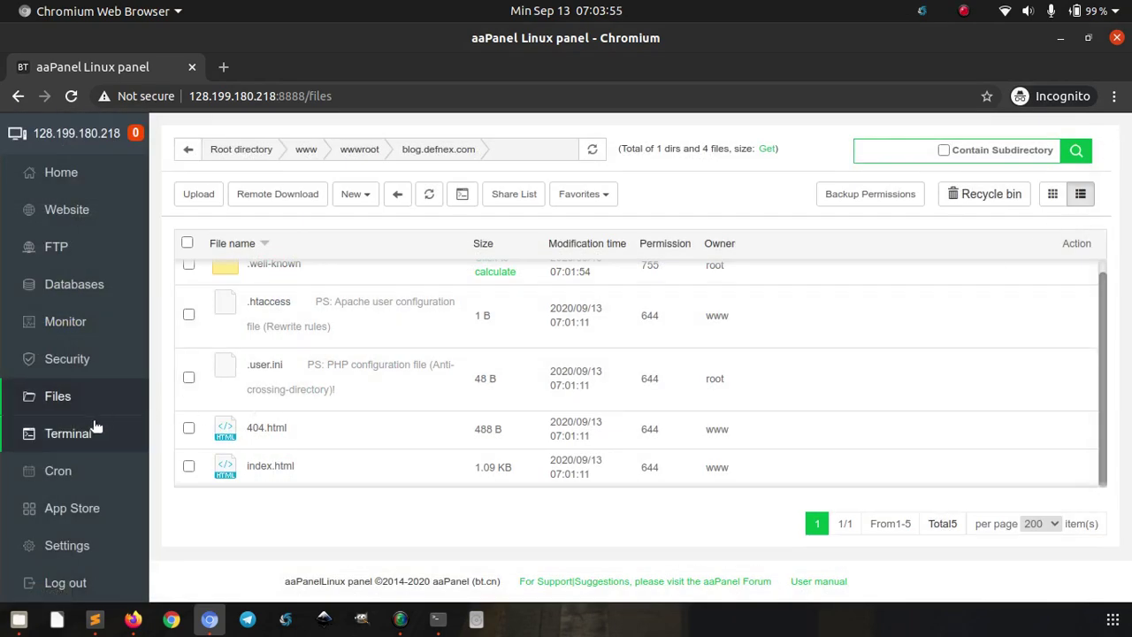
pyautogui.click(85, 294)
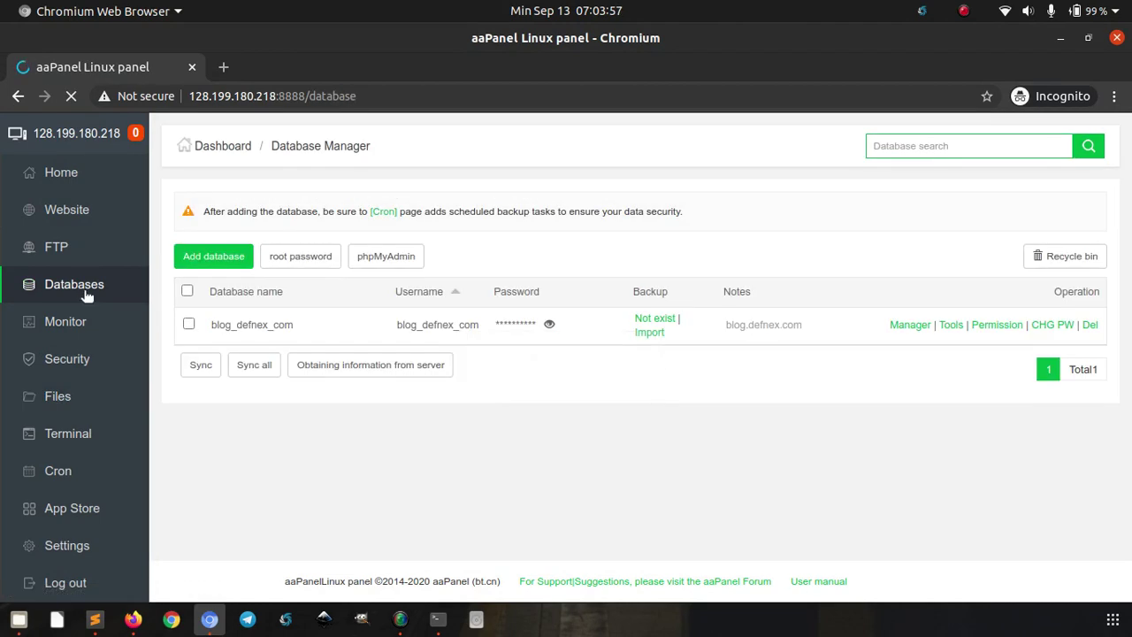
pyautogui.click(549, 325)
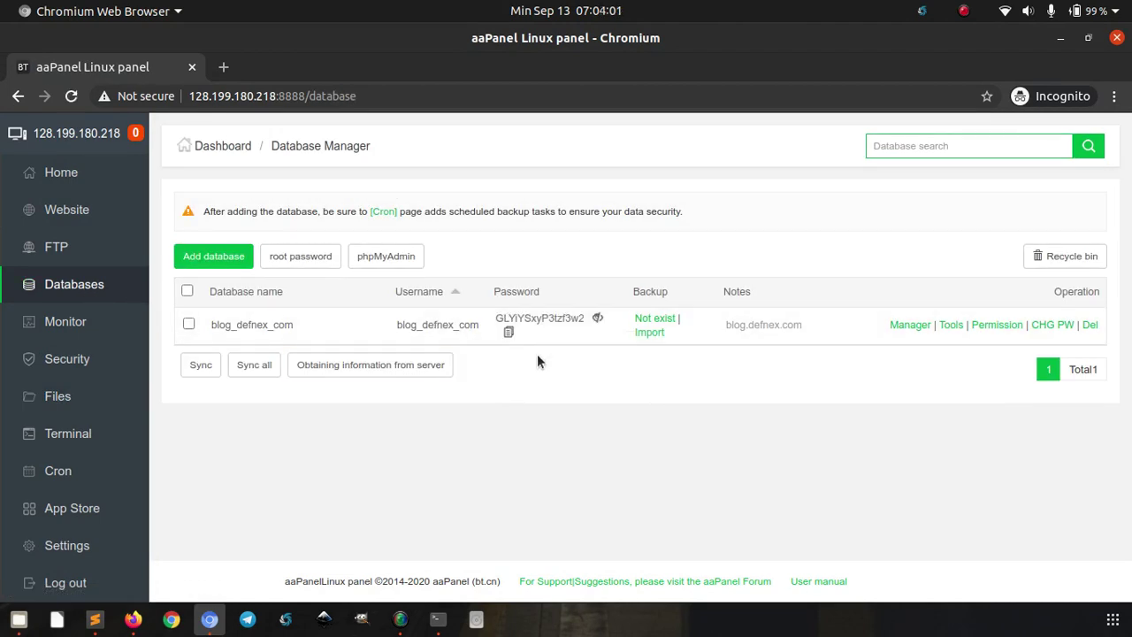
pyautogui.click(371, 263)
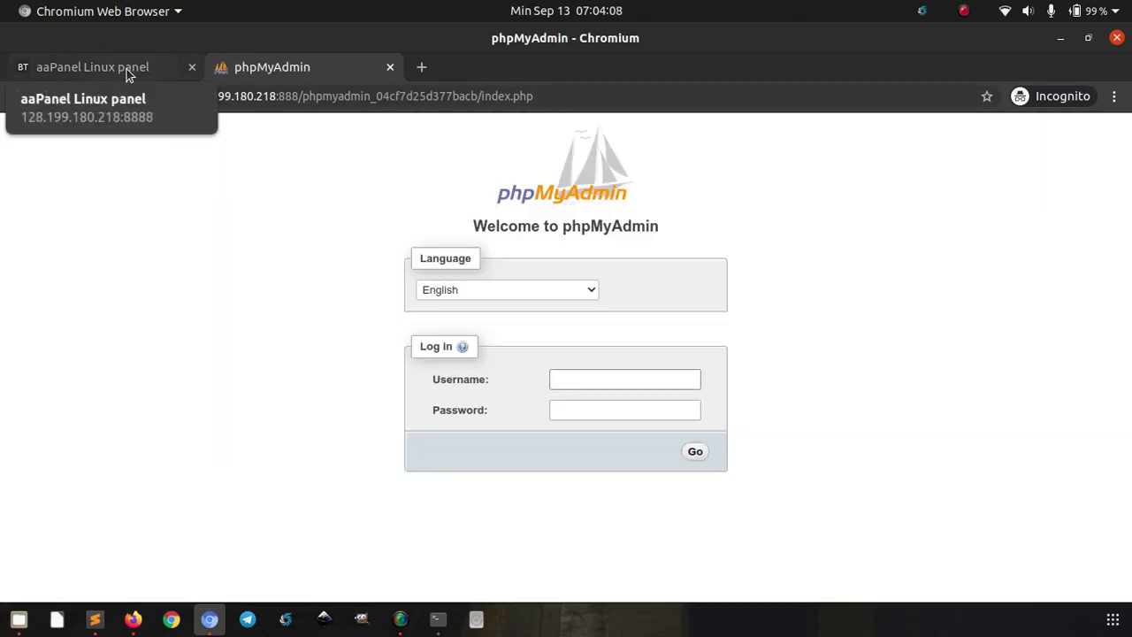
# Return to the aaPanel database list, view the database root password and close its dialog without submitting
pyautogui.click(127, 69)
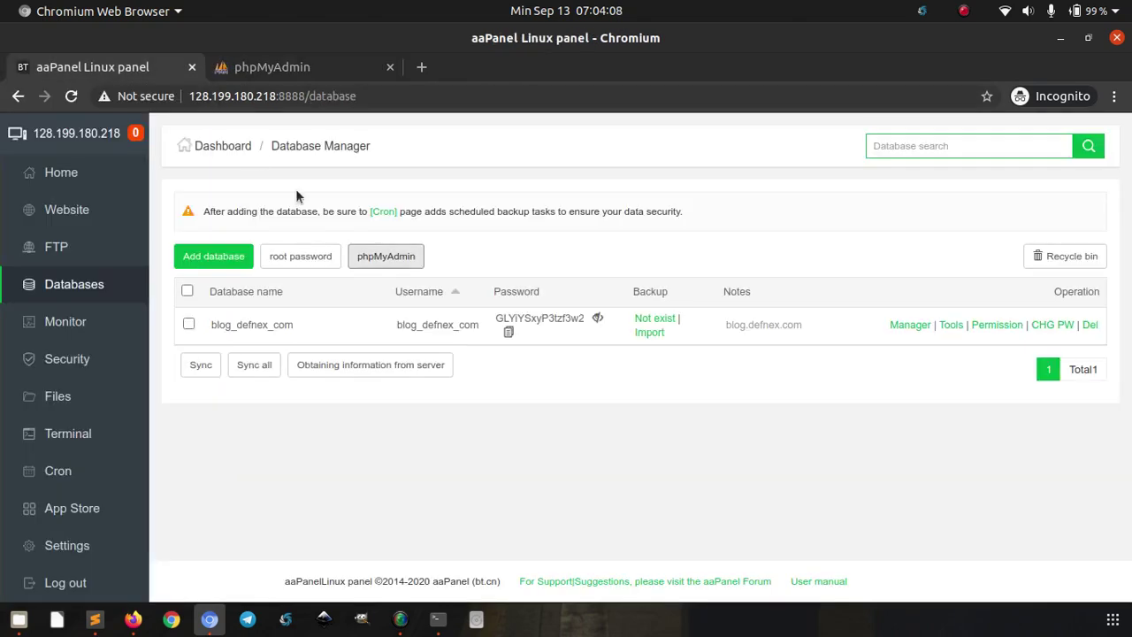
pyautogui.click(310, 255)
pyautogui.doubleClick(515, 353)
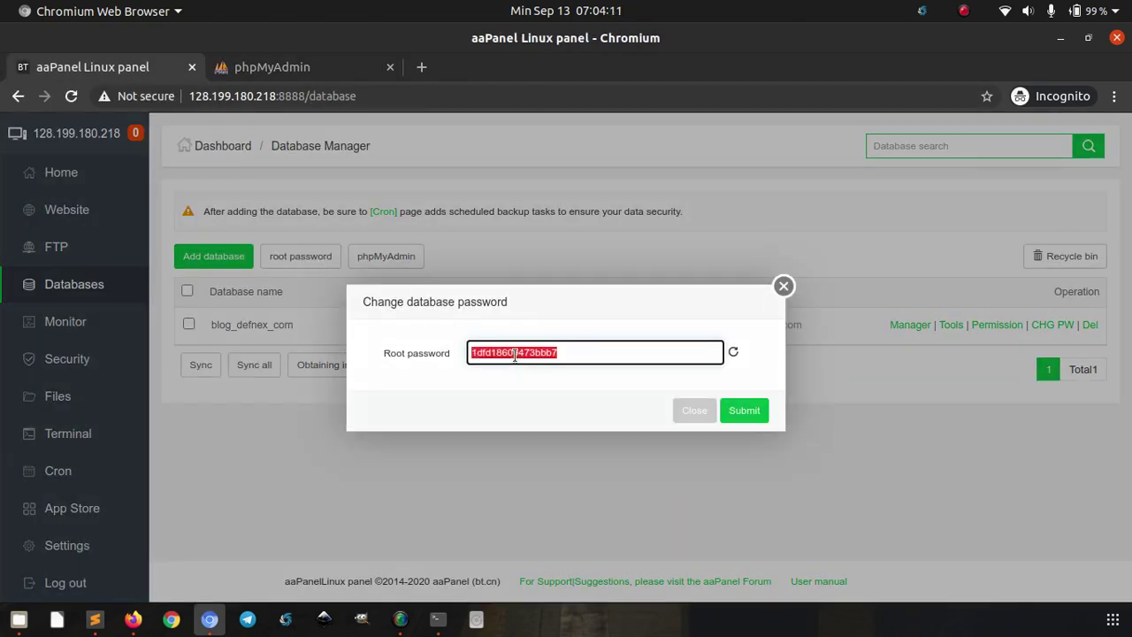
pyautogui.click(691, 411)
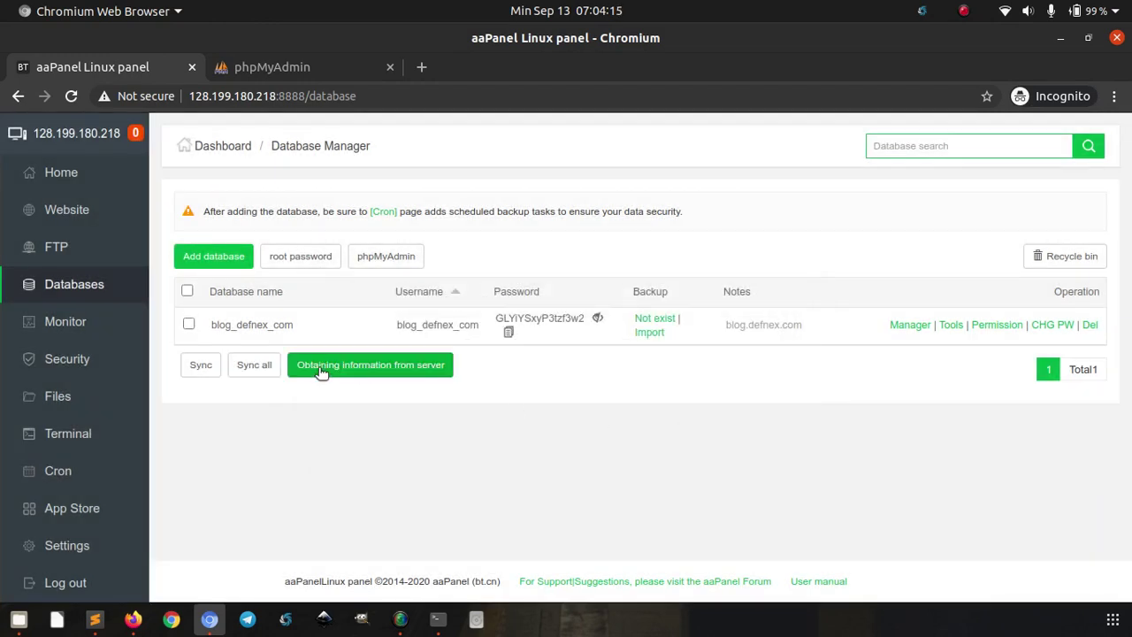
# Look over the panel's home dashboard, including its status, overview, installed software and traffic sections
pyautogui.click(95, 174)
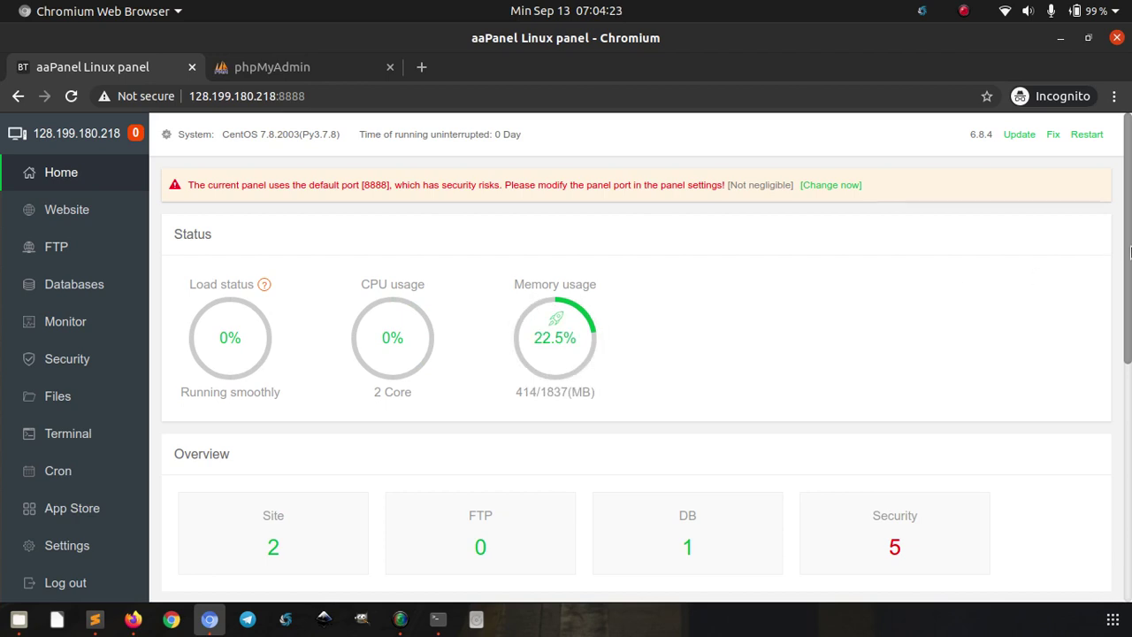
pyautogui.moveTo(1130, 210); pyautogui.dragTo(1129, 496)
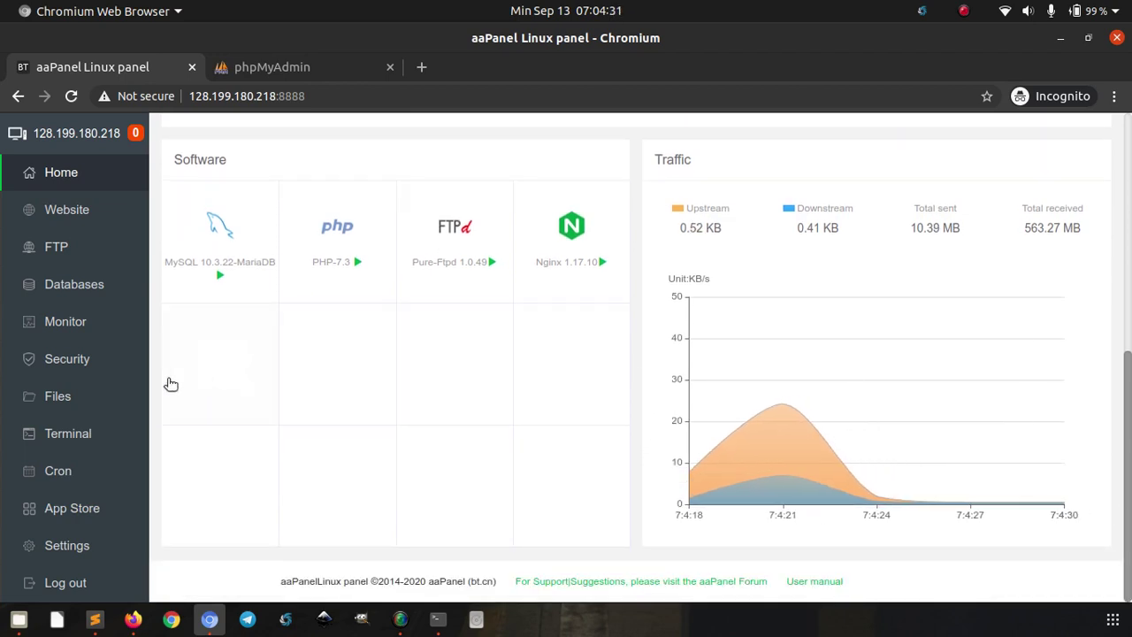
pyautogui.scroll(-1, 89, 392)
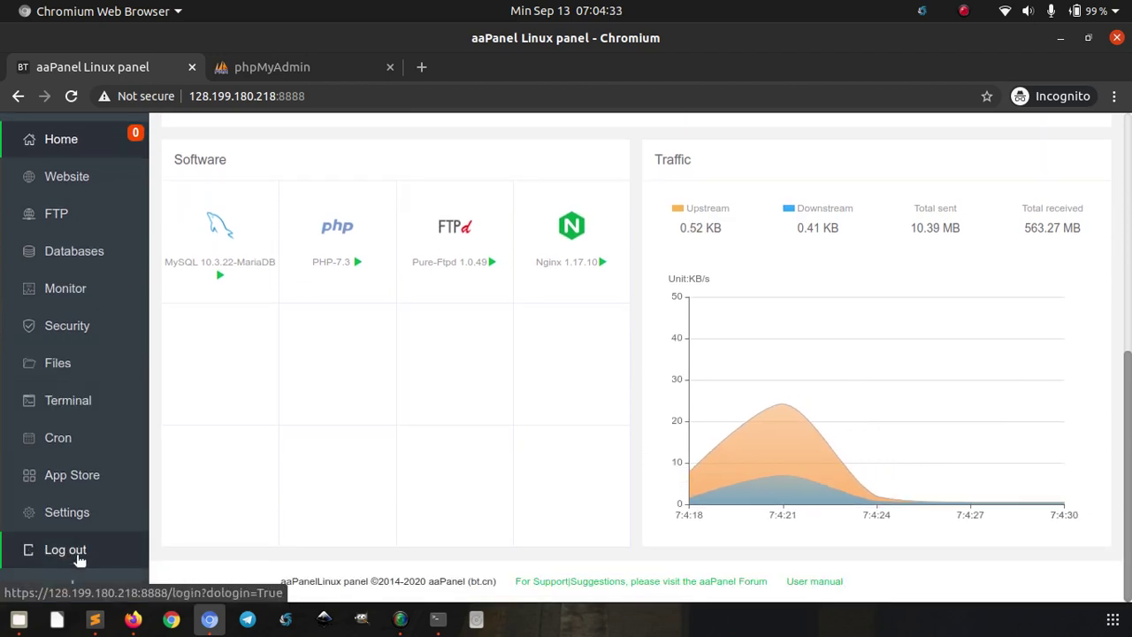
pyautogui.scroll(1, 94, 353)
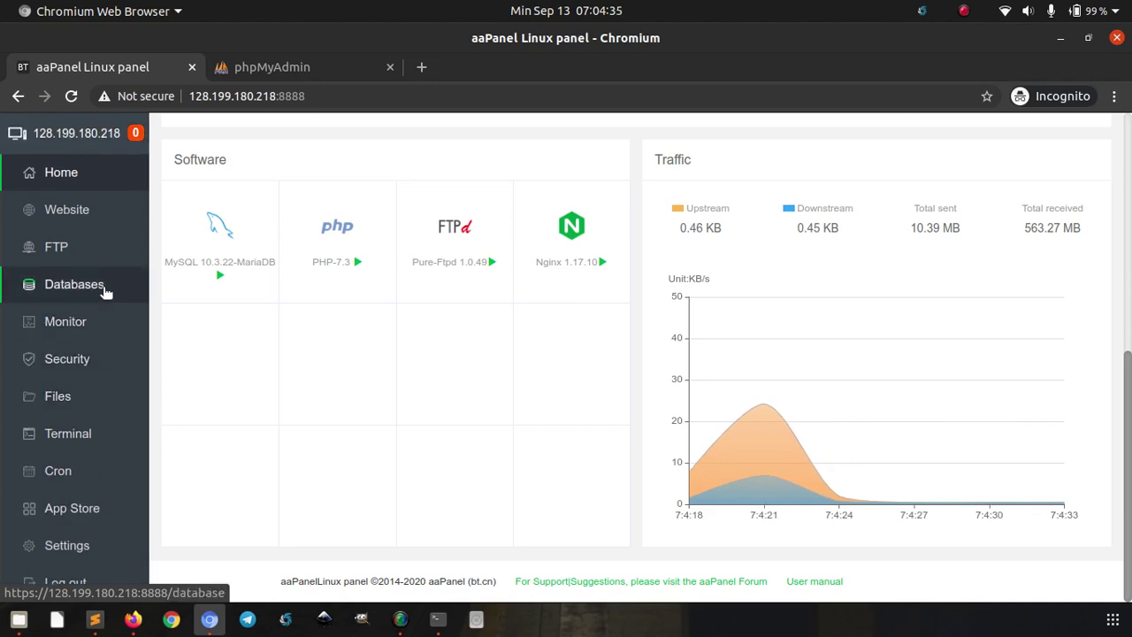
# Switch to Firefox and look through the aaPanel Linux script reference and the homepage's installation commands
pyautogui.click(133, 619)
pyautogui.click(465, 66)
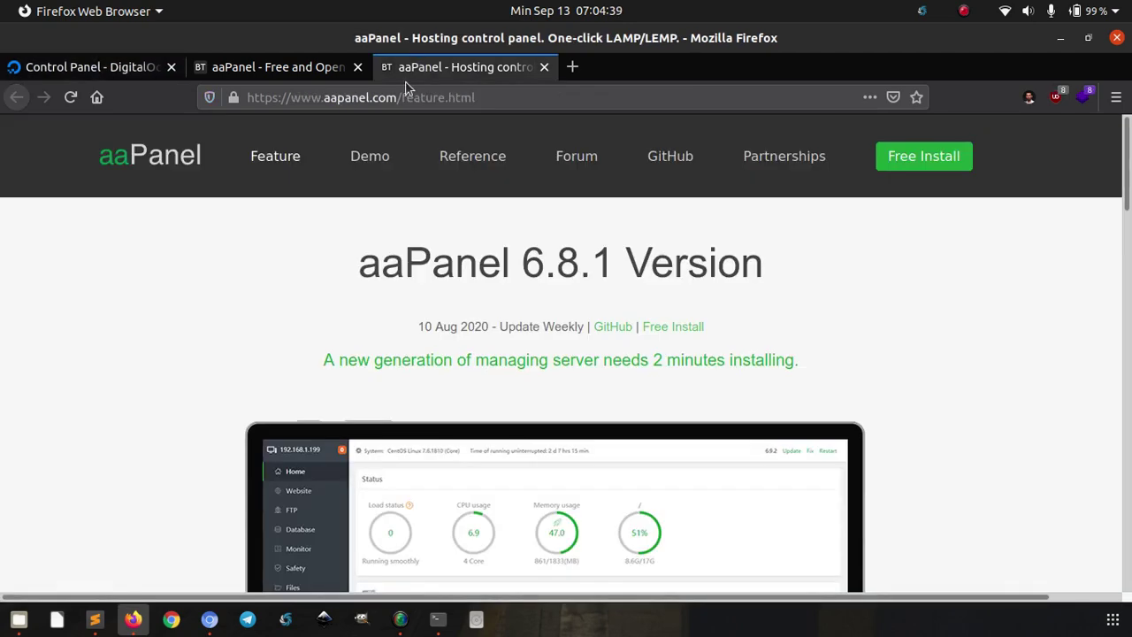
pyautogui.click(467, 168)
pyautogui.moveTo(1129, 281); pyautogui.dragTo(1129, 119)
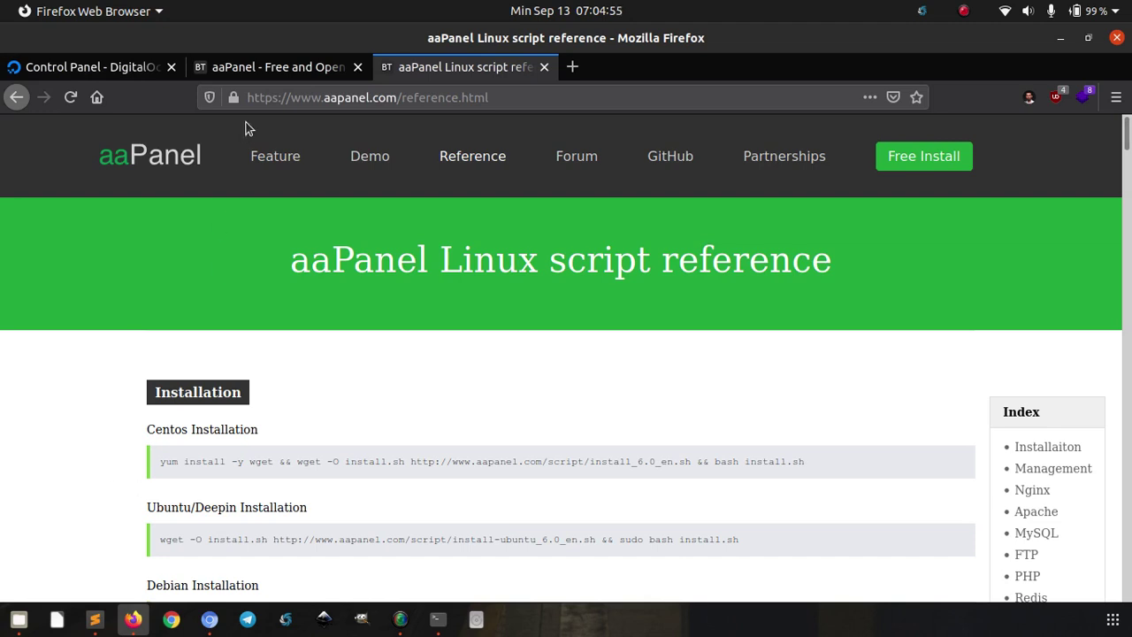
pyautogui.click(255, 76)
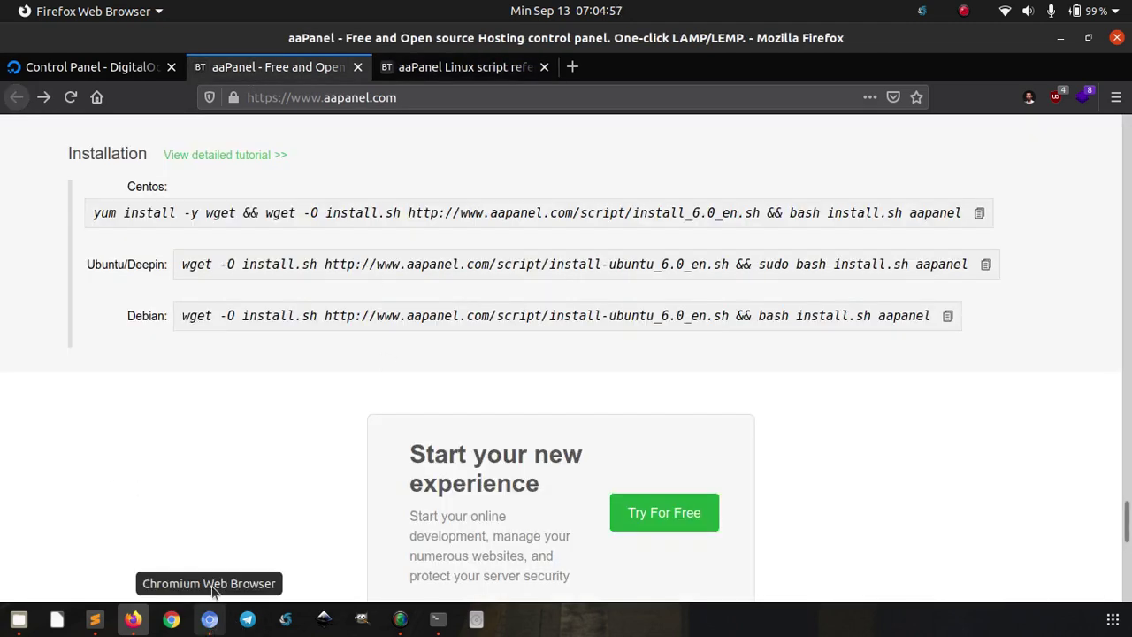
# Switch back to Chromium and look through the software list in the aaPanel App Store
pyautogui.click(212, 616)
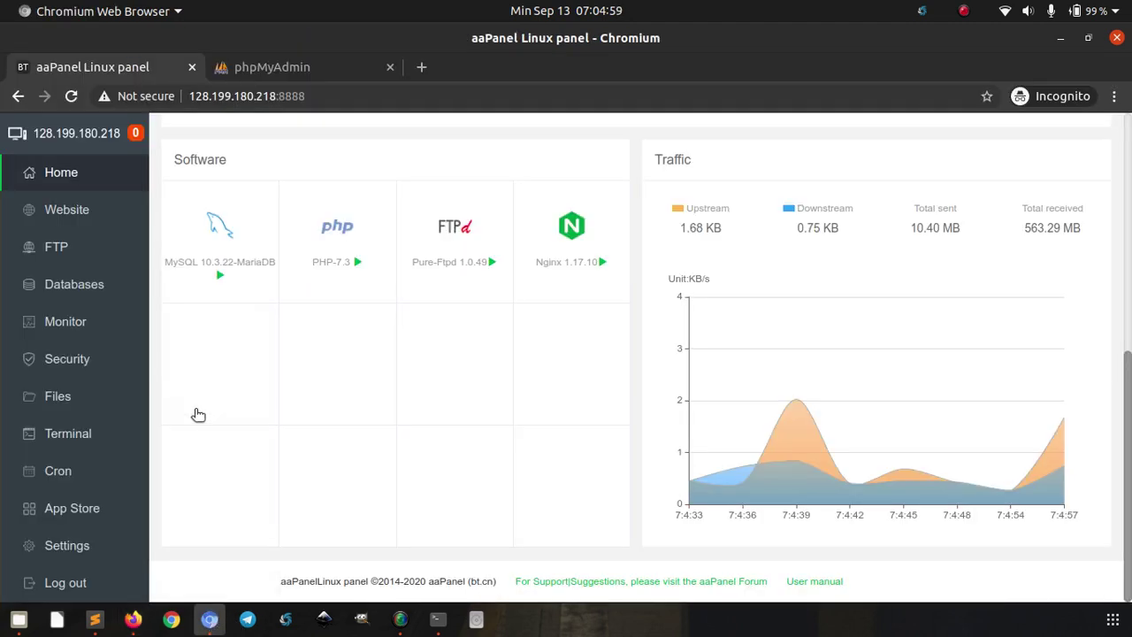
pyautogui.scroll(3, 82, 398)
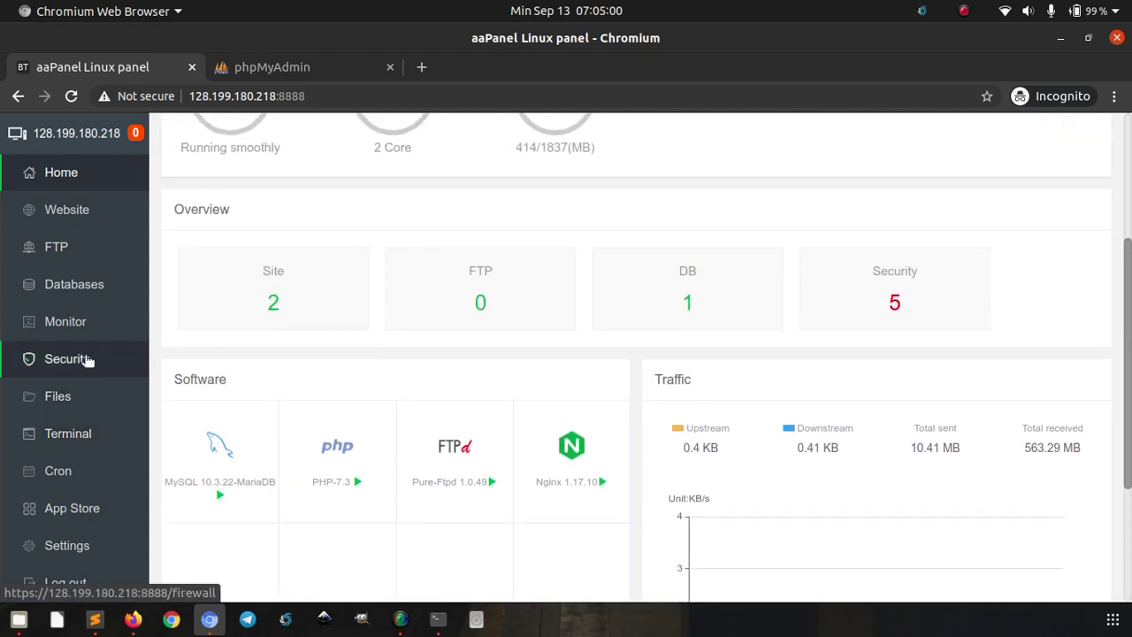
pyautogui.click(57, 515)
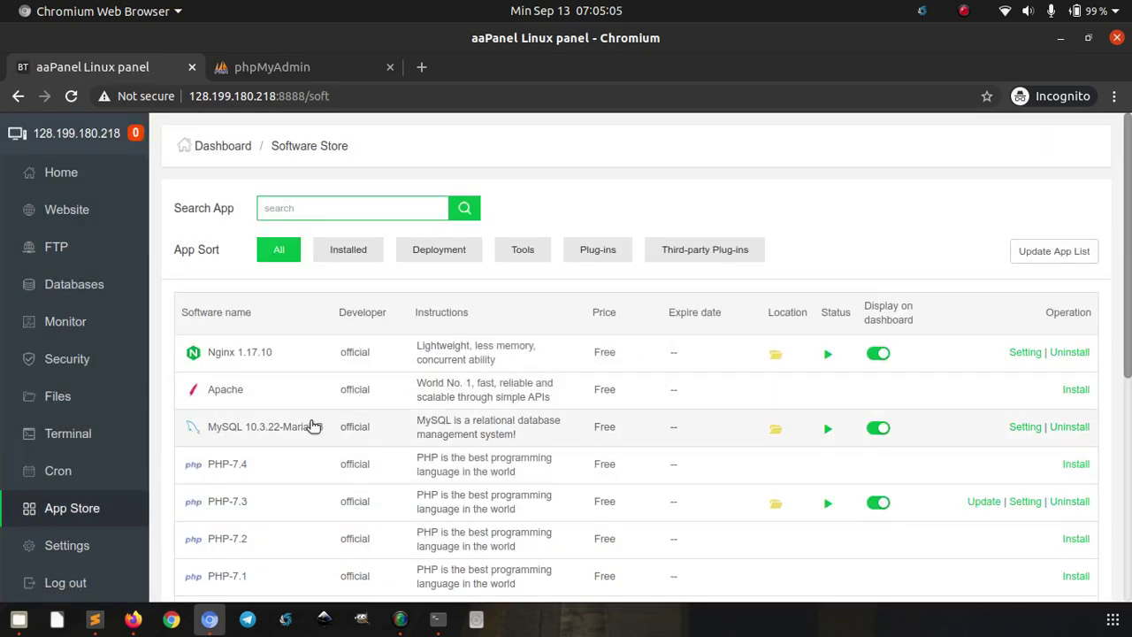
pyautogui.moveTo(1129, 267); pyautogui.dragTo(1130, 183)
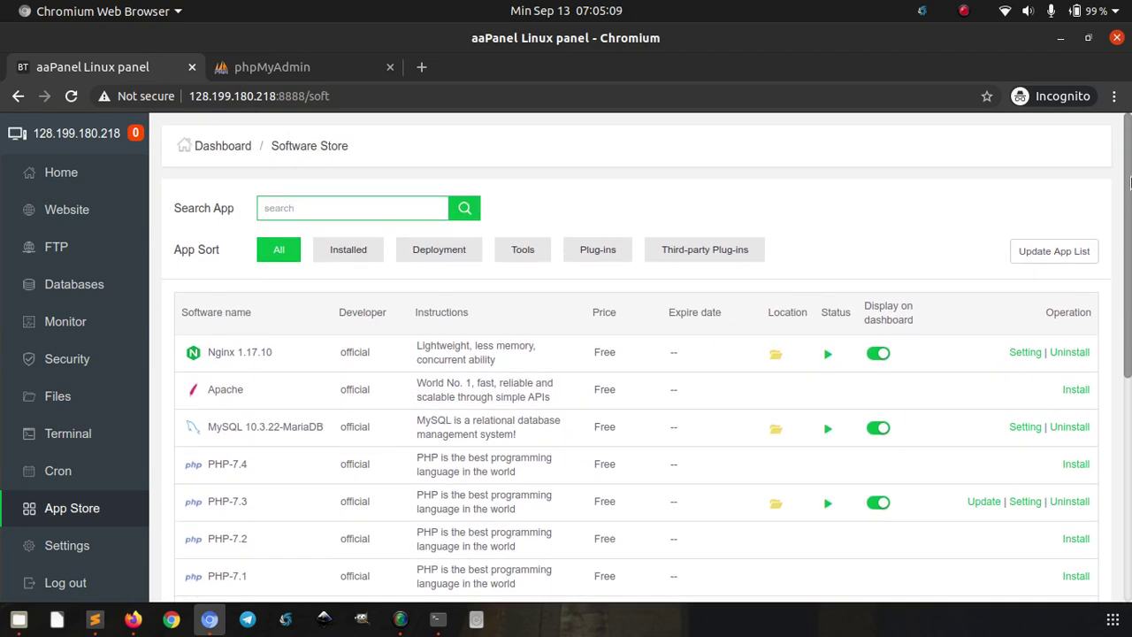